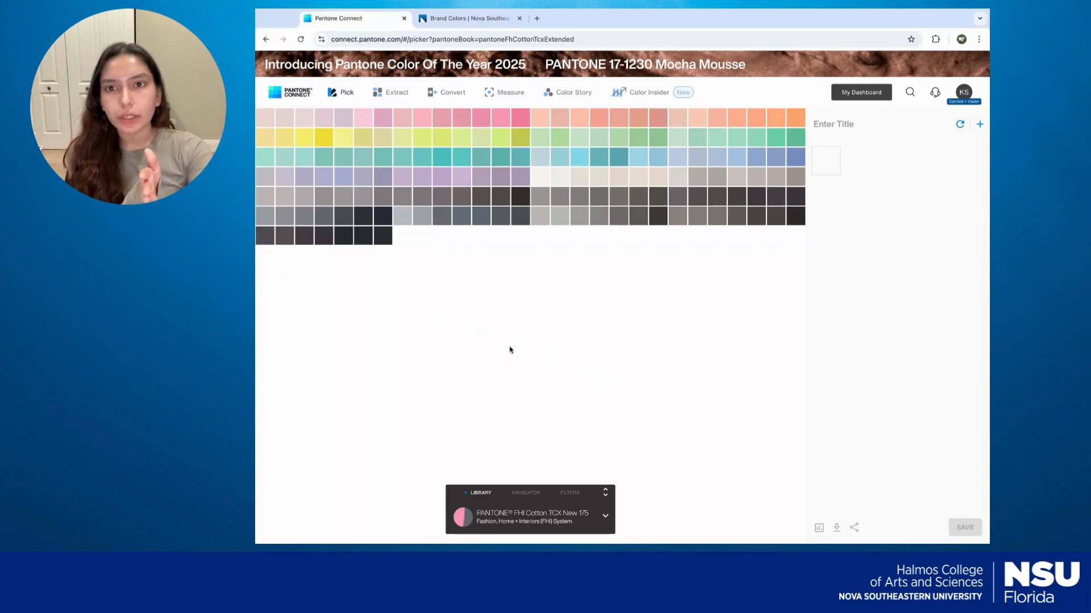
# Switch the color picker to the PANTONE Solid Uncoated-V5 library and browse through its swatches.
pyautogui.click(346, 101)
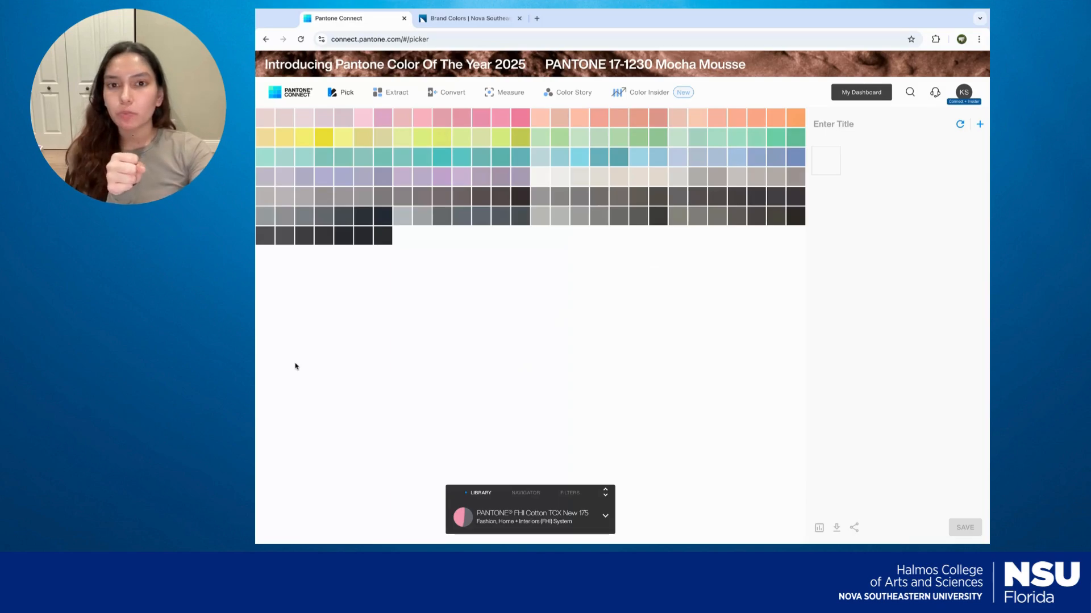
pyautogui.click(606, 517)
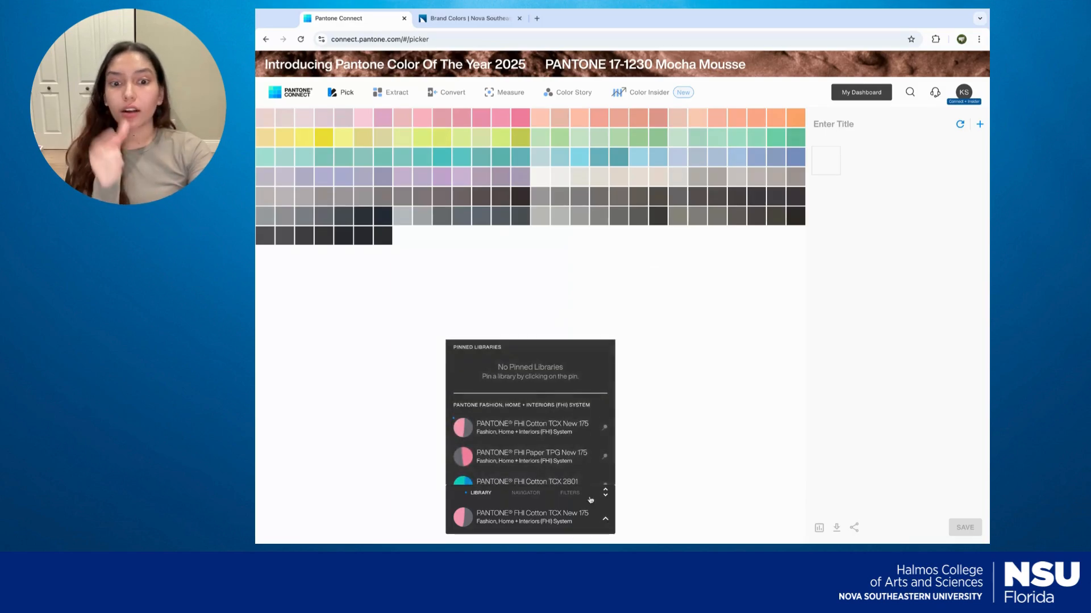
pyautogui.scroll(-10, 546, 459)
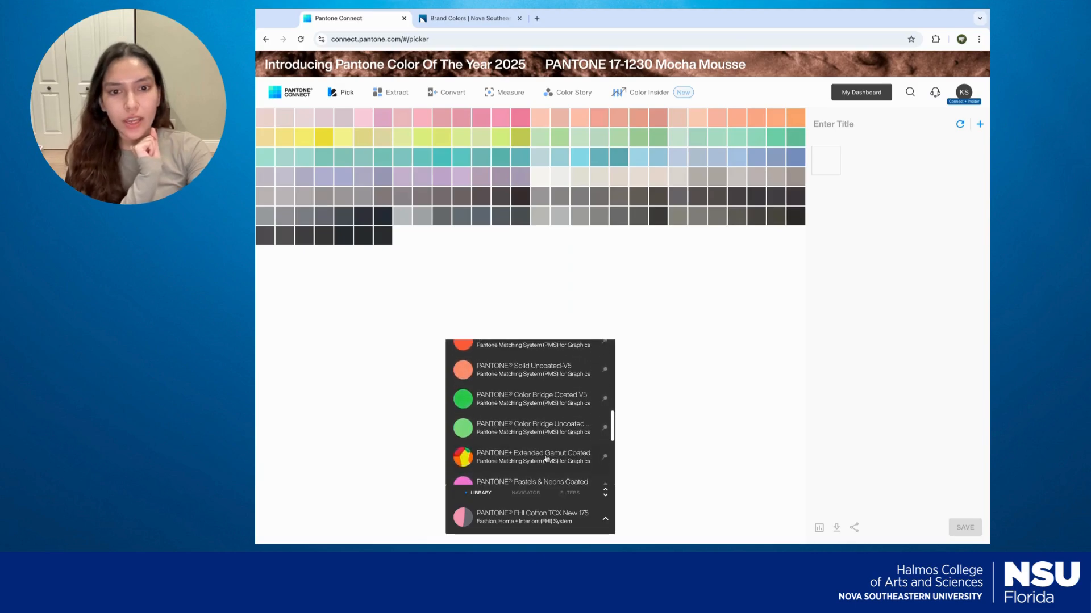
pyautogui.scroll(2, 574, 421)
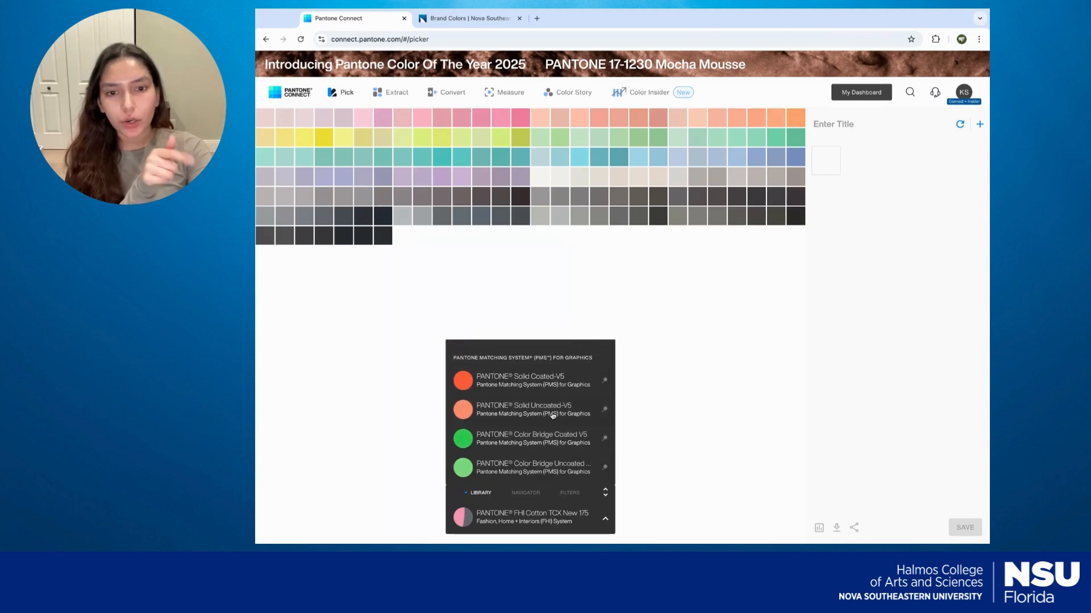
pyautogui.click(552, 415)
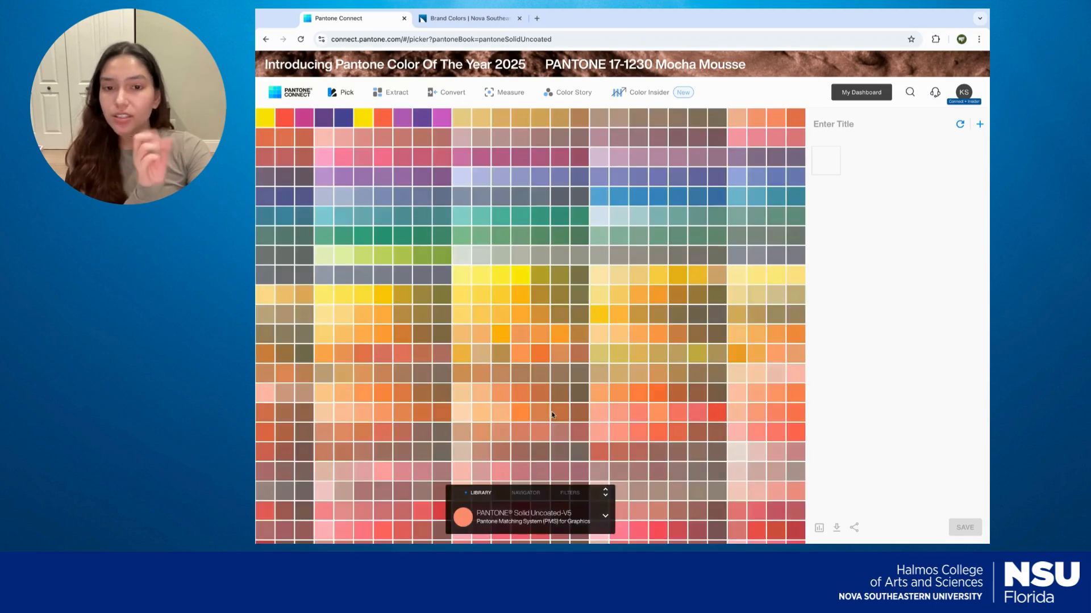
pyautogui.scroll(-20, 530, 327)
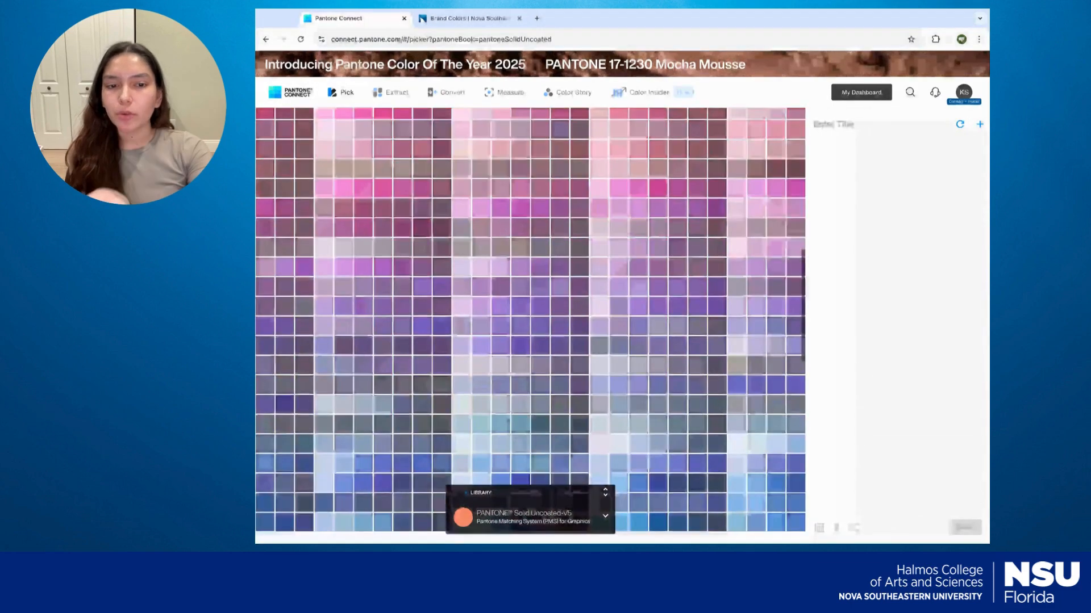
pyautogui.scroll(-10, 529, 326)
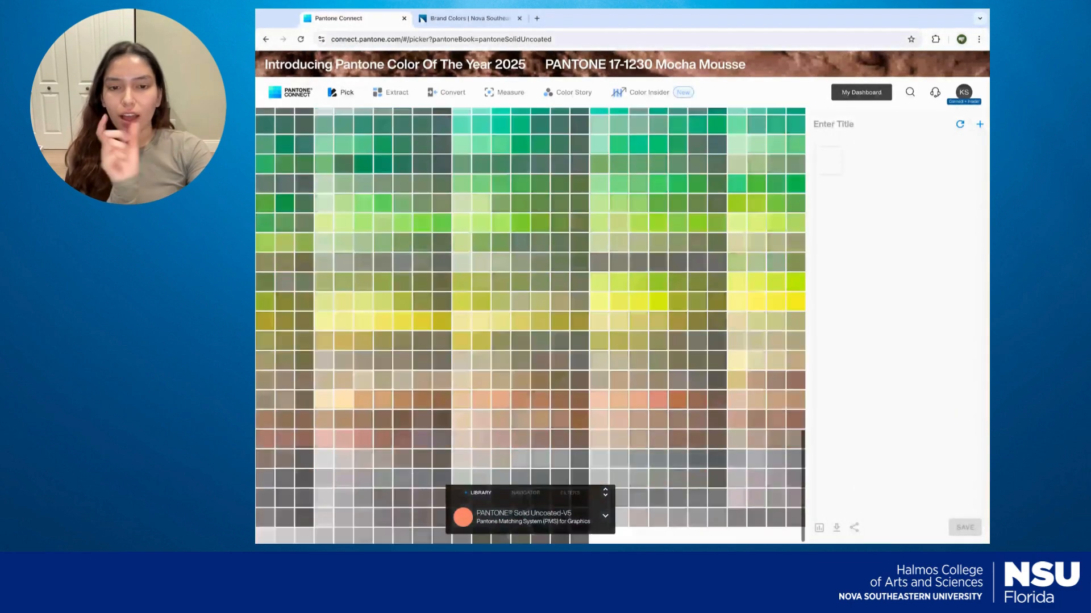
pyautogui.scroll(20, 530, 327)
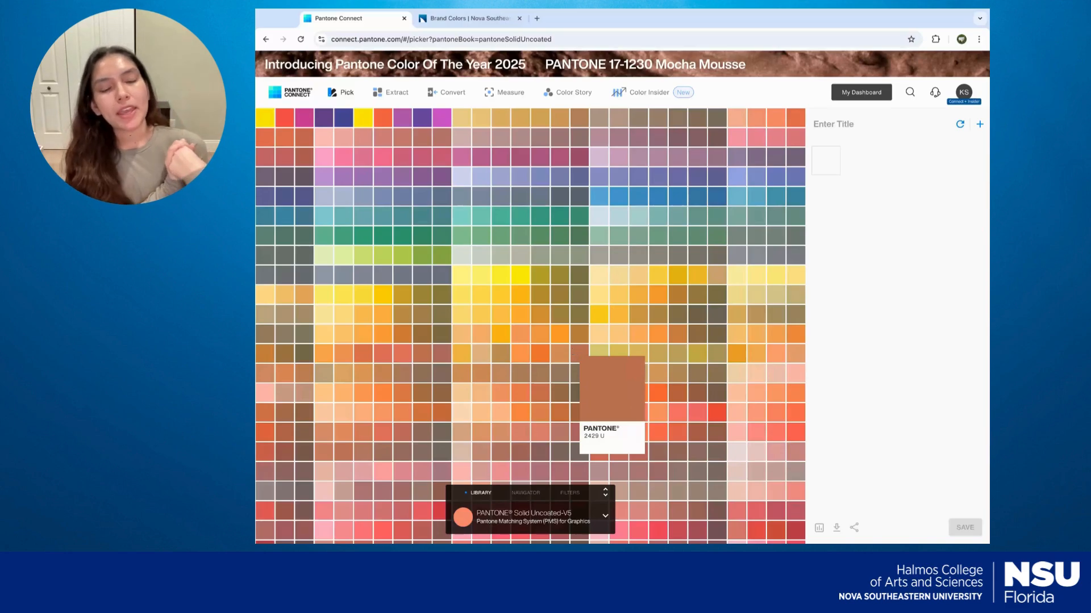
# Add the PANTONE 6141 U swatch to the empty palette and remove it again.
pyautogui.click(461, 220)
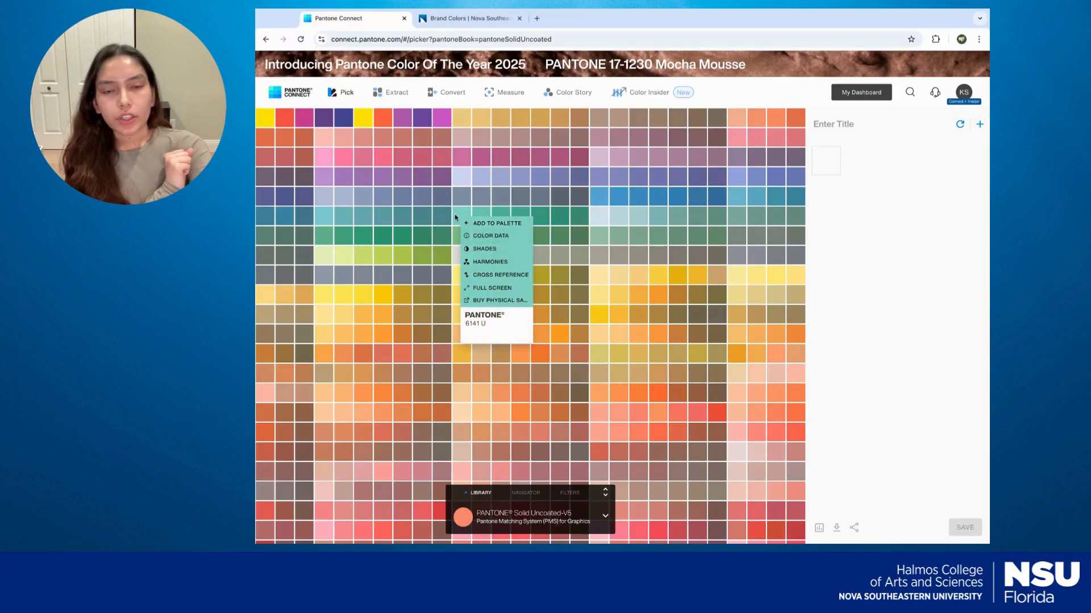
pyautogui.click(489, 224)
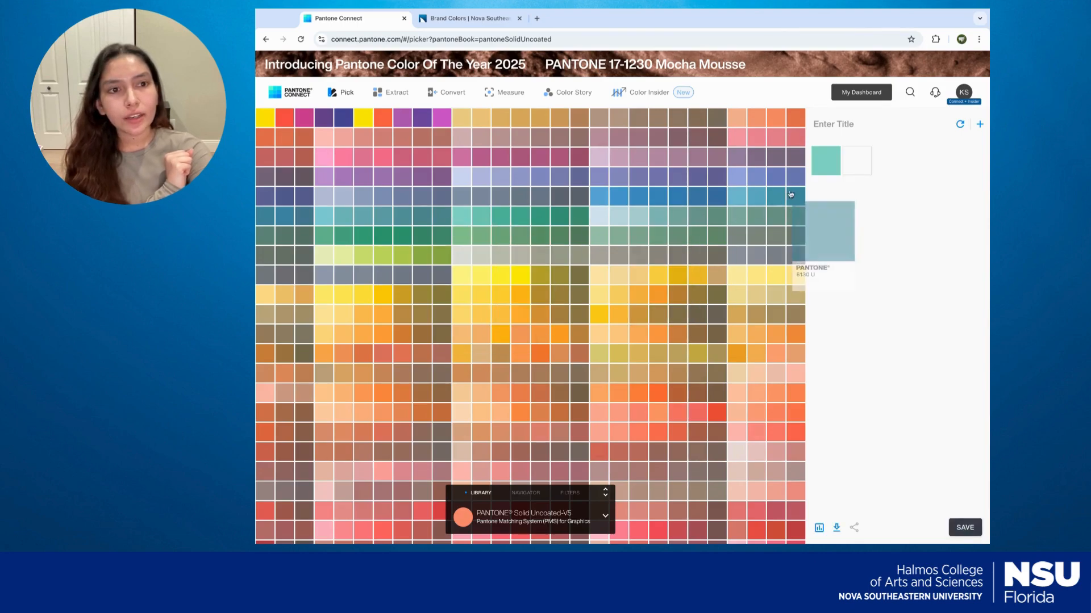
pyautogui.click(831, 173)
pyautogui.click(846, 176)
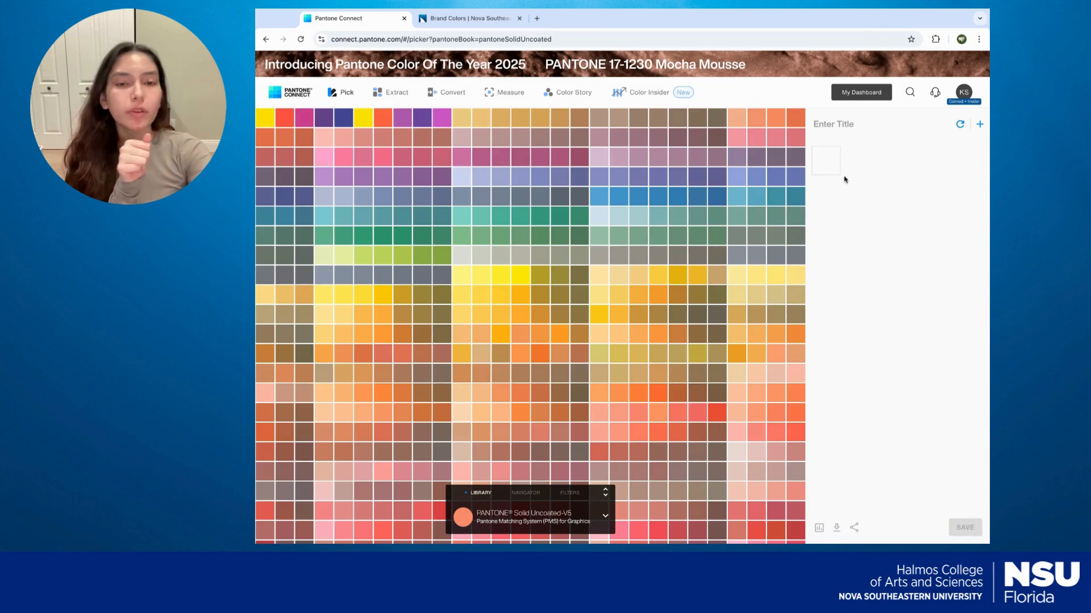
# Open the color data of PANTONE 6170 U and examine its shades, harmonies and cross references.
pyautogui.click(485, 241)
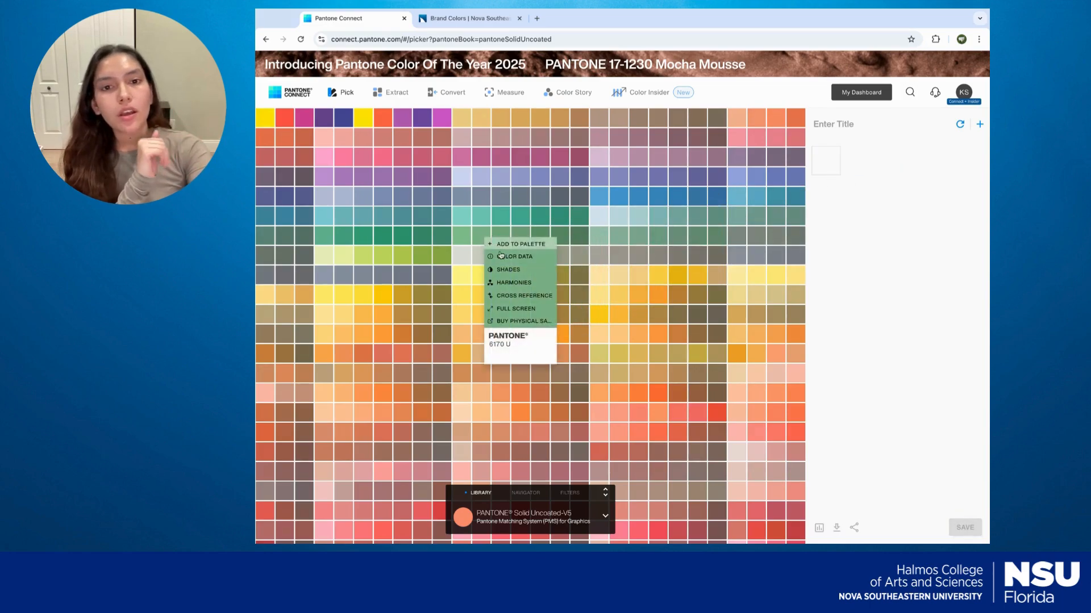
pyautogui.click(518, 256)
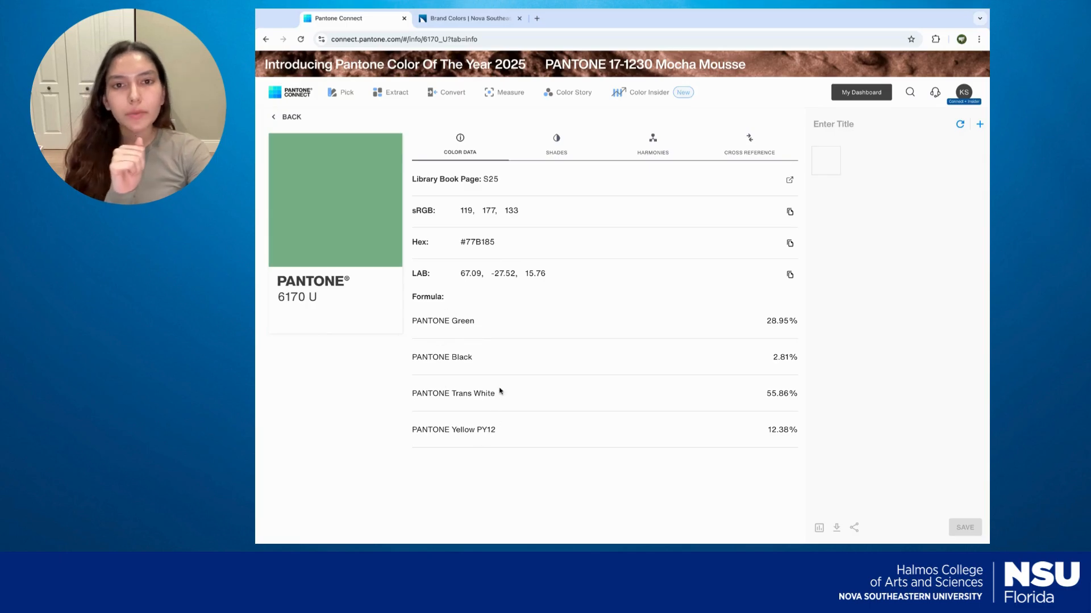
pyautogui.click(555, 150)
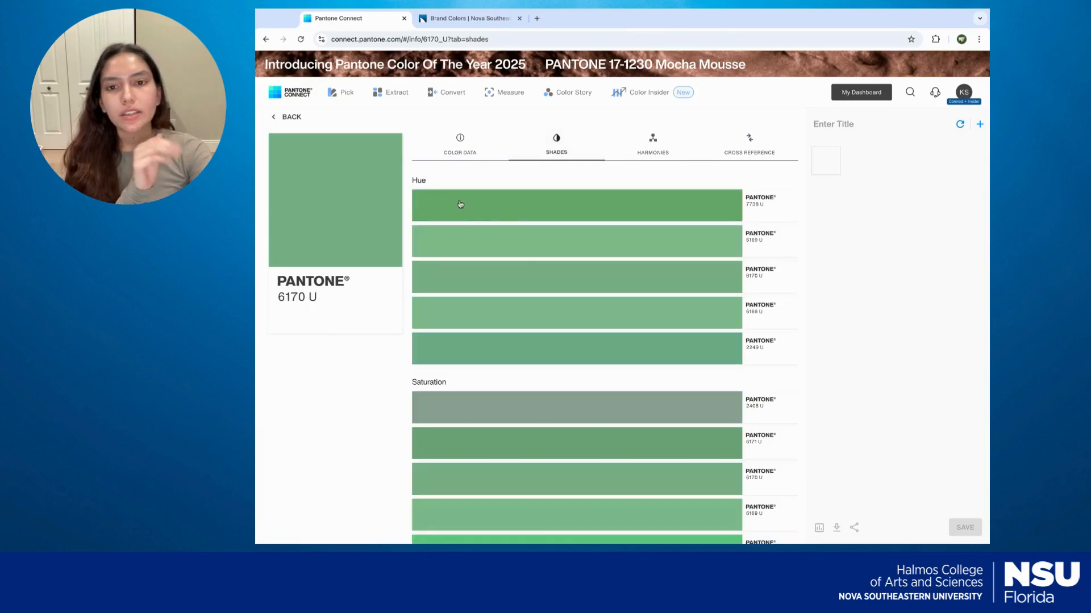
pyautogui.scroll(-4, 489, 370)
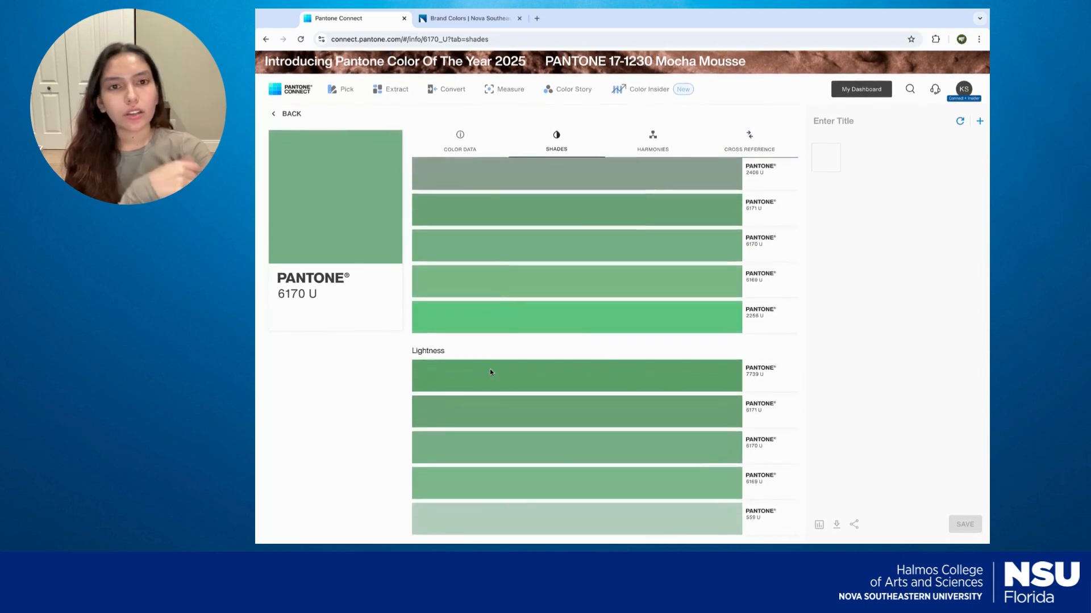
pyautogui.click(653, 145)
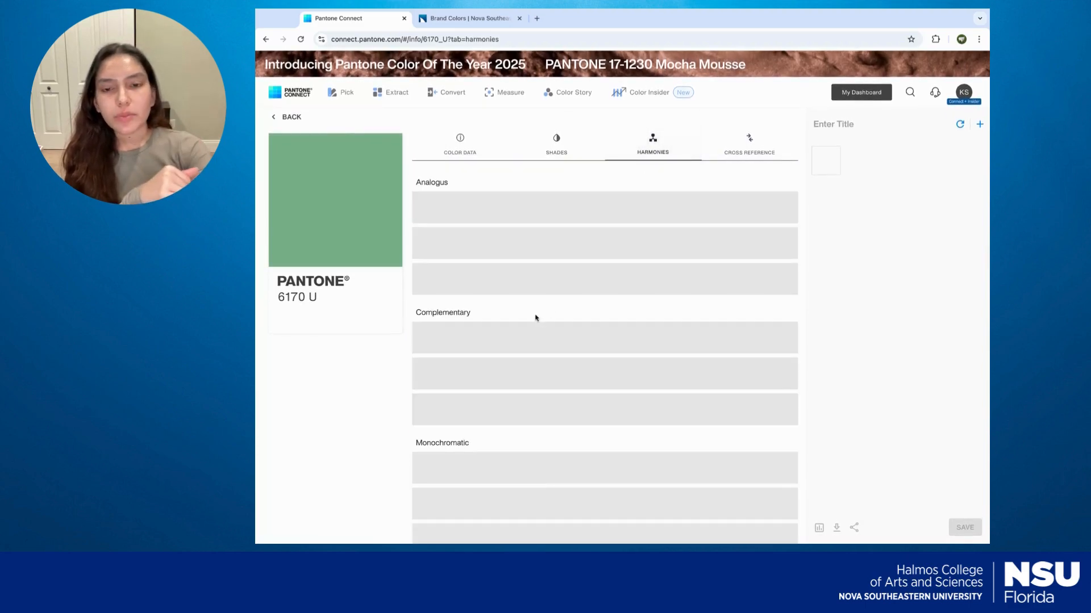
pyautogui.scroll(-5, 535, 318)
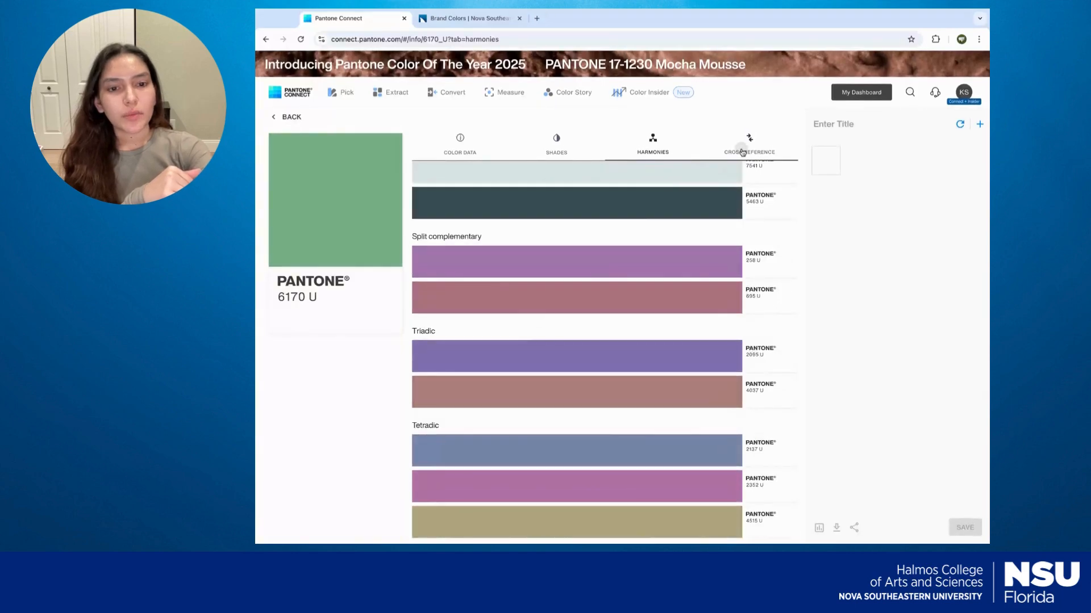
pyautogui.click(743, 152)
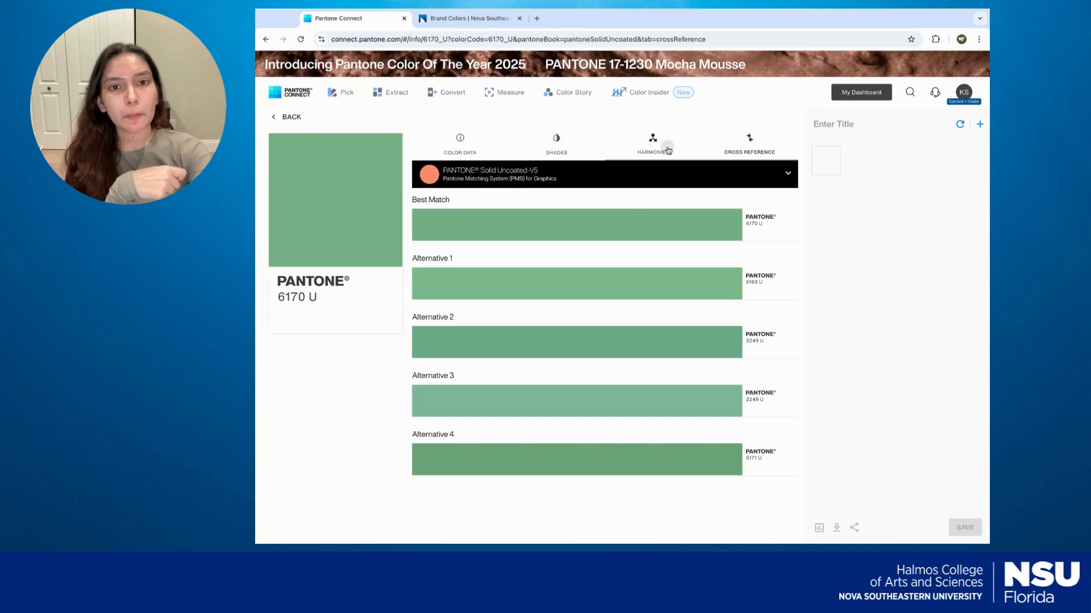
# Review the harmonies and shades of PANTONE 6170 U once more and return to the swatch library.
pyautogui.click(653, 146)
pyautogui.click(556, 145)
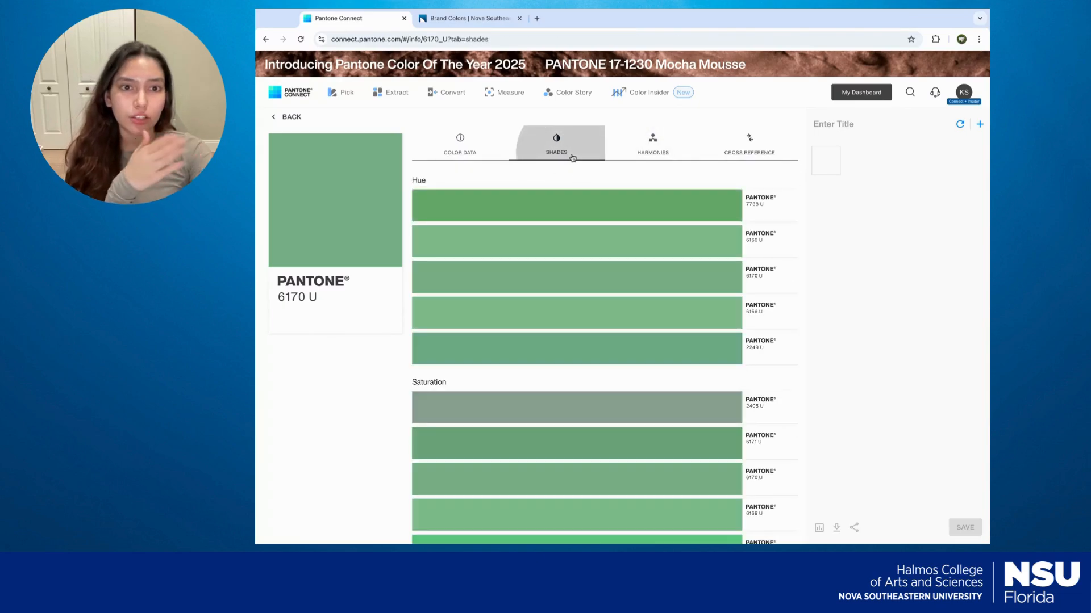
pyautogui.click(650, 147)
pyautogui.click(562, 159)
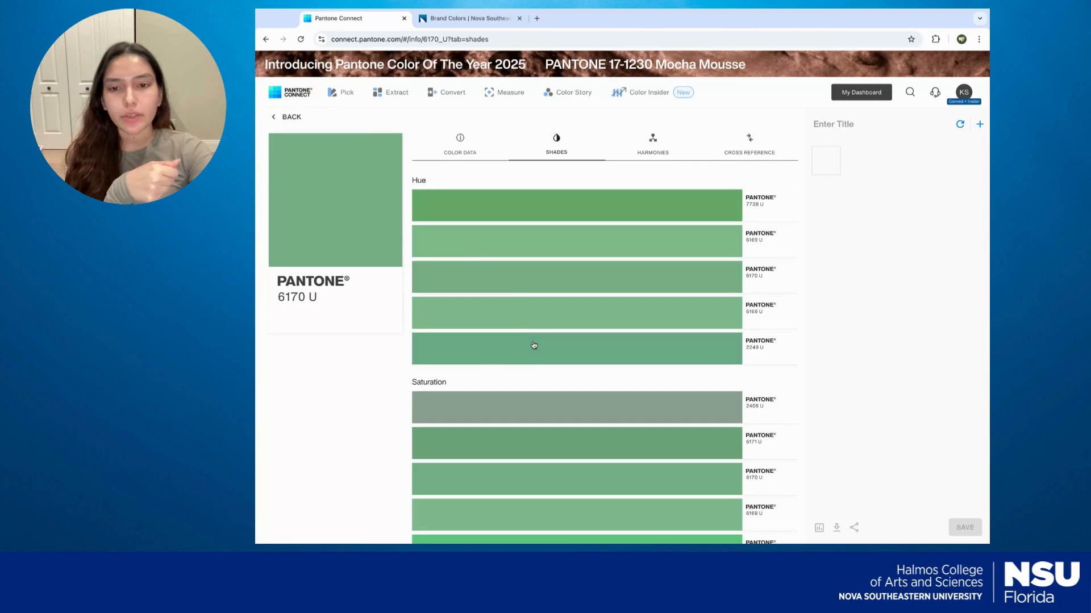
pyautogui.scroll(-3, 533, 341)
pyautogui.scroll(5, 534, 343)
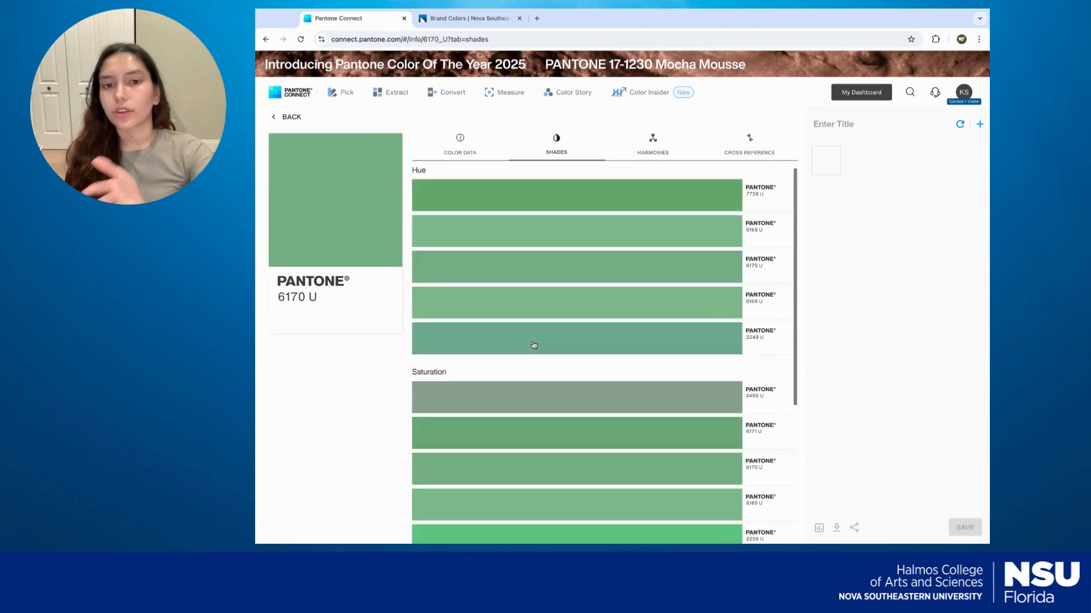
pyautogui.click(273, 115)
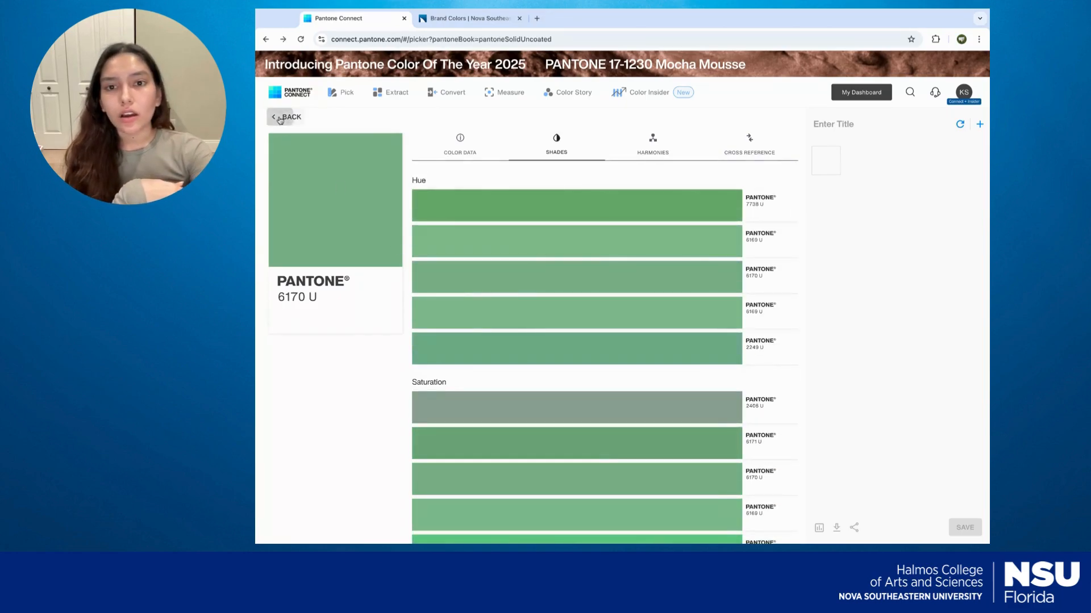
# View PANTONE 6172 U in full screen and return to the swatch library.
pyautogui.moveTo(523, 238)
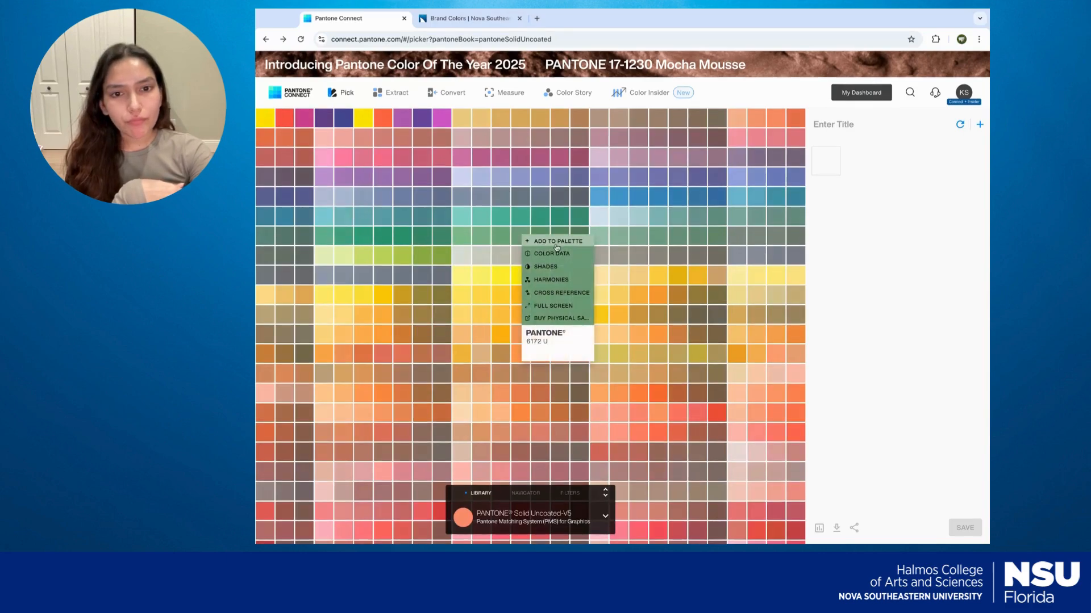
pyautogui.click(562, 307)
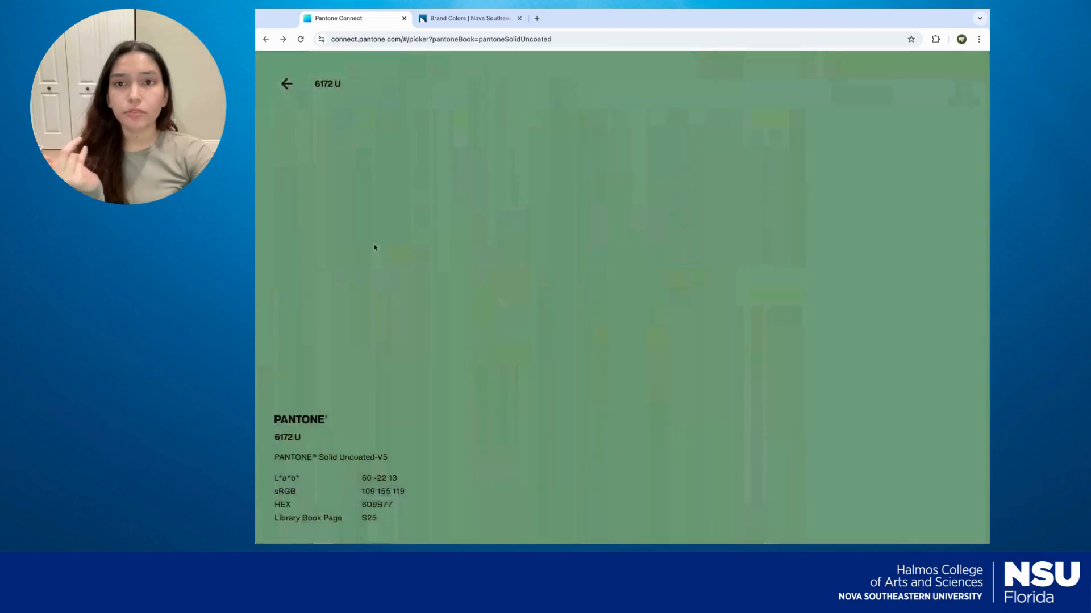
pyautogui.click(286, 83)
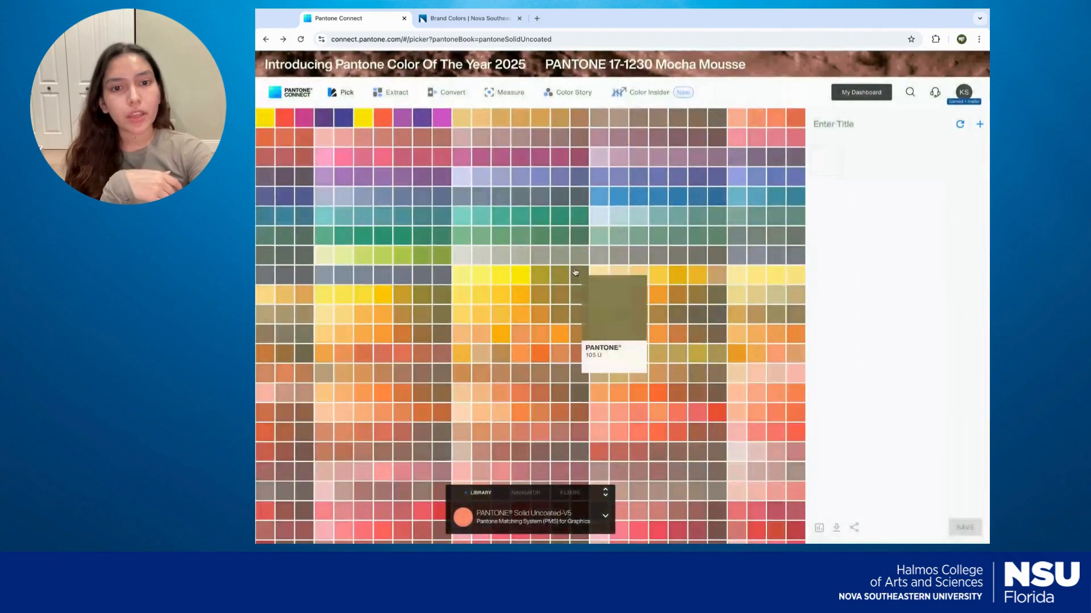
# Open the physical sample page for PANTONE 6174 U, look through the products offered, and close the page.
pyautogui.click(577, 280)
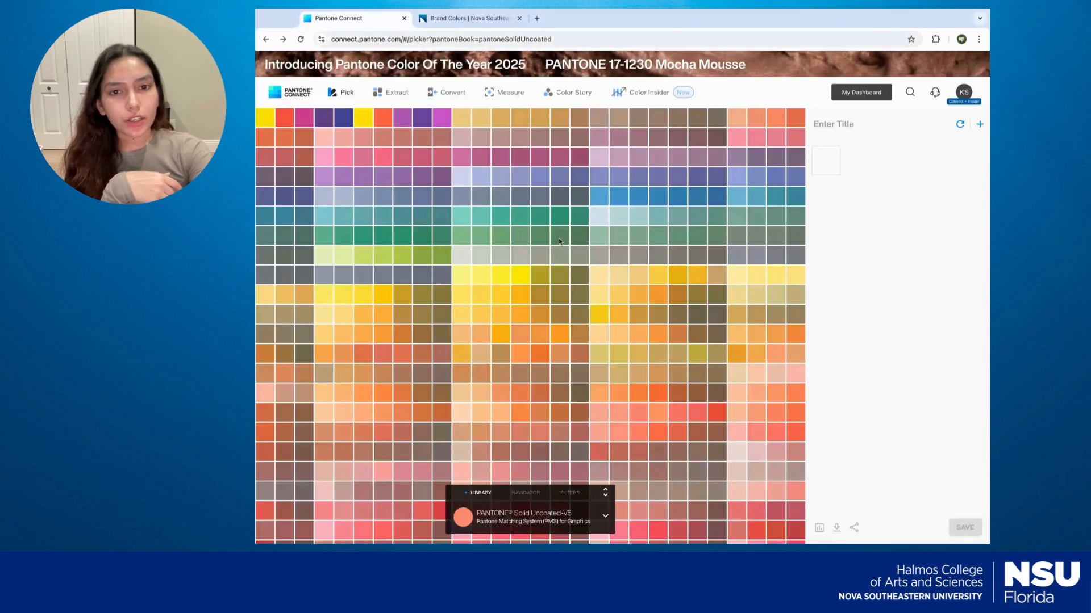
pyautogui.click(586, 327)
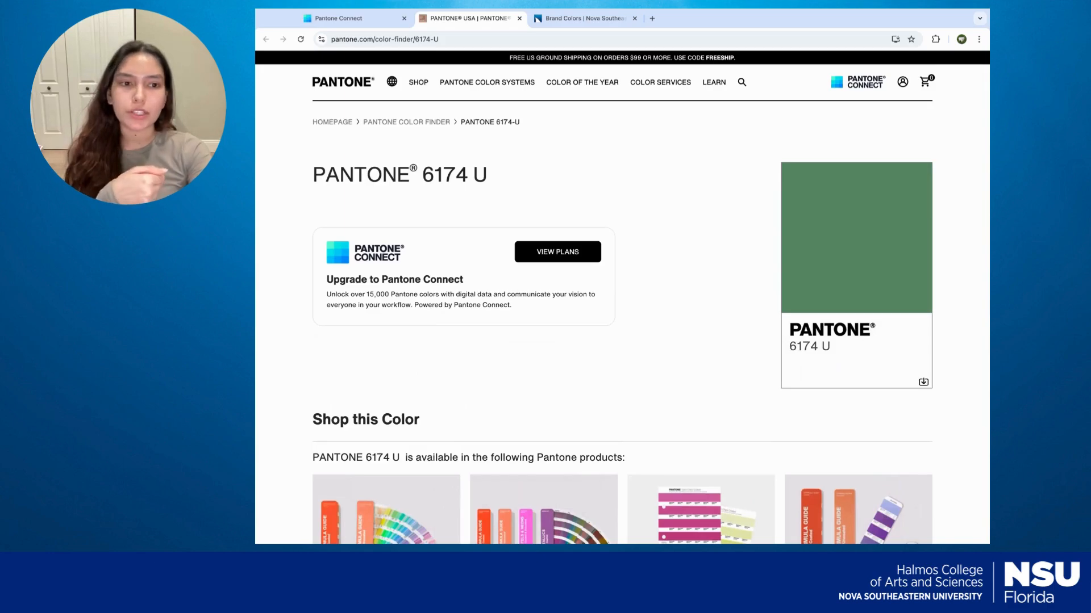
pyautogui.scroll(-5, 613, 325)
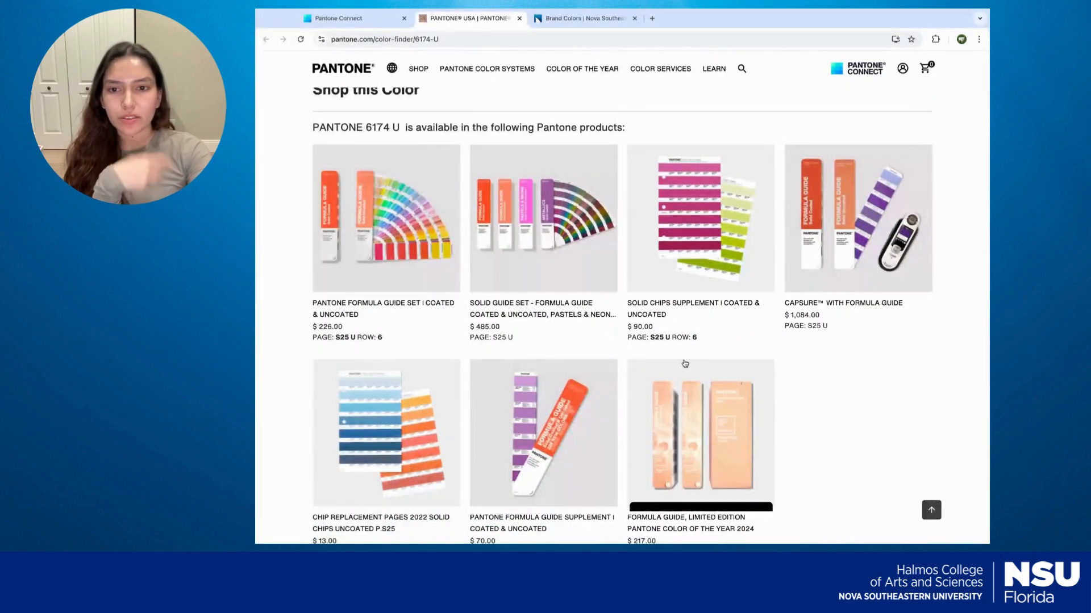
pyautogui.scroll(-3, 685, 364)
pyautogui.scroll(3, 685, 363)
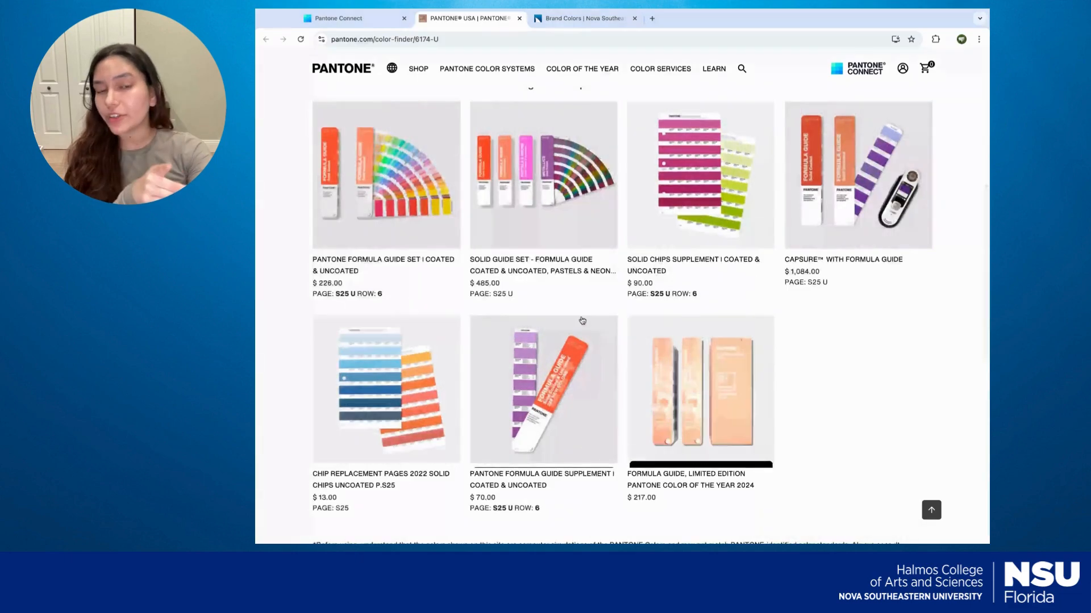
pyautogui.scroll(6, 630, 285)
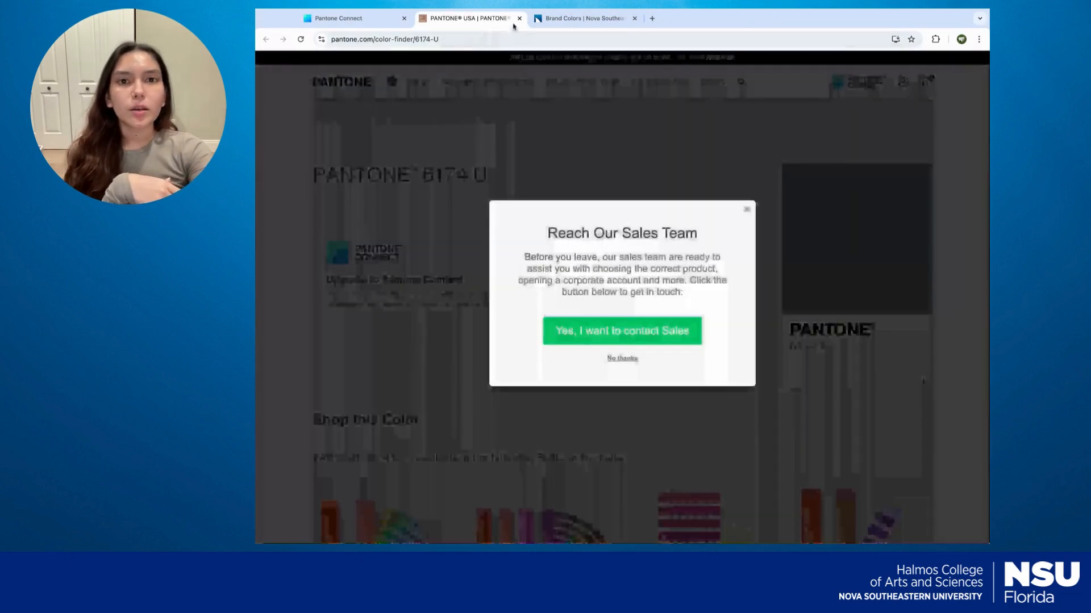
pyautogui.click(520, 19)
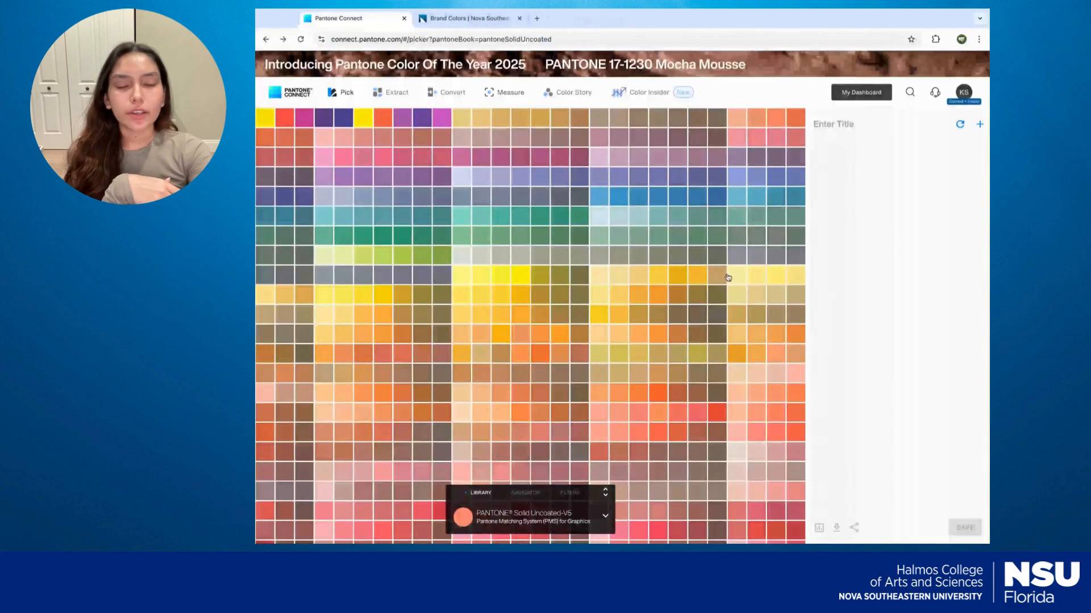
# Title the new palette "Barbie".
pyautogui.scroll(4, 517, 239)
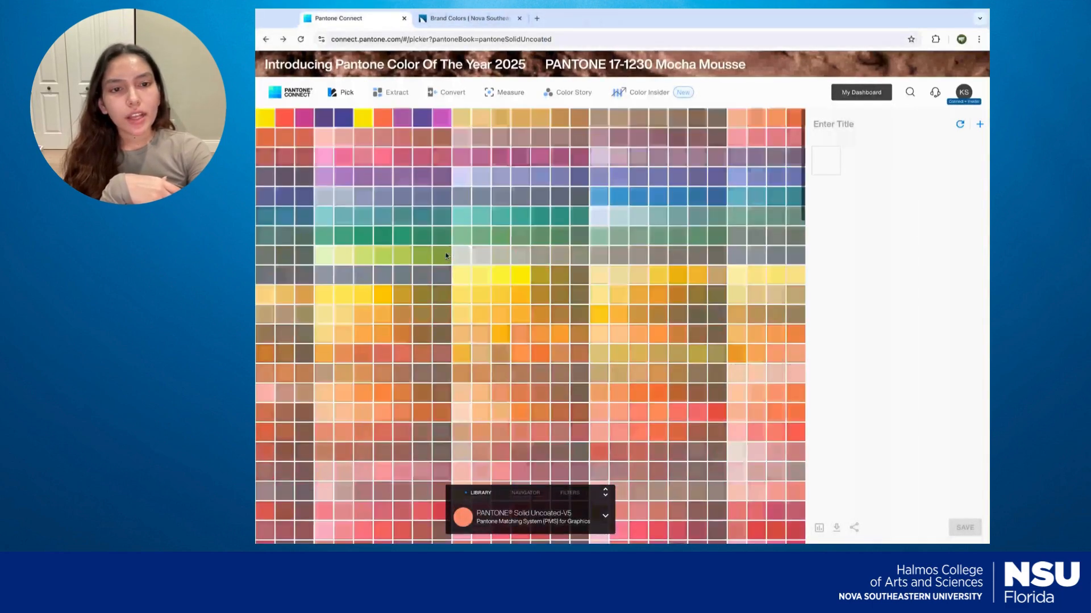
pyautogui.click(835, 125)
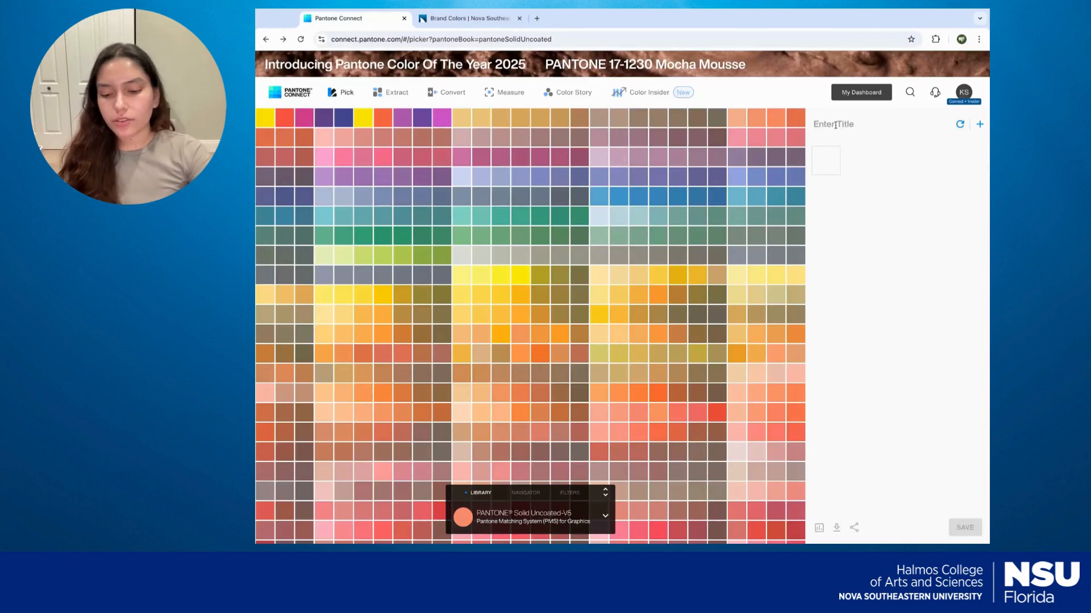
pyautogui.write('Baribe')
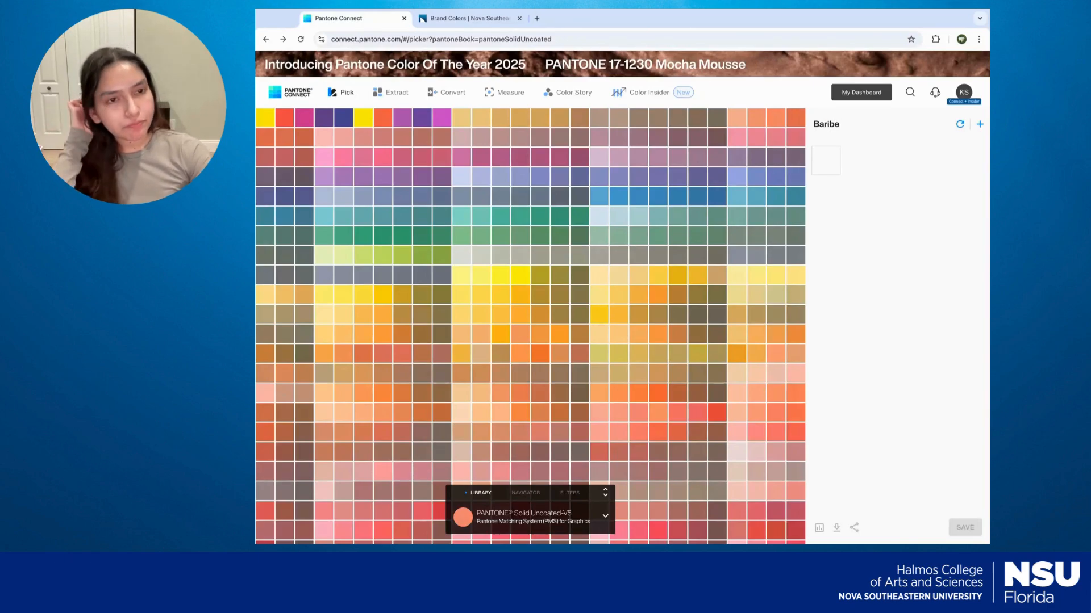
pyautogui.press('BackSpace')
pyautogui.press('BackSpace')
pyautogui.press('BackSpace')
pyautogui.write('bie')
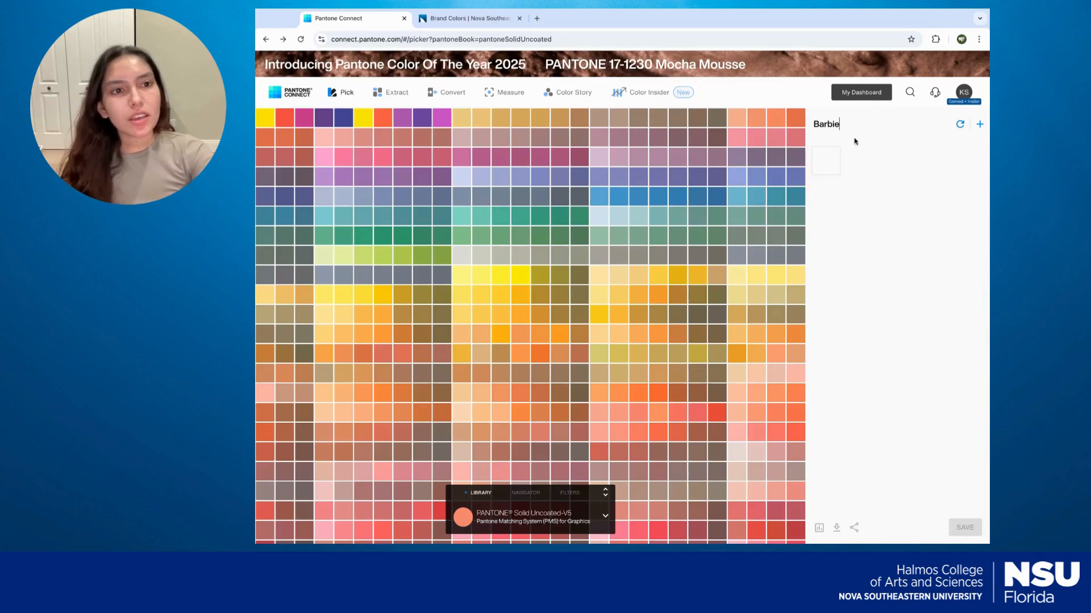
# Add the hot pink PANTONE 6053 U and the lighter pink PANTONE 223 U to the Barbie palette.
pyautogui.click(397, 168)
pyautogui.click(430, 168)
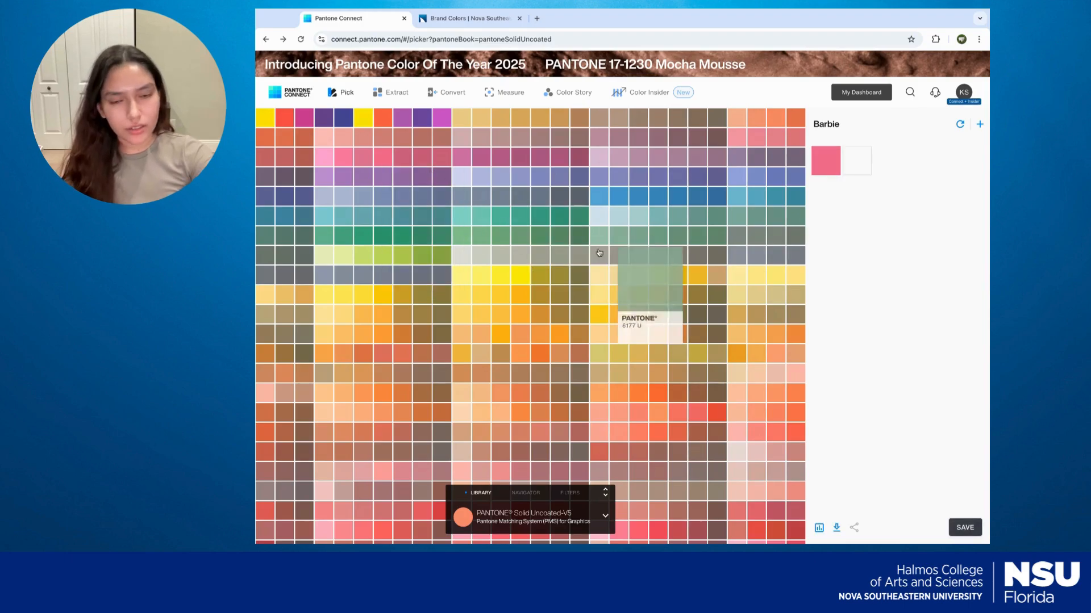
pyautogui.scroll(-10, 543, 295)
pyautogui.click(747, 357)
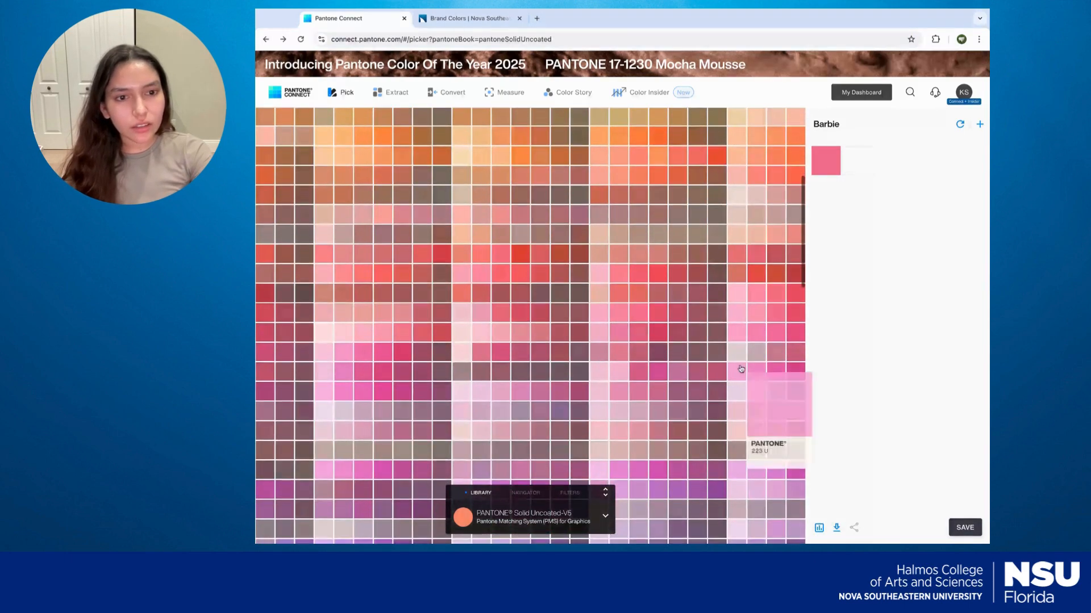
pyautogui.click(757, 377)
# Add PANTONE 3568 U, PANTONE 670 U and PANTONE 2050 U to the Barbie palette and save it.
pyautogui.click(611, 379)
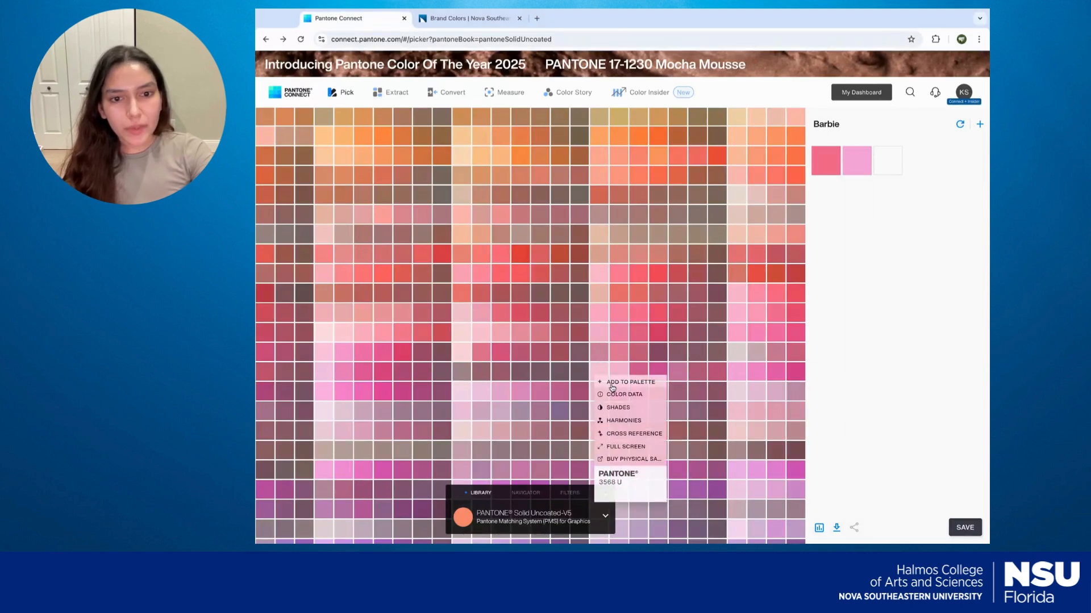
pyautogui.click(613, 386)
pyautogui.click(506, 418)
pyautogui.click(465, 394)
pyautogui.click(495, 402)
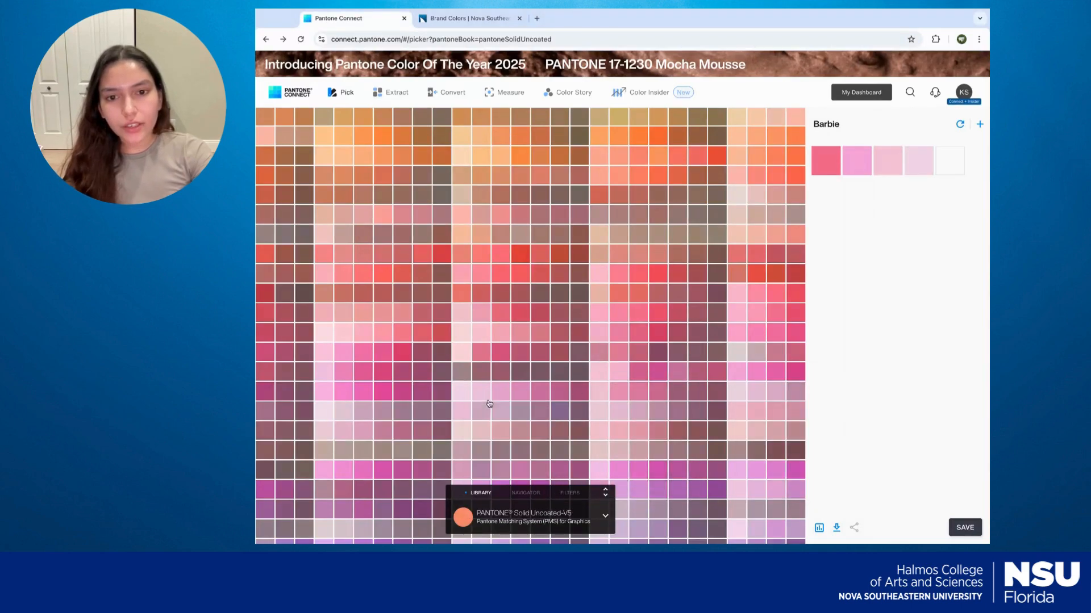
pyautogui.click(336, 414)
pyautogui.click(359, 416)
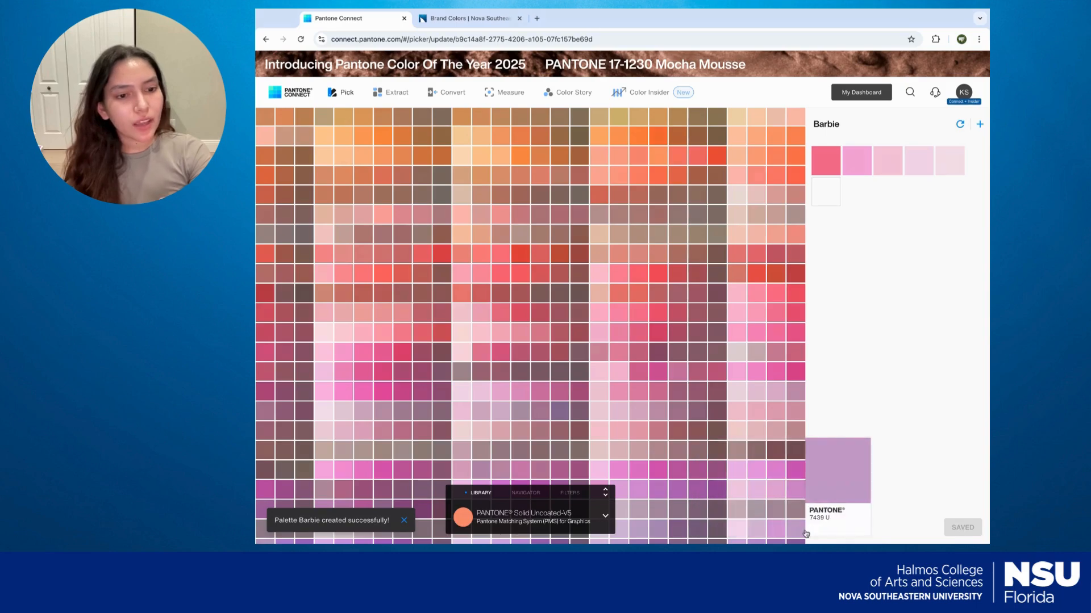
# Open the download templates for the Barbie palette, look at the layouts, and return to the picker.
pyautogui.click(836, 529)
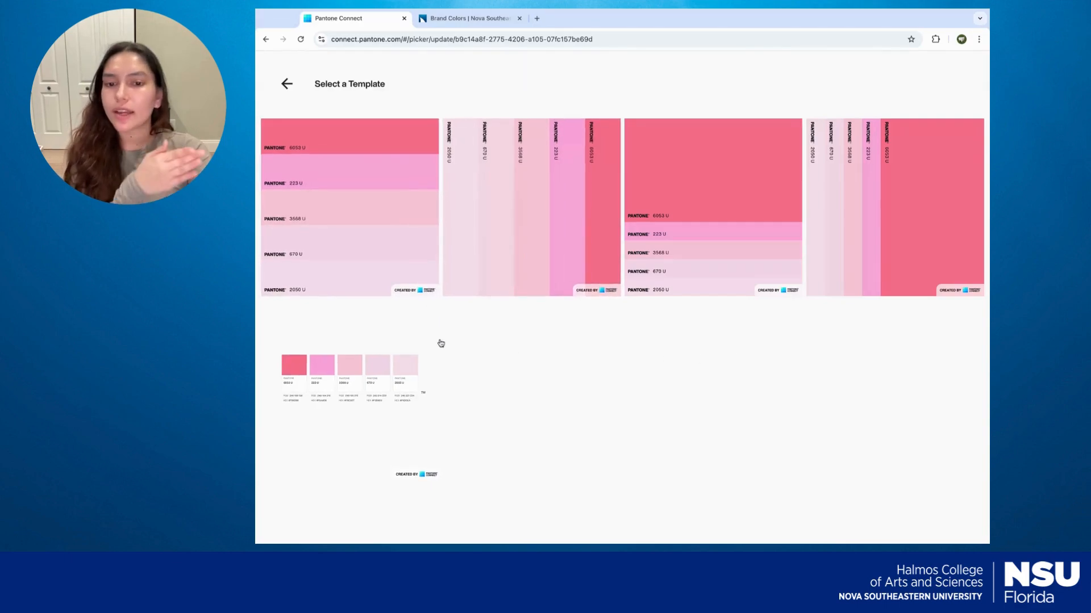
pyautogui.click(330, 147)
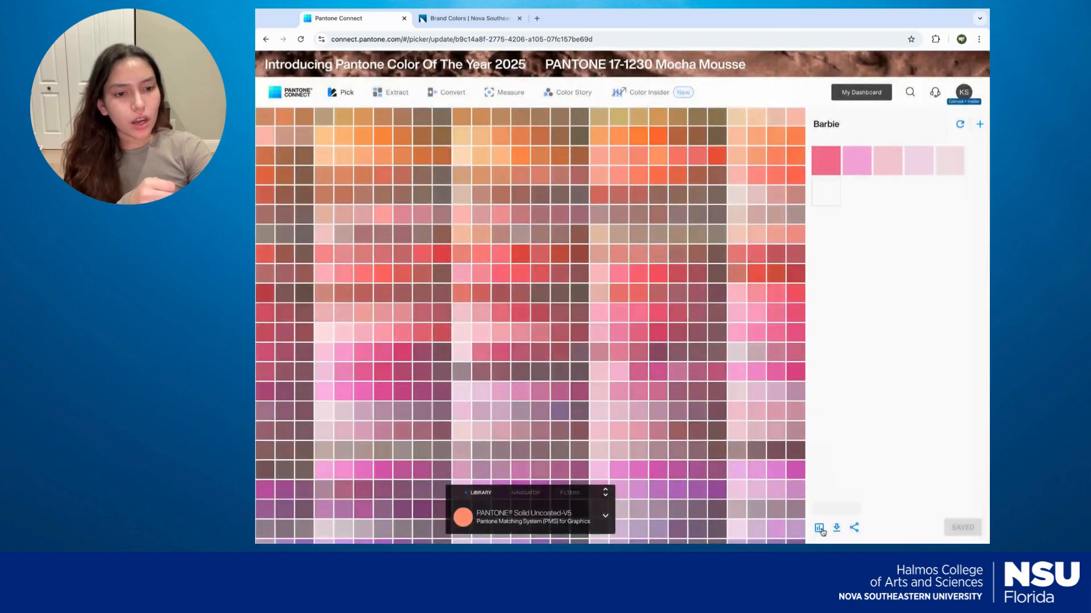
# Review the Barbie palette's analysis, from hue distribution and luminance map to colorblind simulation and color combos, and return to the picker.
pyautogui.click(819, 528)
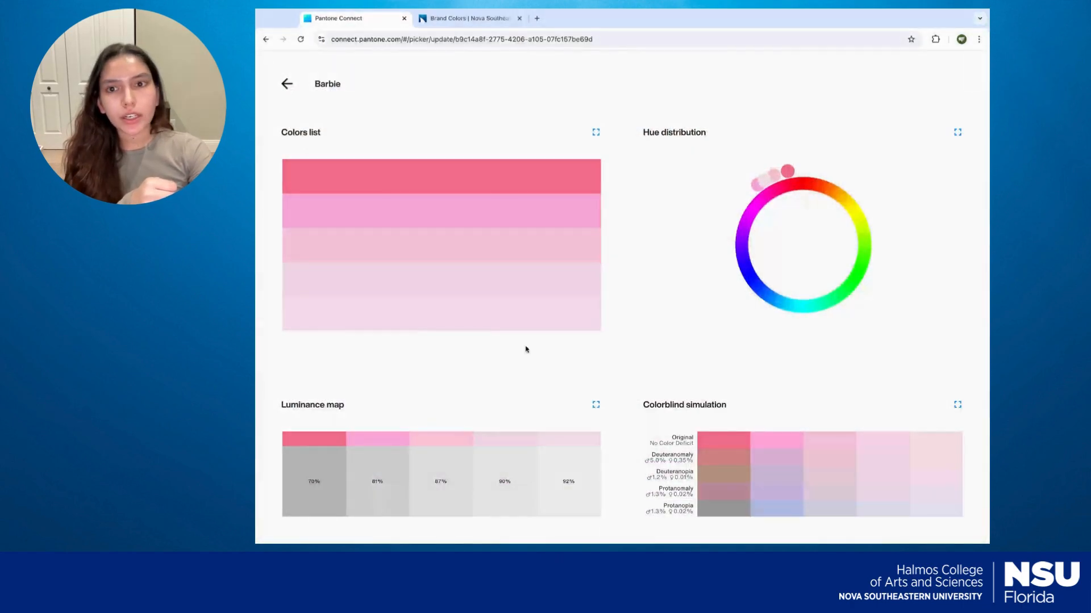
pyautogui.scroll(-7, 636, 355)
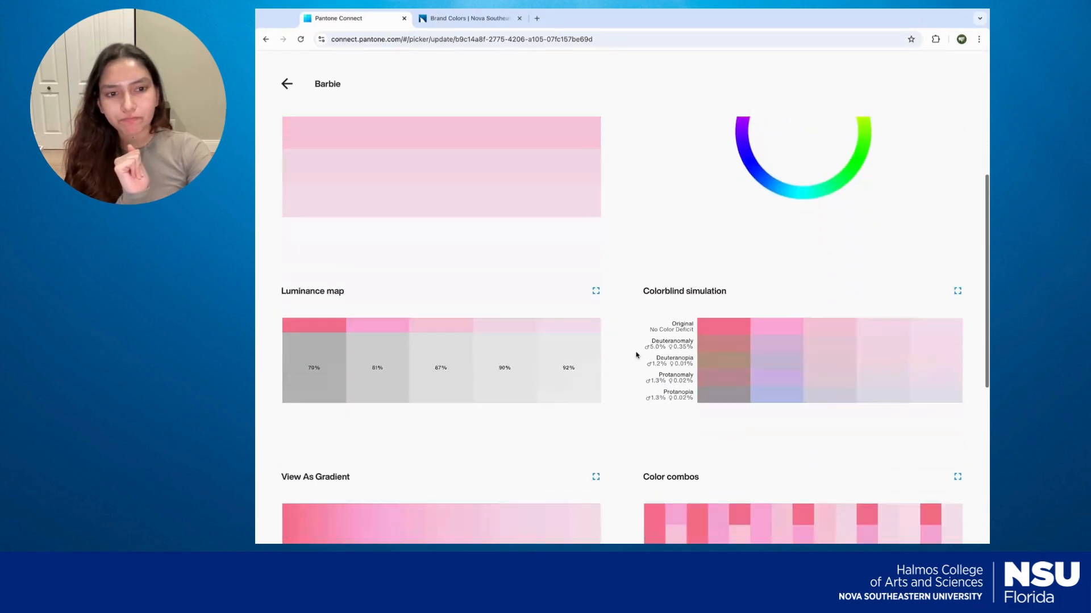
pyautogui.scroll(6, 636, 355)
pyautogui.scroll(2, 622, 295)
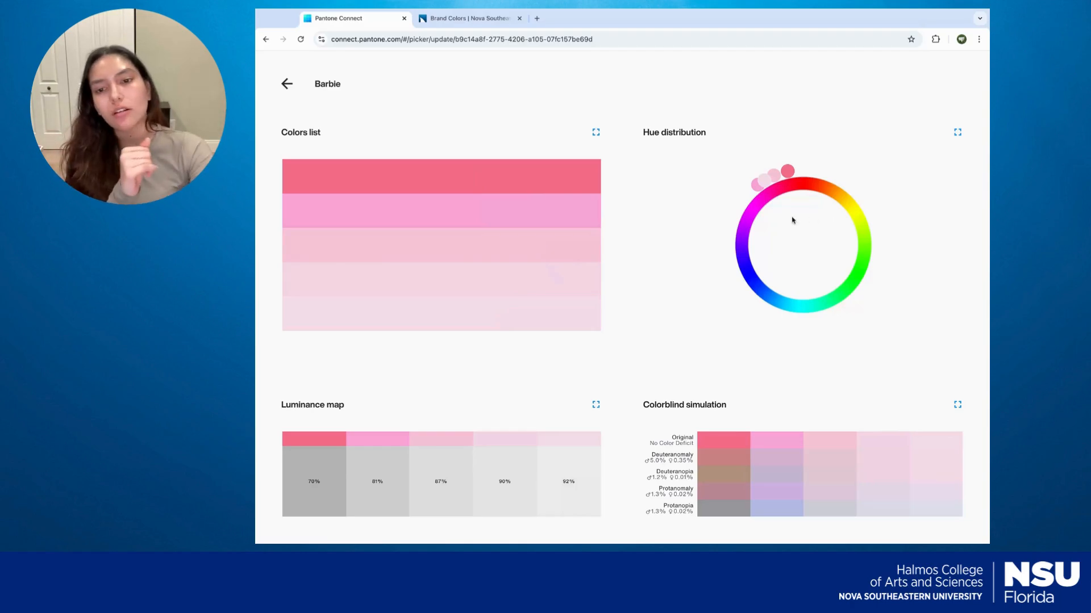
pyautogui.scroll(-4, 611, 302)
pyautogui.scroll(1, 568, 294)
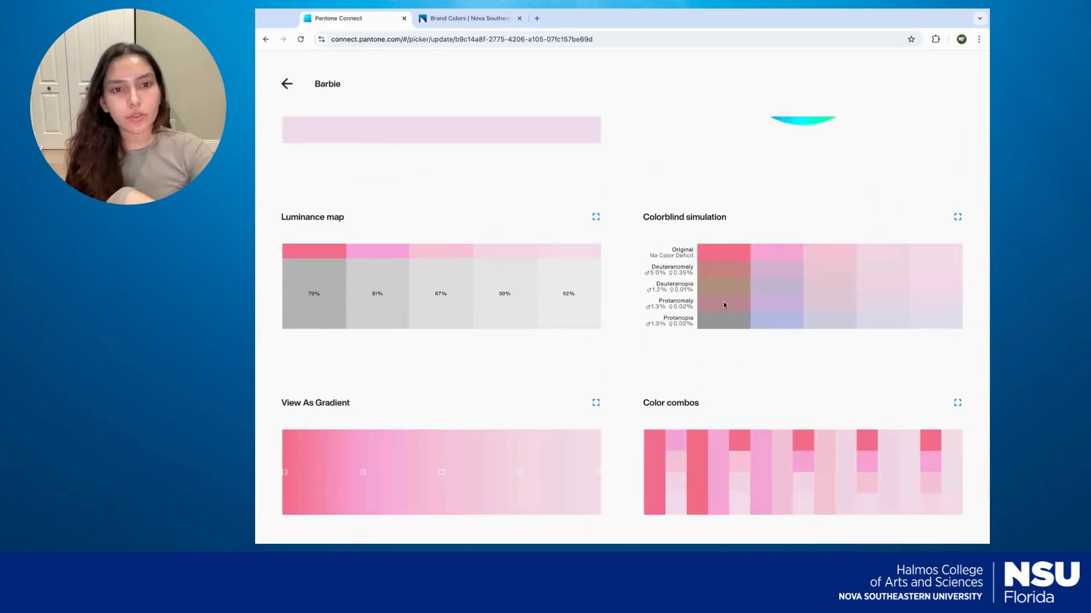
pyautogui.scroll(-2, 620, 339)
pyautogui.scroll(-3, 625, 335)
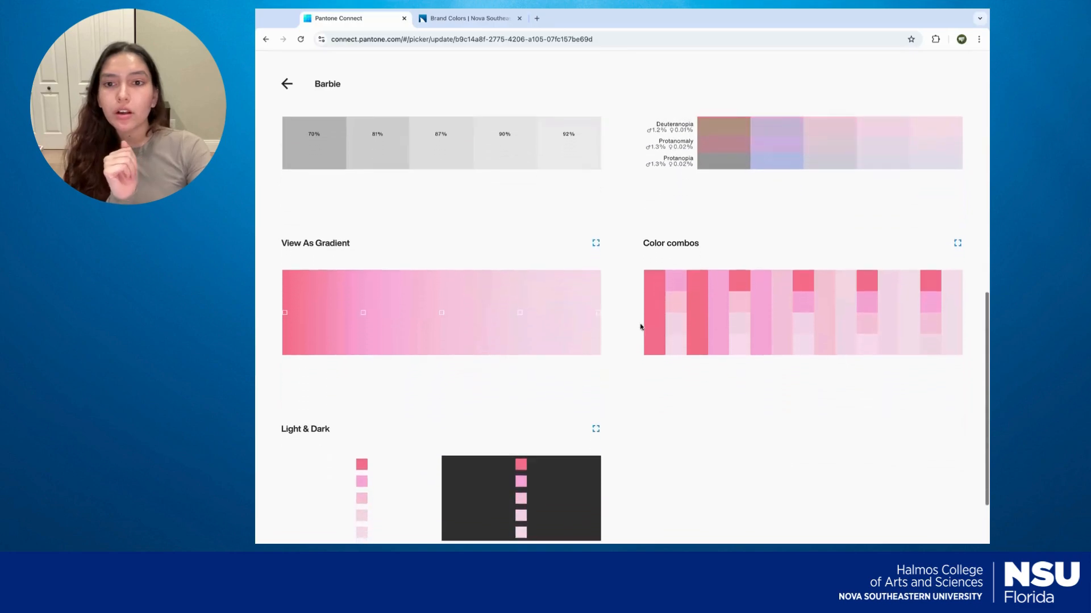
pyautogui.scroll(-2, 702, 323)
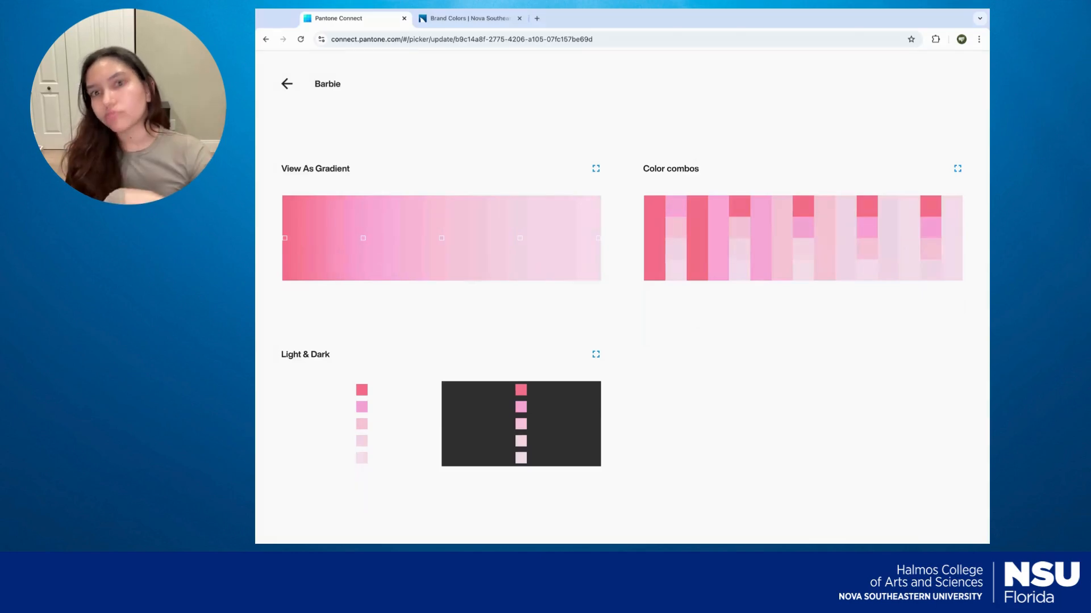
pyautogui.click(286, 85)
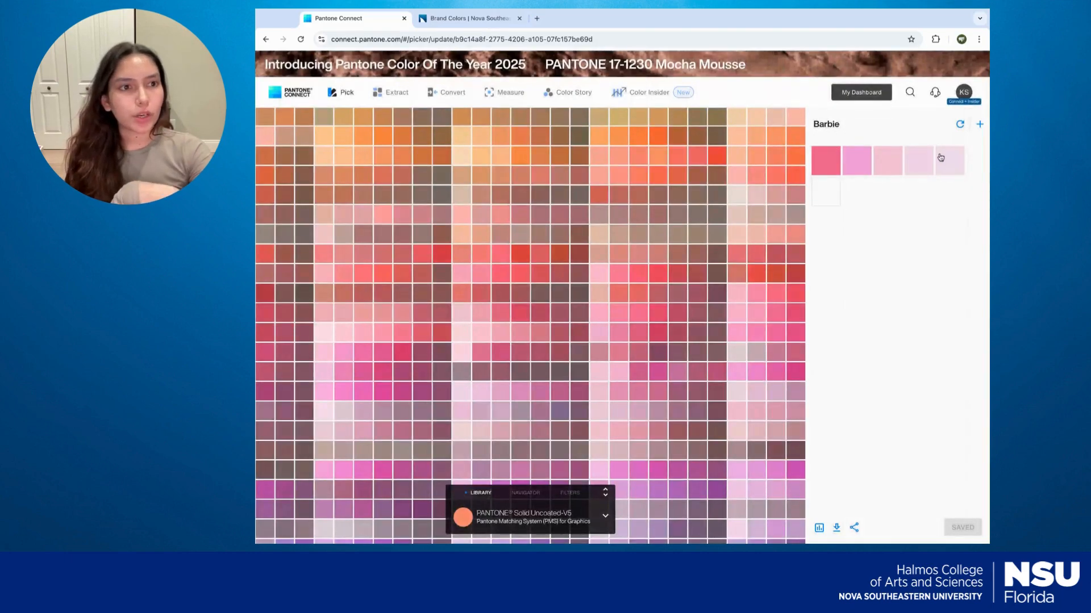
# Look at the sharing options for the Barbie palette and close them without adding a collaborator.
pyautogui.click(854, 529)
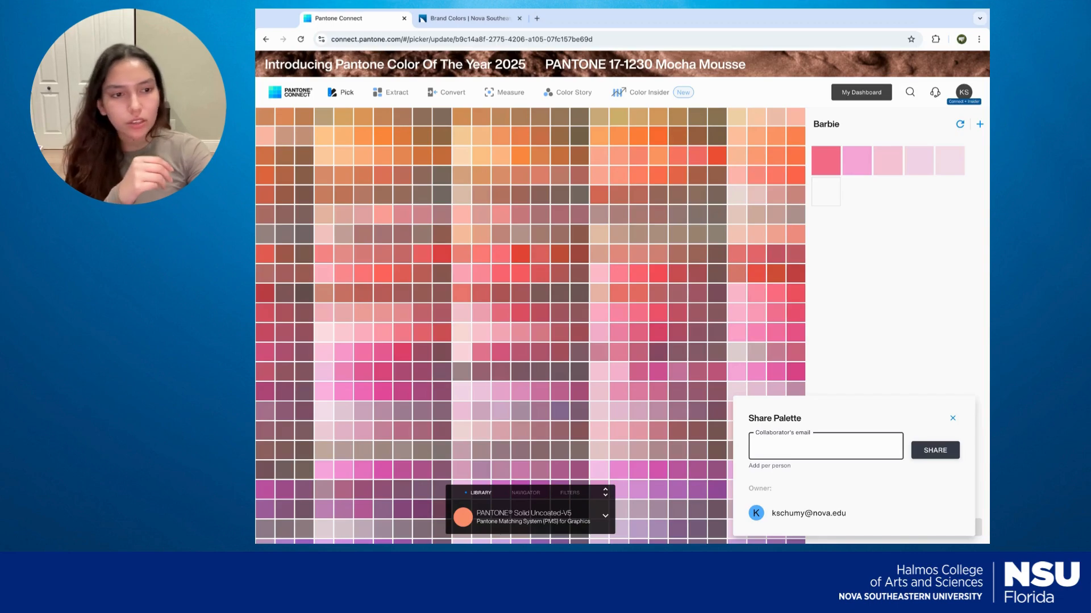
pyautogui.click(952, 418)
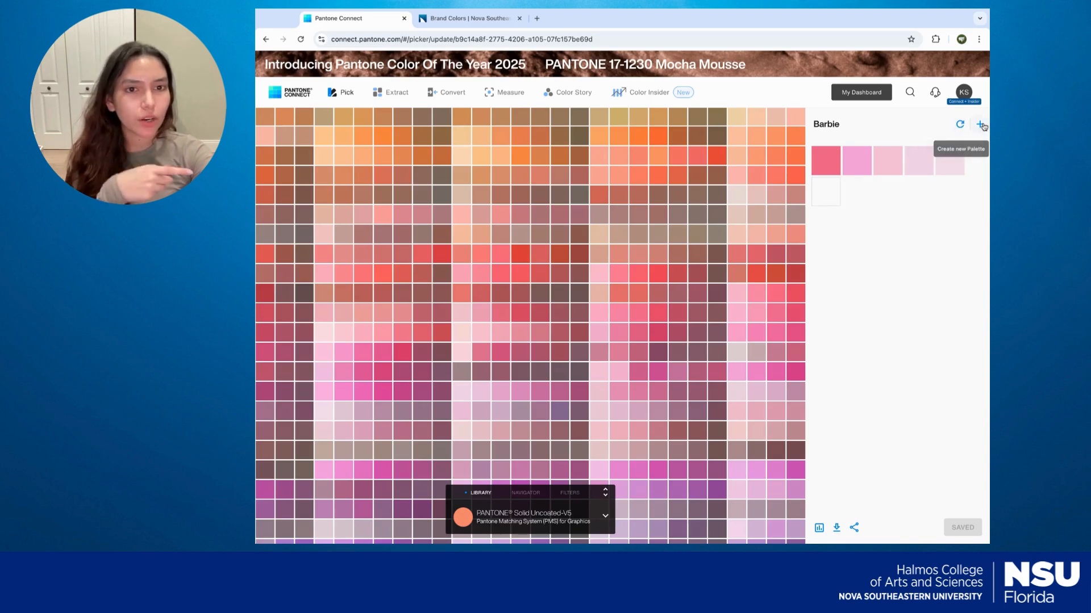
# Start a new palette and load an Adobe Stock image for "dog" into the Extract tool.
pyautogui.click(981, 125)
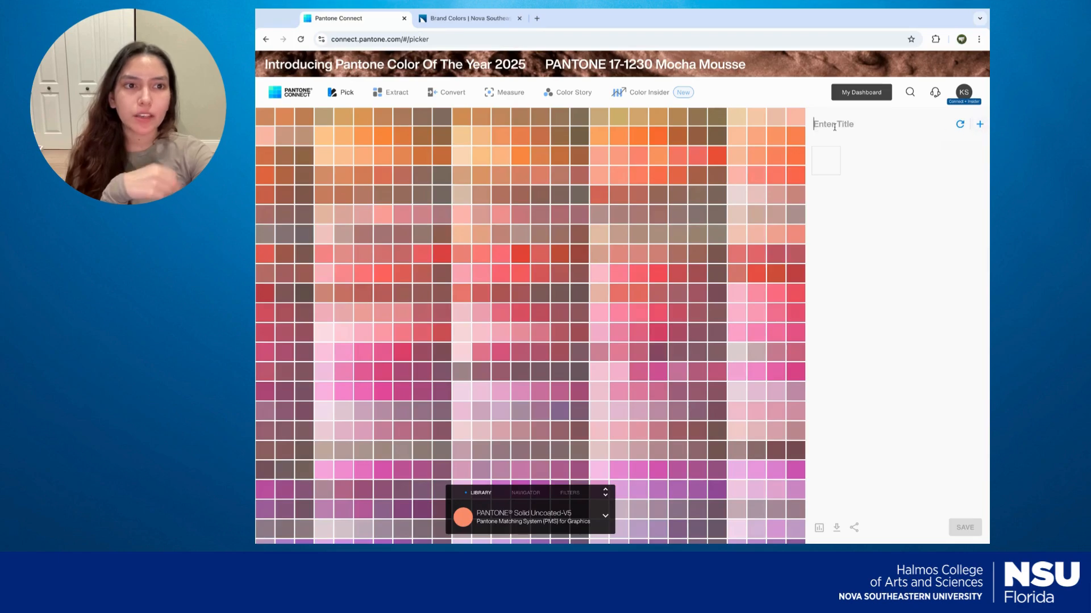
pyautogui.scroll(5, 579, 286)
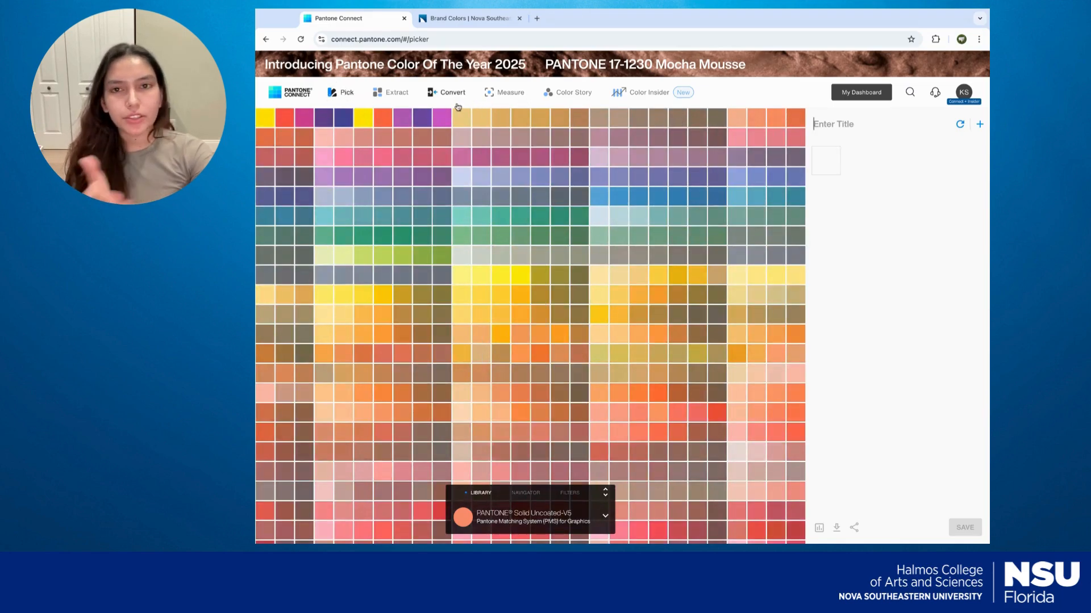
pyautogui.click(391, 95)
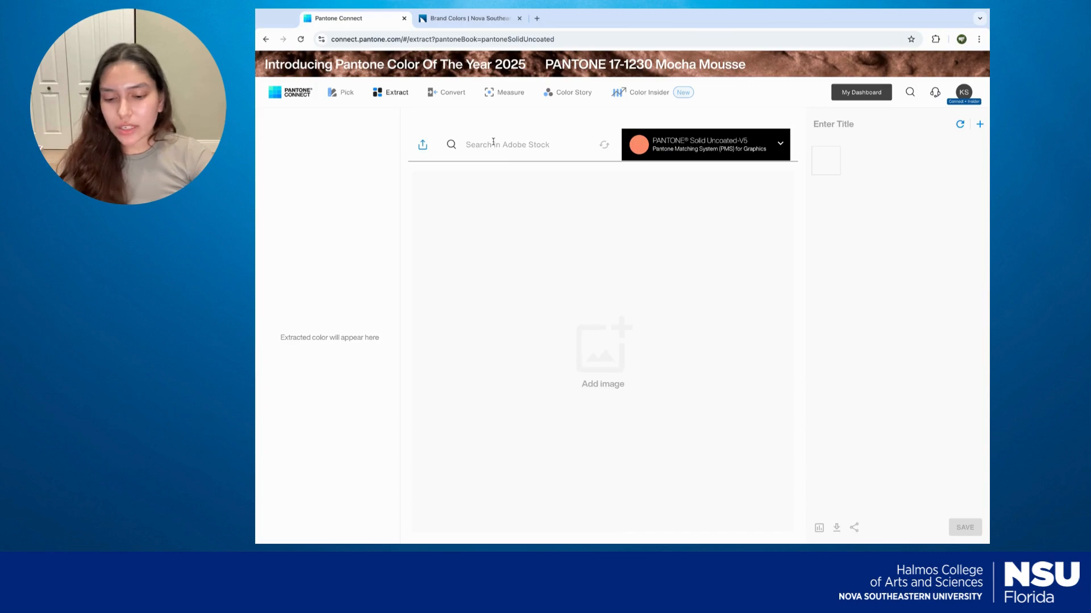
pyautogui.write('dog')
pyautogui.press('Return')
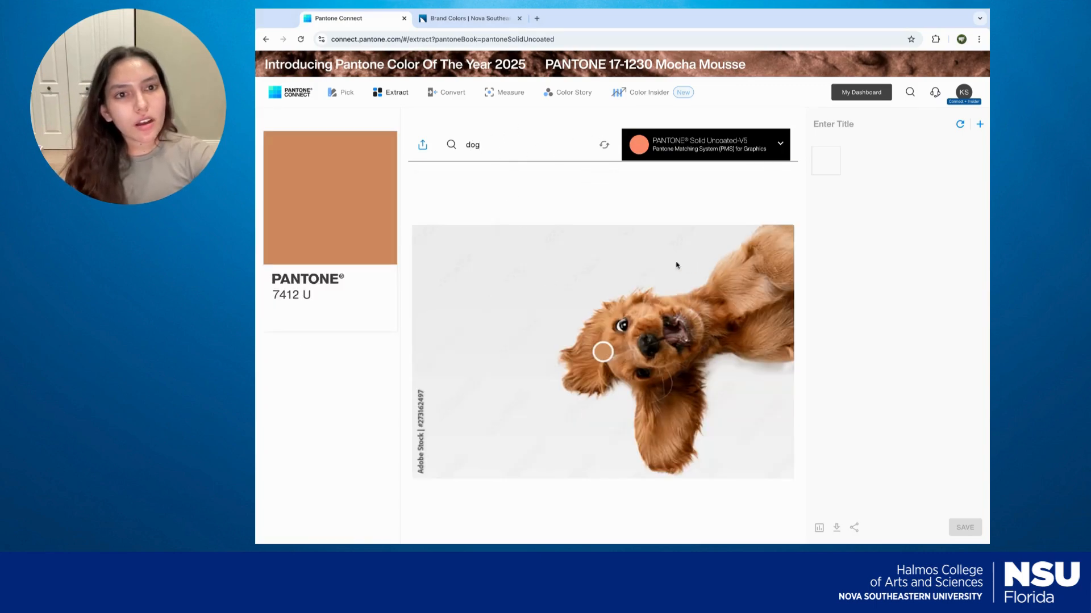
# Look through the Pantone libraries available for extraction and close the list without changing Solid Uncoated-V5.
pyautogui.click(780, 145)
pyautogui.scroll(-10, 726, 272)
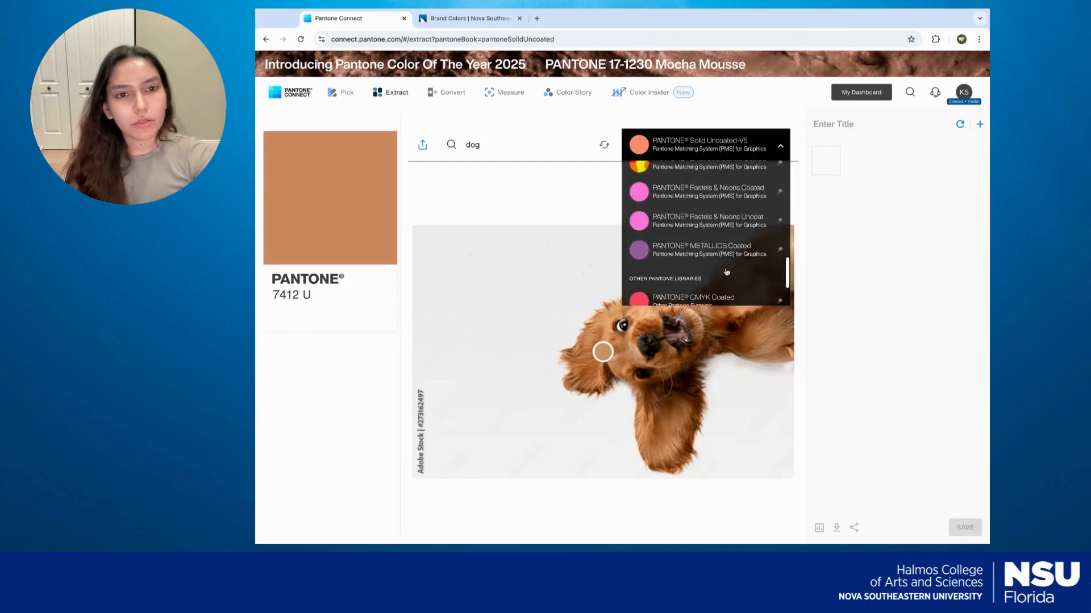
pyautogui.scroll(10, 726, 273)
pyautogui.scroll(-5, 727, 272)
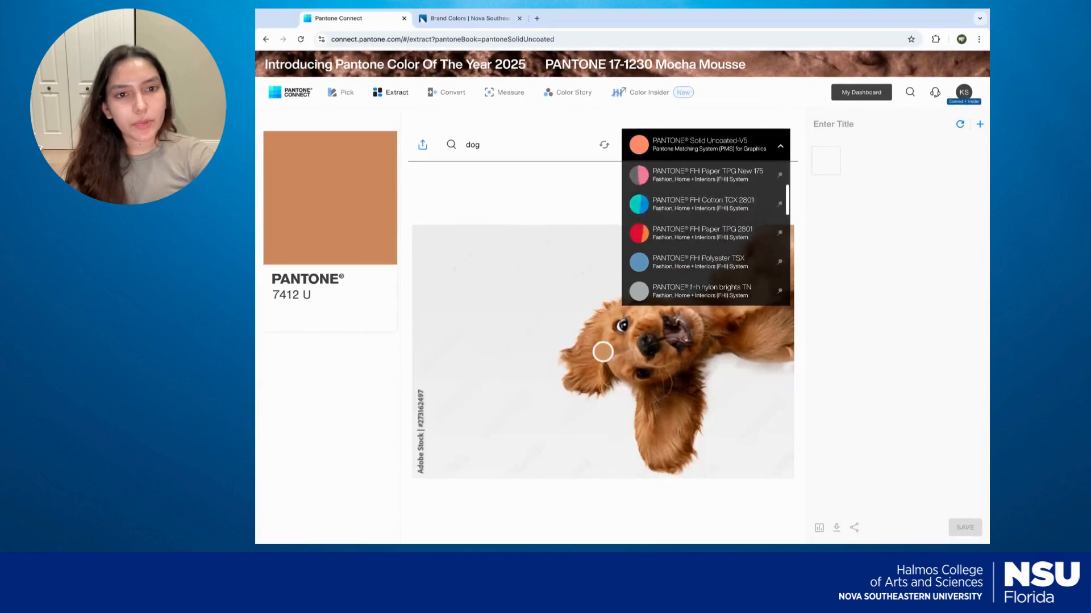
pyautogui.scroll(-1, 706, 250)
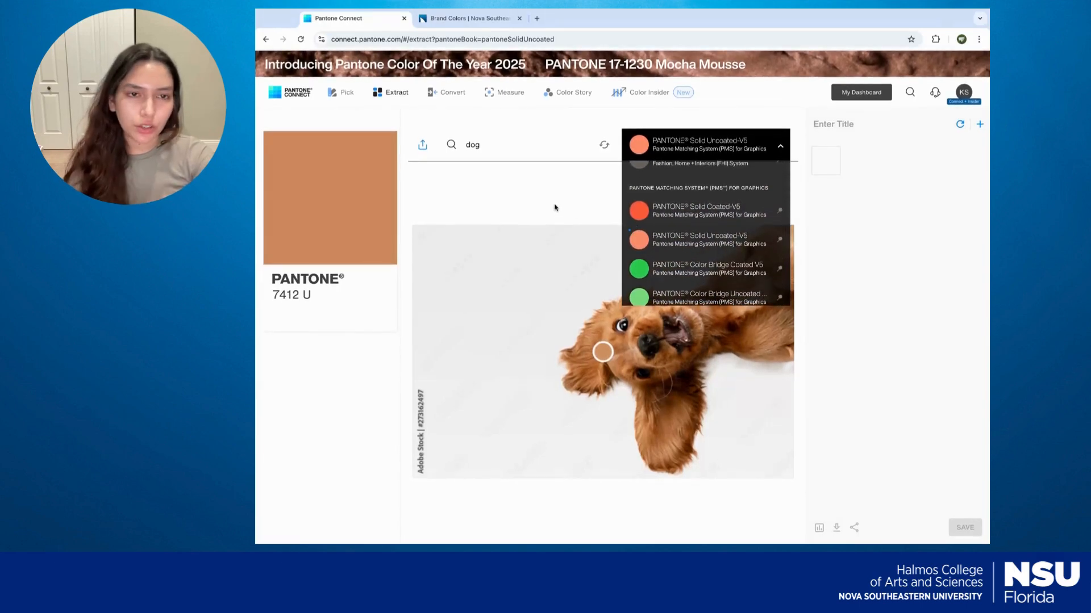
pyautogui.click(555, 207)
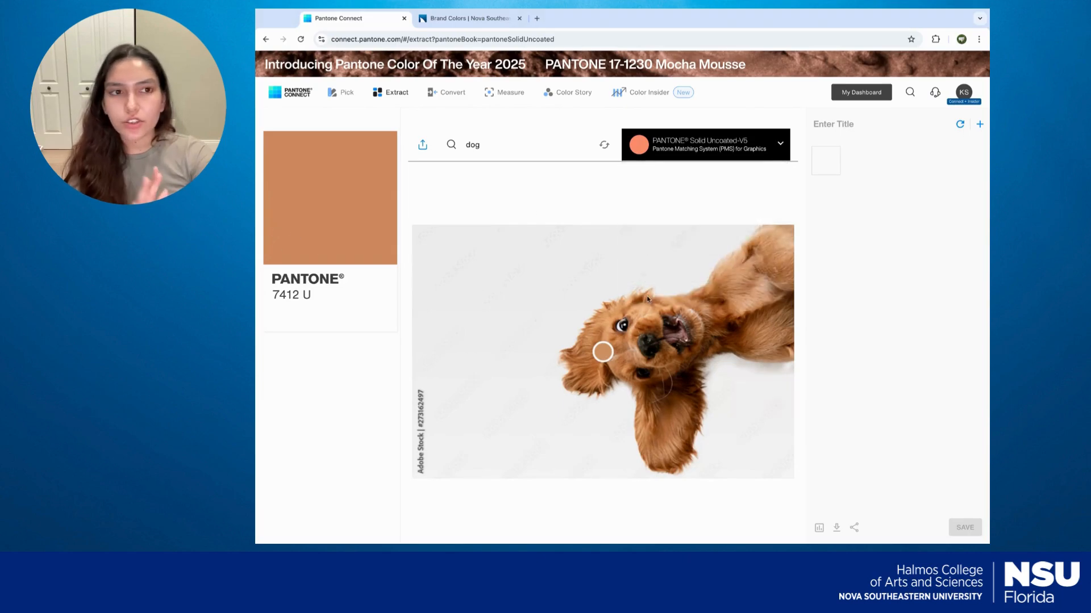
# Title the new palette "Dog" and add the extracted PANTONE 7412 U to it.
pyautogui.click(834, 125)
pyautogui.write('Dog')
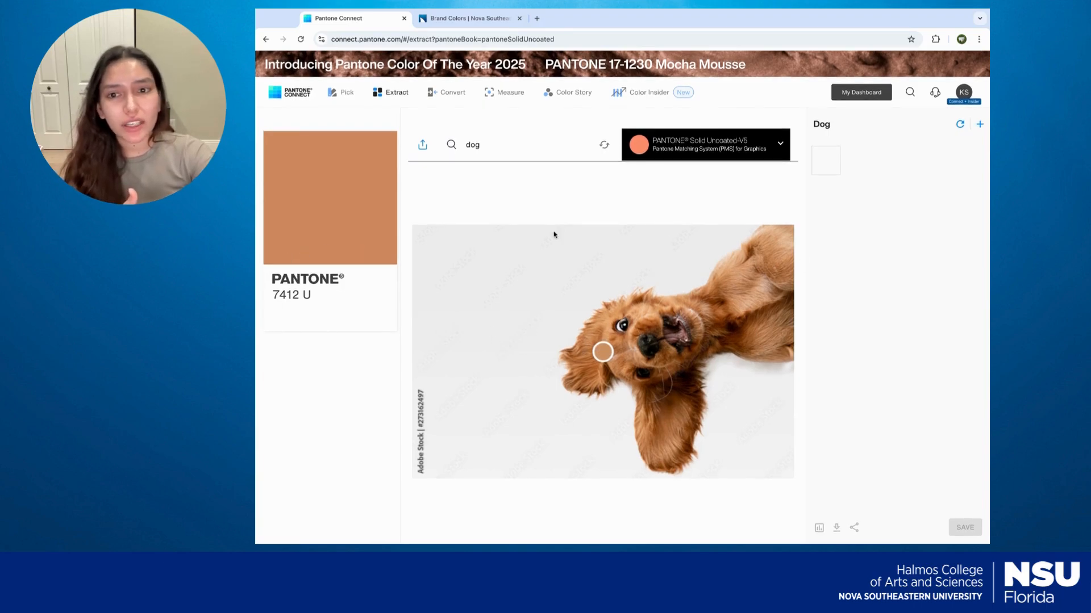
pyautogui.click(376, 227)
pyautogui.click(399, 237)
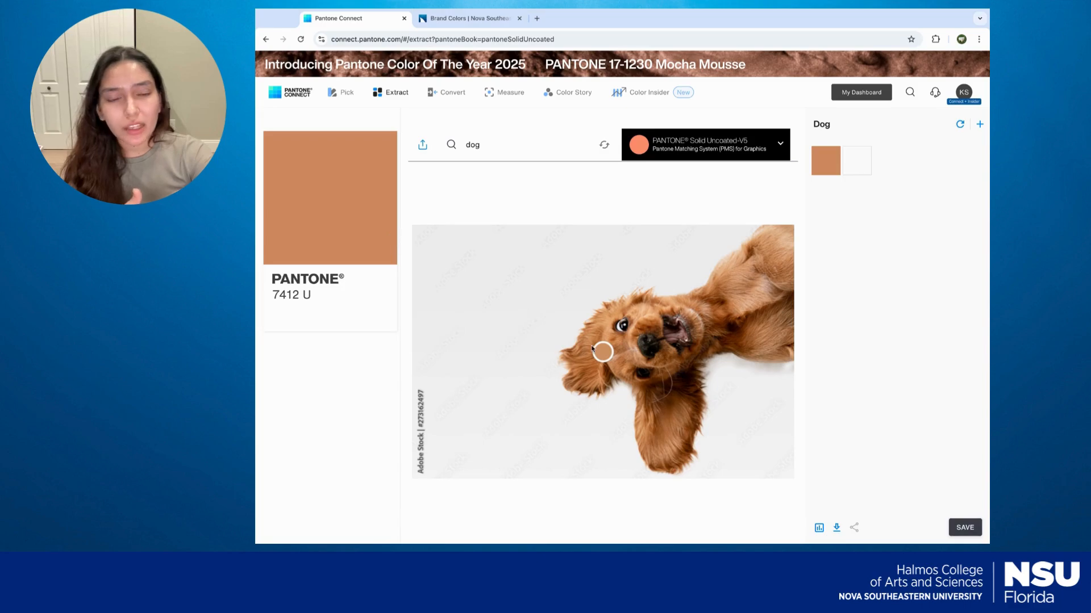
# Sample the darker fur on the dog's neck and add PANTONE 1525 U to the Dog palette.
pyautogui.moveTo(601, 348)
pyautogui.mouseDown()
pyautogui.moveTo(730, 321)
pyautogui.moveTo(719, 310)
pyautogui.mouseUp()
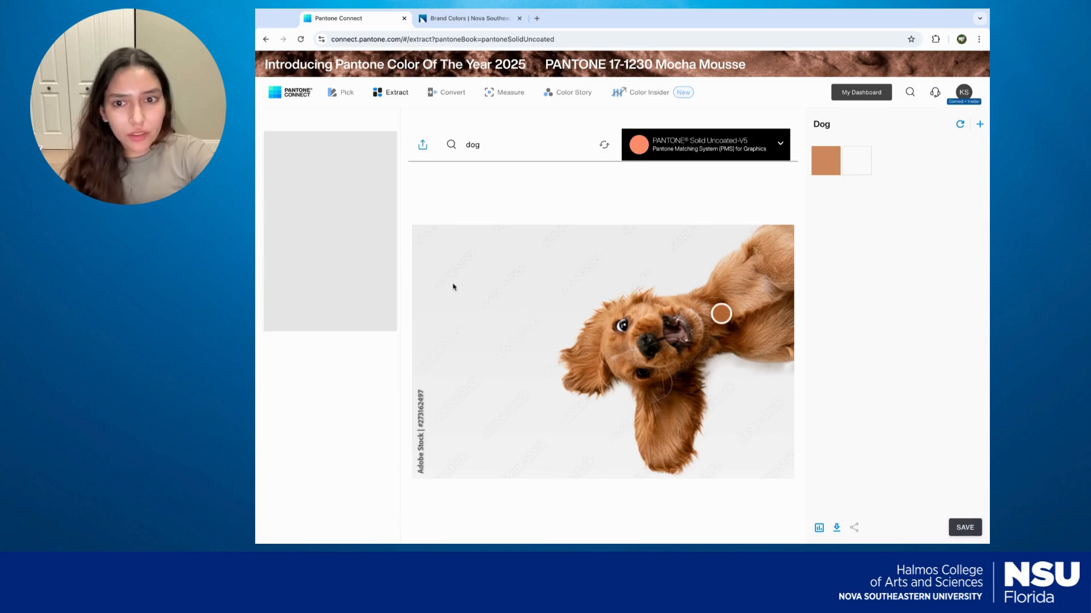
pyautogui.click(353, 262)
pyautogui.click(375, 268)
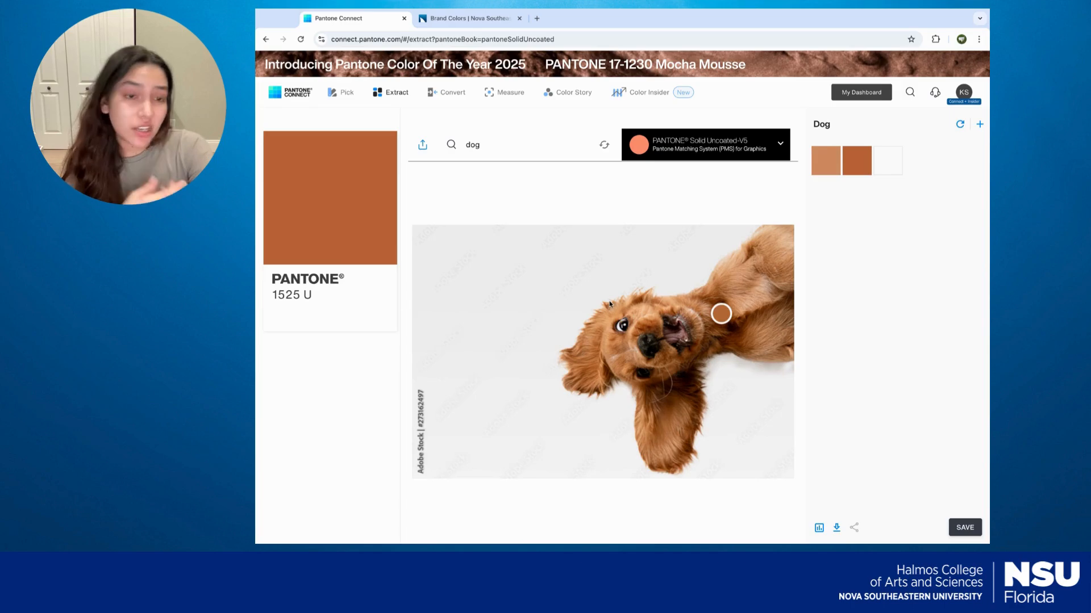
# Sample the fur on the dog's chest, add PANTONE 2467 U to the Dog palette, and save the palette.
pyautogui.moveTo(728, 307); pyautogui.dragTo(768, 284)
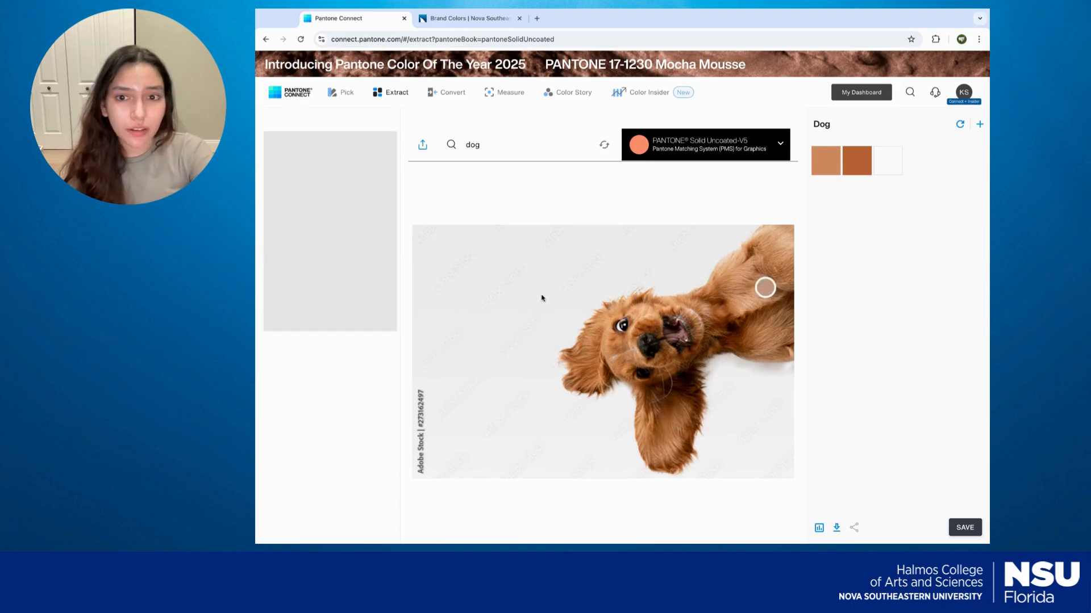
pyautogui.click(339, 296)
pyautogui.click(372, 301)
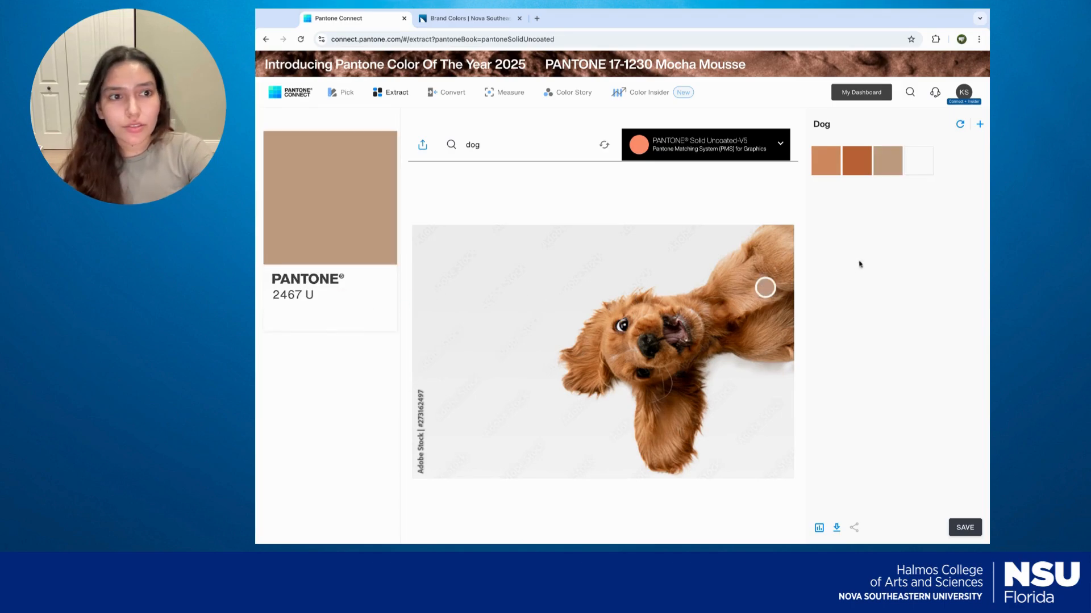
pyautogui.click(965, 527)
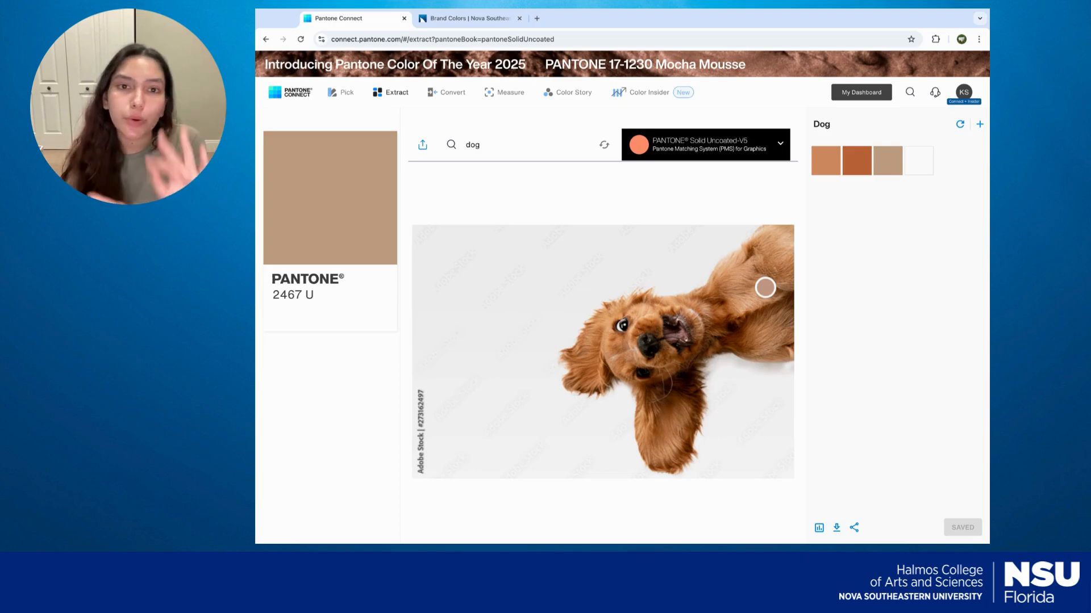
# Open the Convert tool and look at the value fields for the LAB, HEX and CMYK color spaces.
pyautogui.click(448, 92)
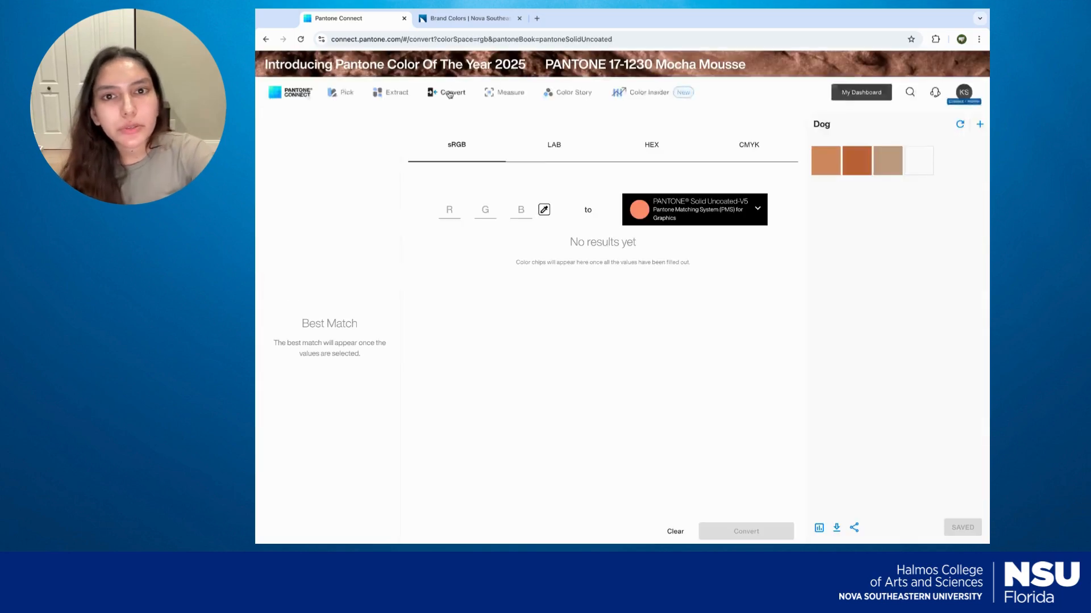
pyautogui.click(561, 151)
pyautogui.click(650, 156)
pyautogui.click(734, 151)
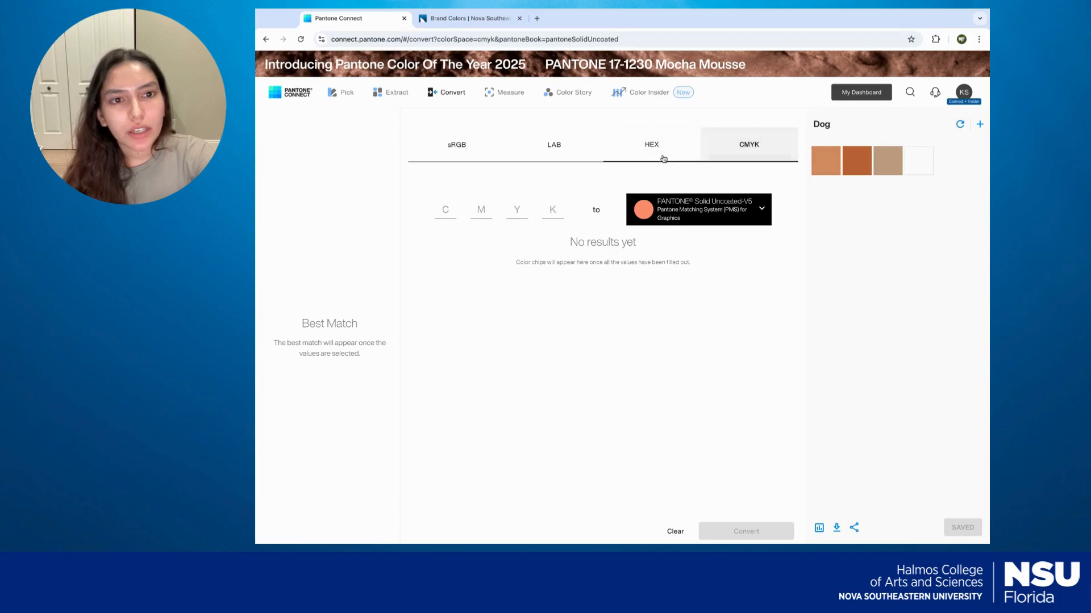
pyautogui.click(660, 158)
pyautogui.click(572, 158)
# Convert HEX FD4C00 to PANTONE Solid Uncoated-V5, checking the Hibiscus Orange value on the NSU Brand Colors page.
pyautogui.click(627, 152)
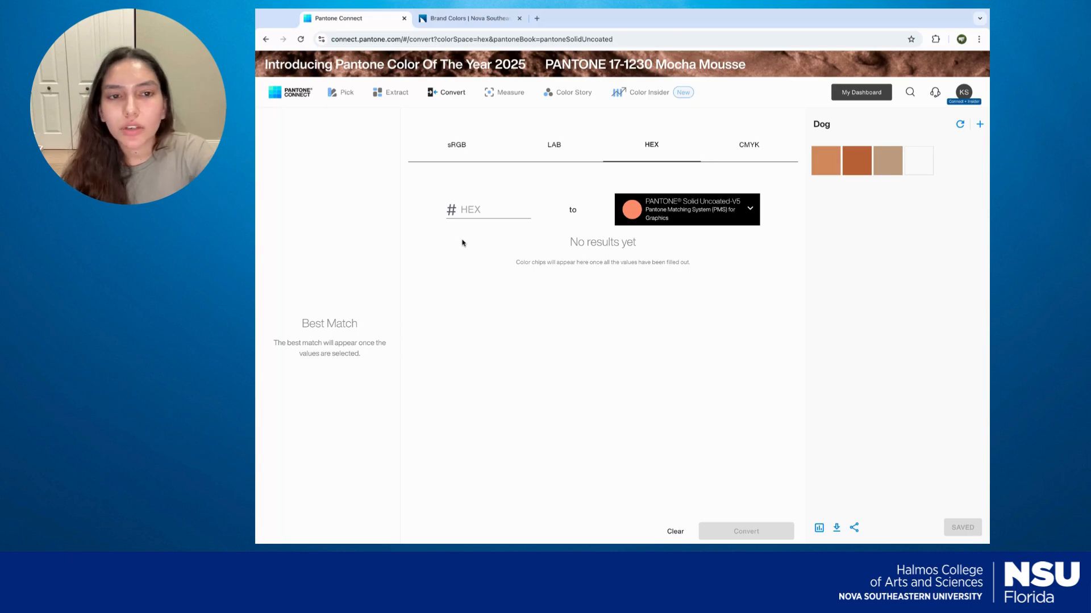
pyautogui.click(471, 211)
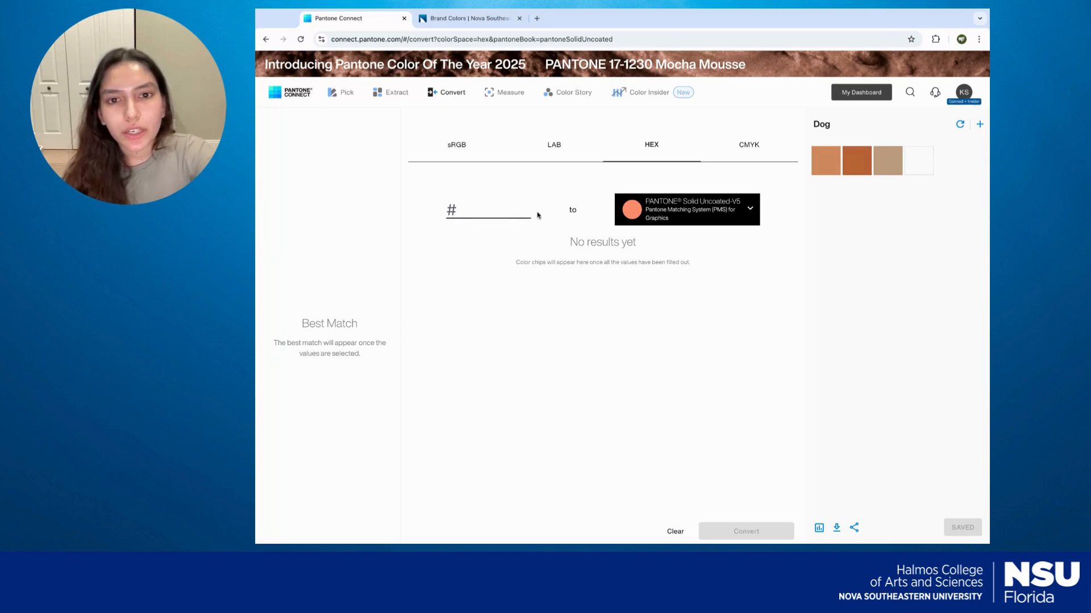
pyautogui.write('FD4C00')
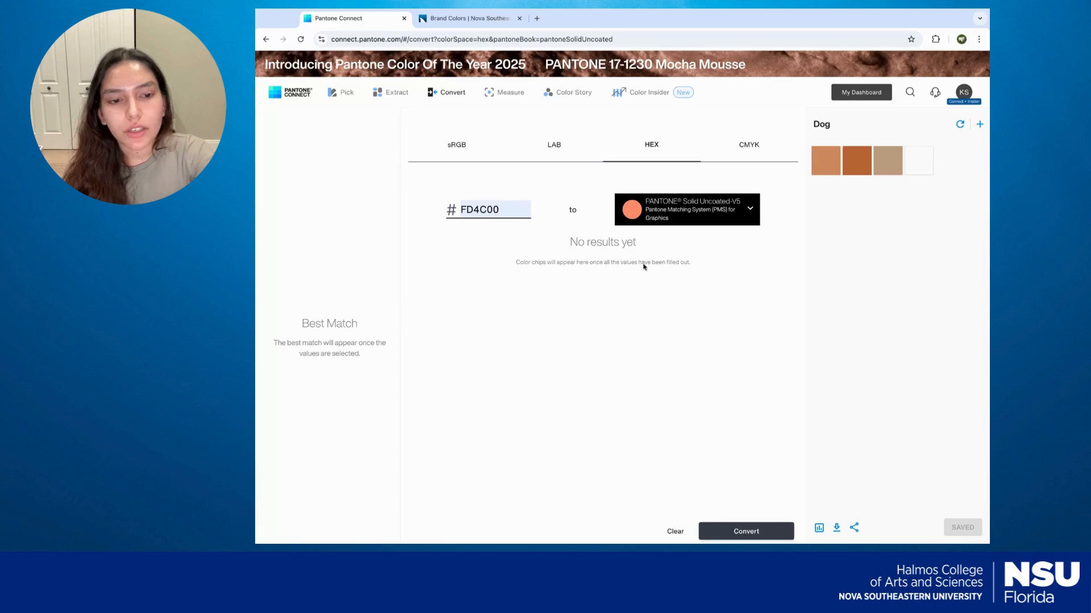
pyautogui.click(473, 18)
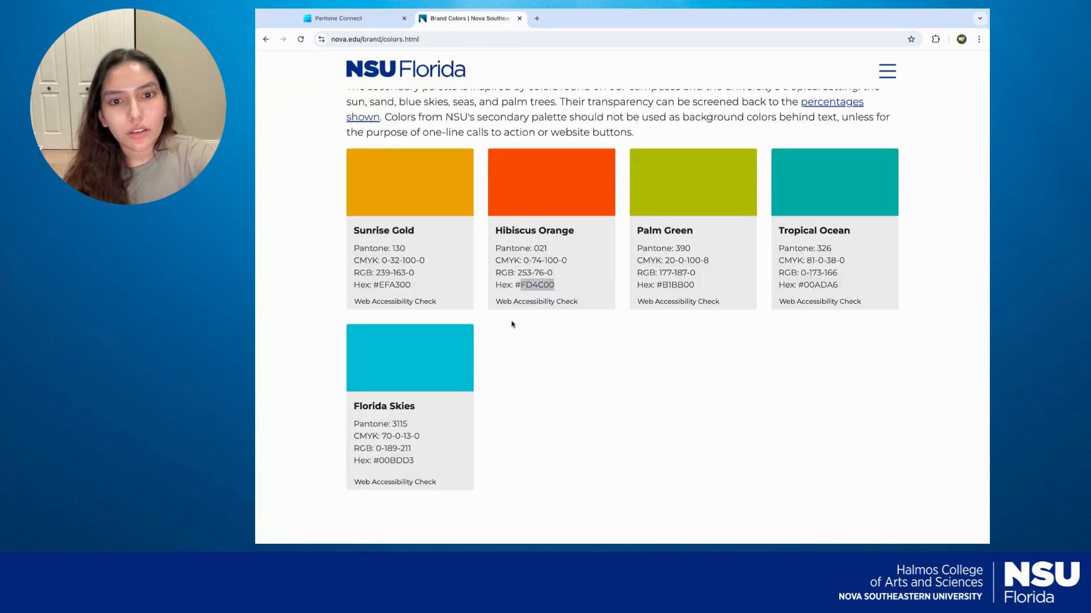
pyautogui.scroll(1, 532, 285)
pyautogui.click(341, 19)
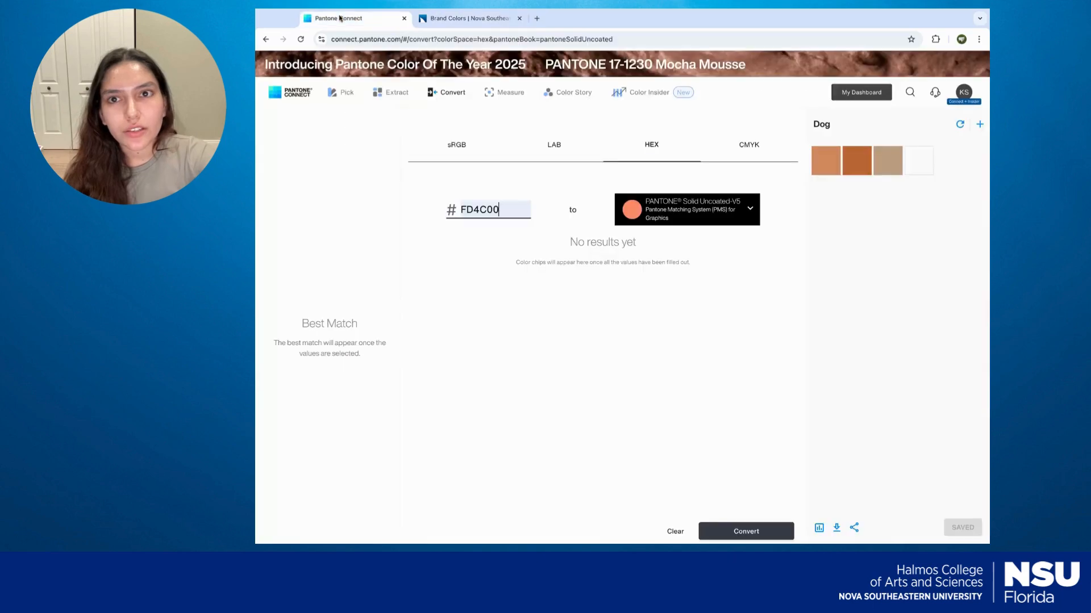
pyautogui.click(742, 531)
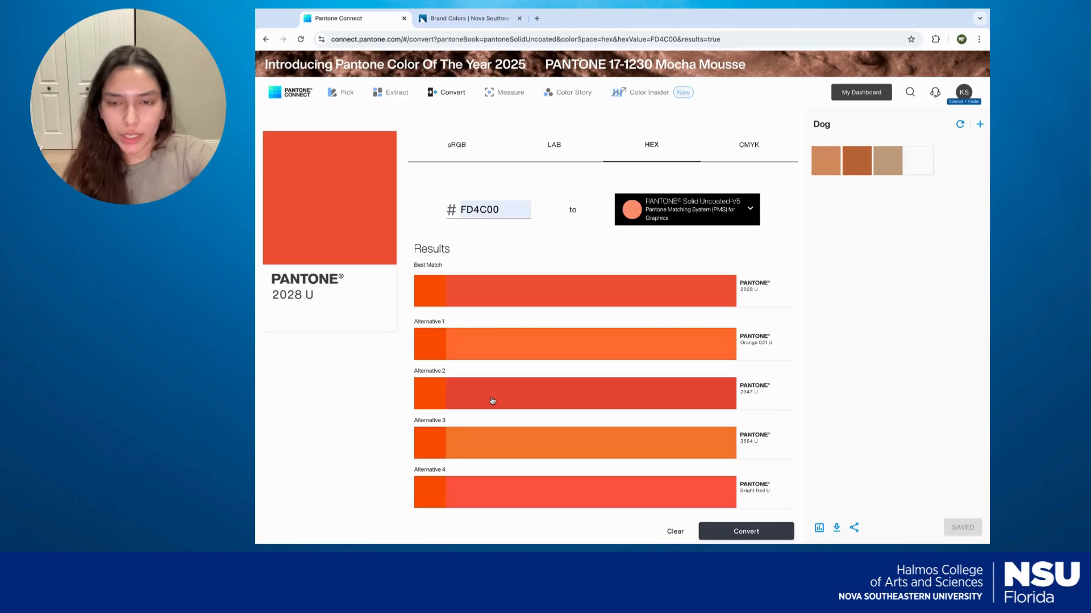
# Compare the best match and alternatives from the conversion with the Hibiscus Orange swatch on the NSU Brand Colors page.
pyautogui.click(493, 21)
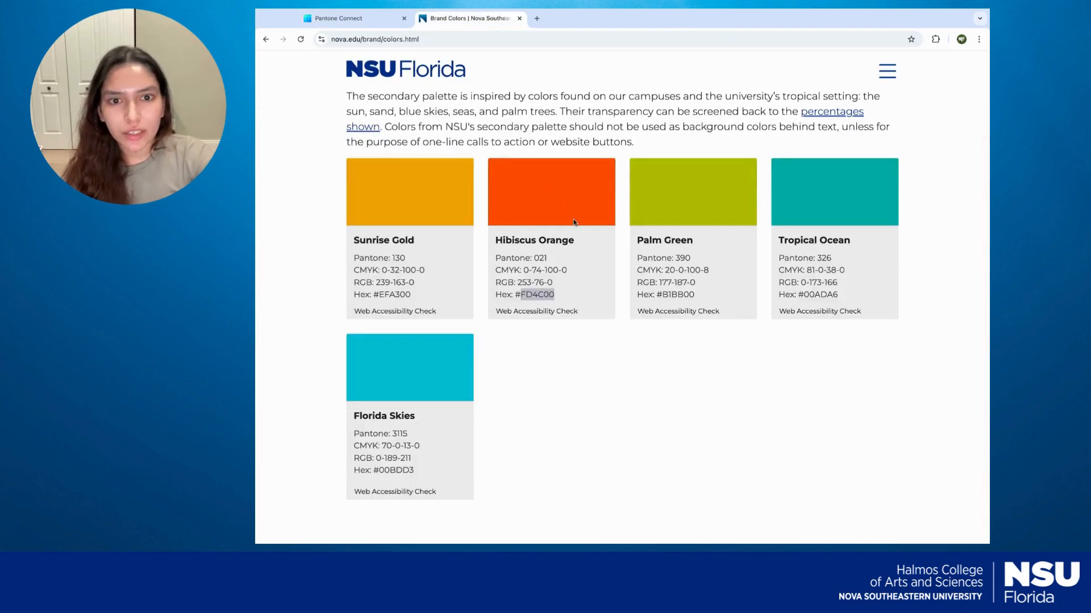
pyautogui.click(497, 165)
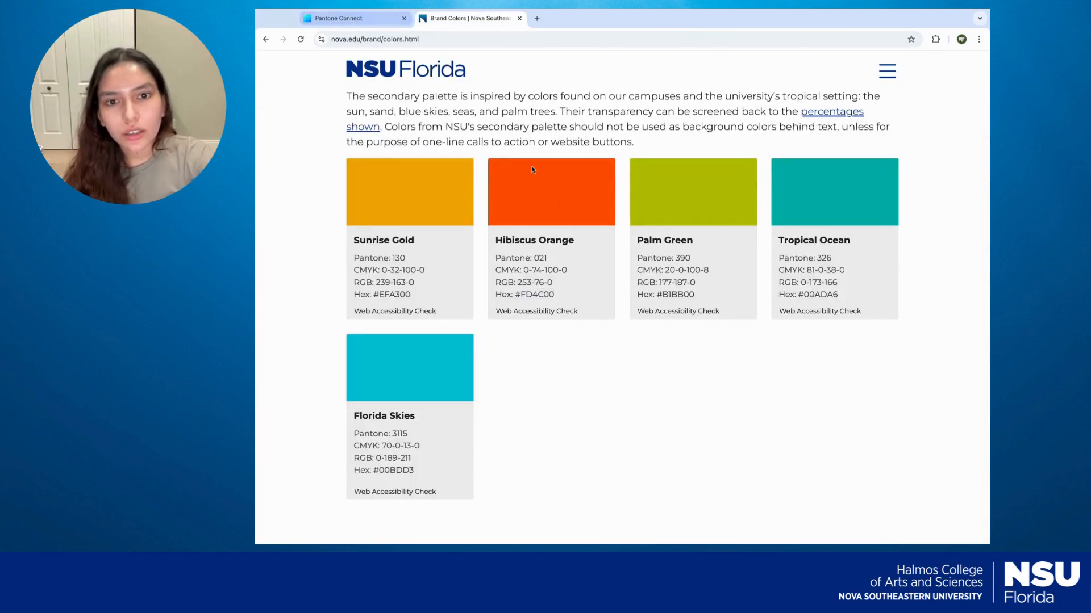
pyautogui.scroll(-1, 534, 250)
pyautogui.click(311, 24)
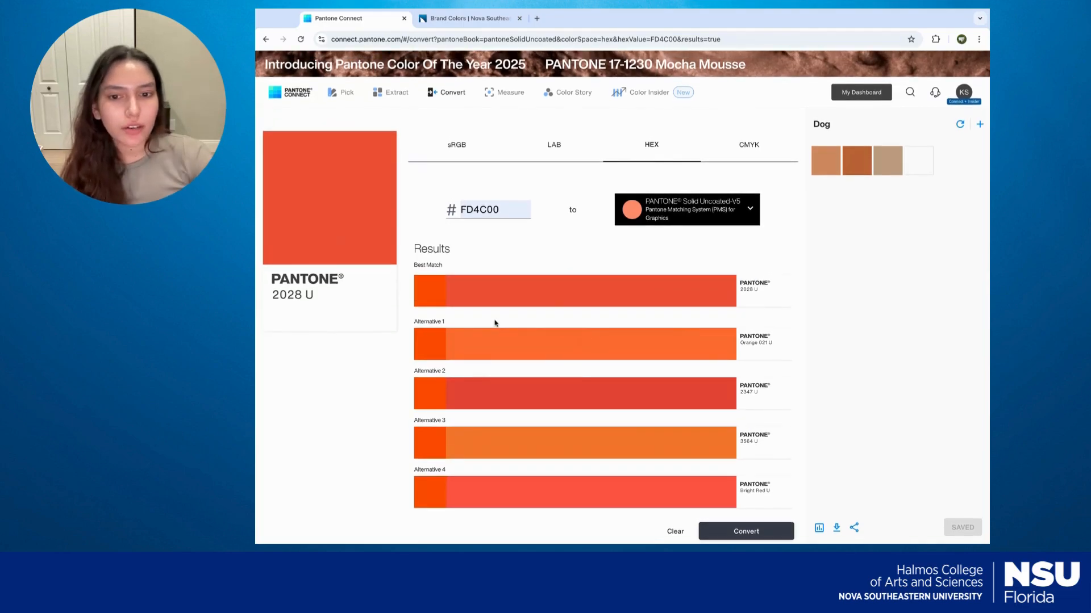
pyautogui.click(437, 299)
pyautogui.click(512, 288)
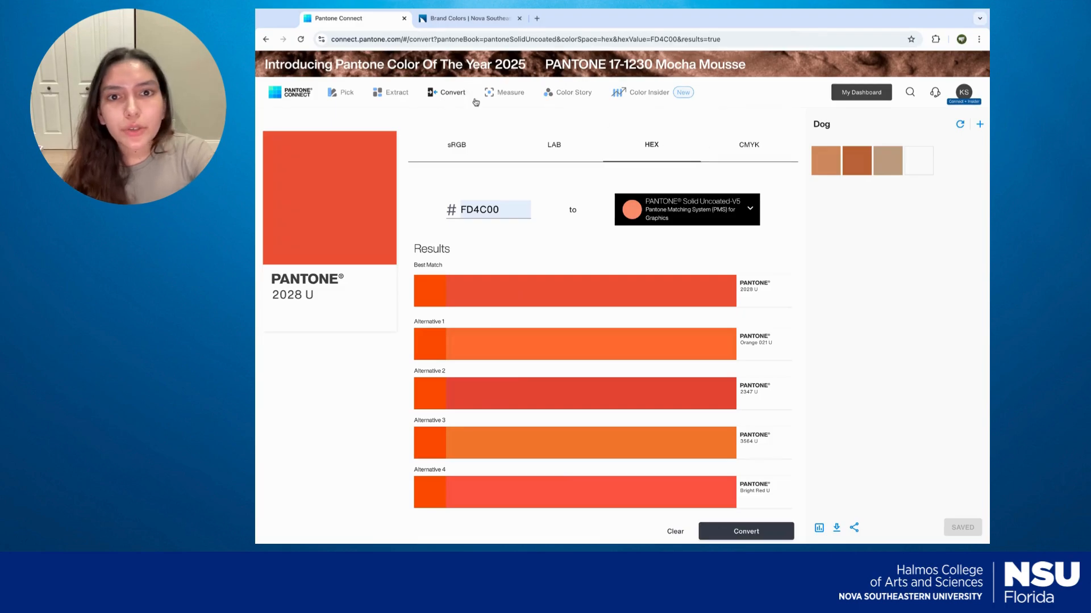
# View the Measure instructions and start a Color Story with the "3 Images: Wide on Top" template.
pyautogui.click(518, 95)
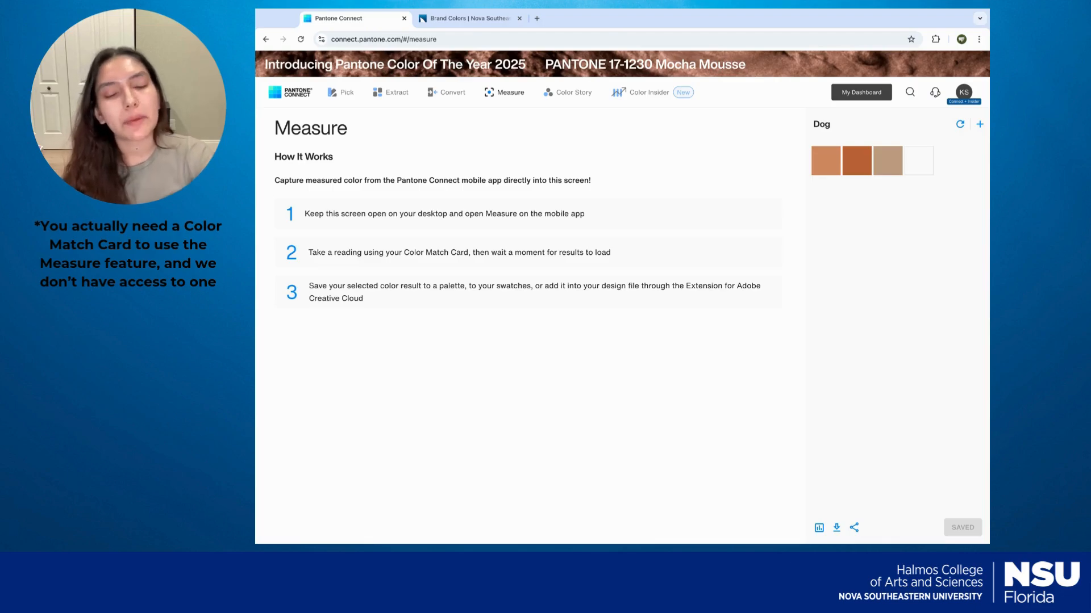
pyautogui.click(549, 93)
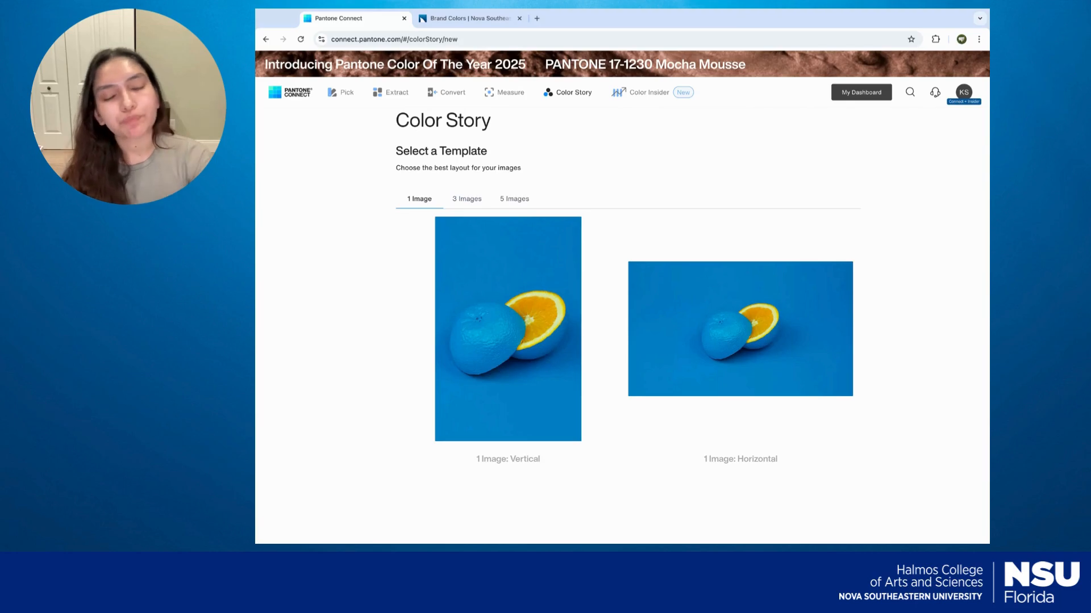
pyautogui.click(467, 199)
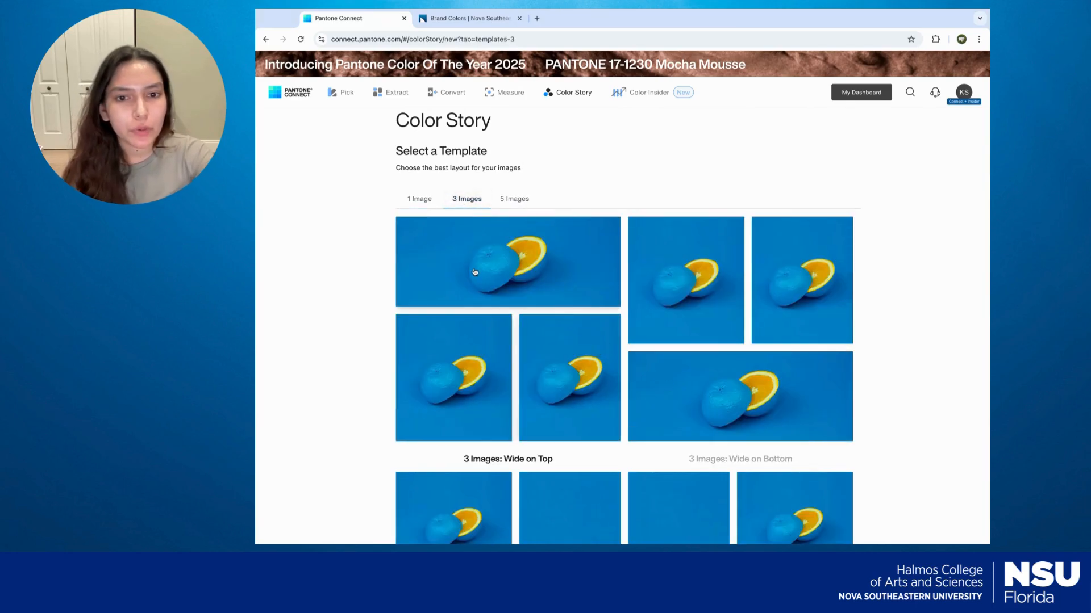
pyautogui.click(558, 282)
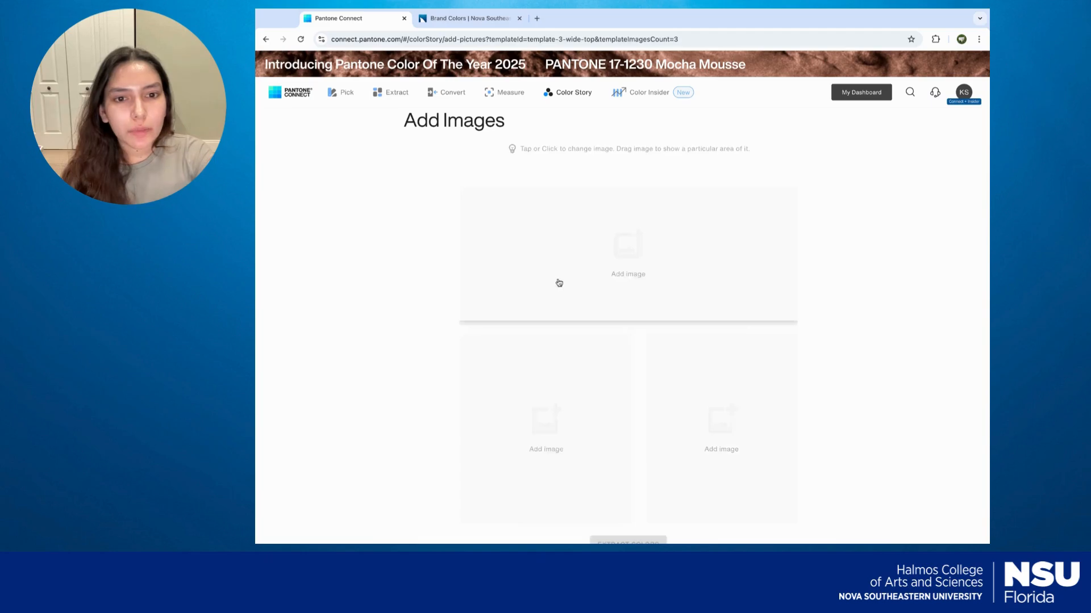
# Search Adobe Stock for "Barbie" and place the pink dollhouse image in the template's wide upper slot.
pyautogui.click(646, 275)
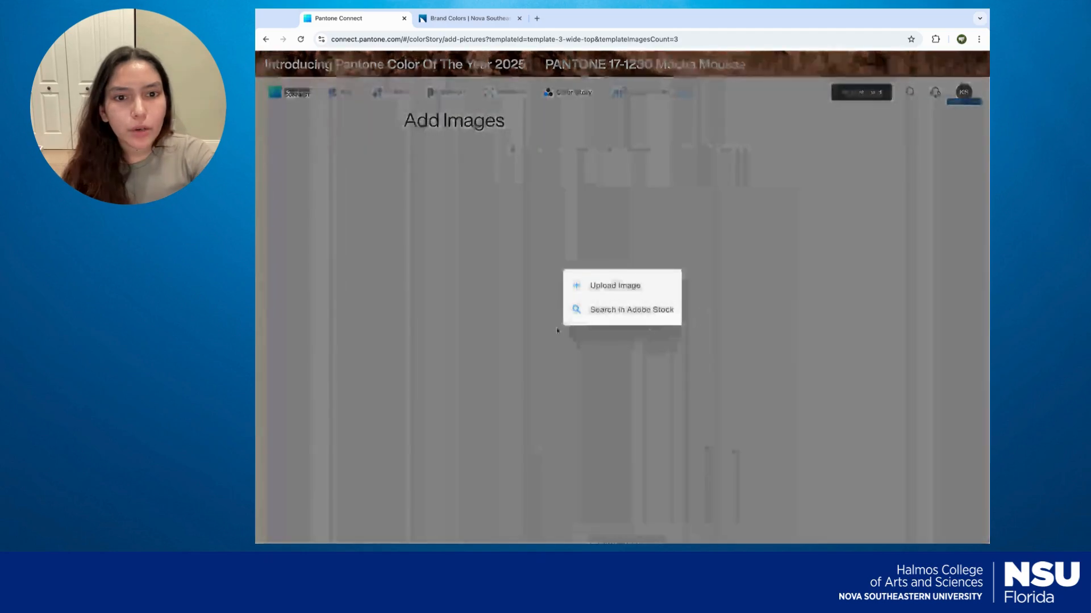
pyautogui.click(630, 311)
pyautogui.click(402, 220)
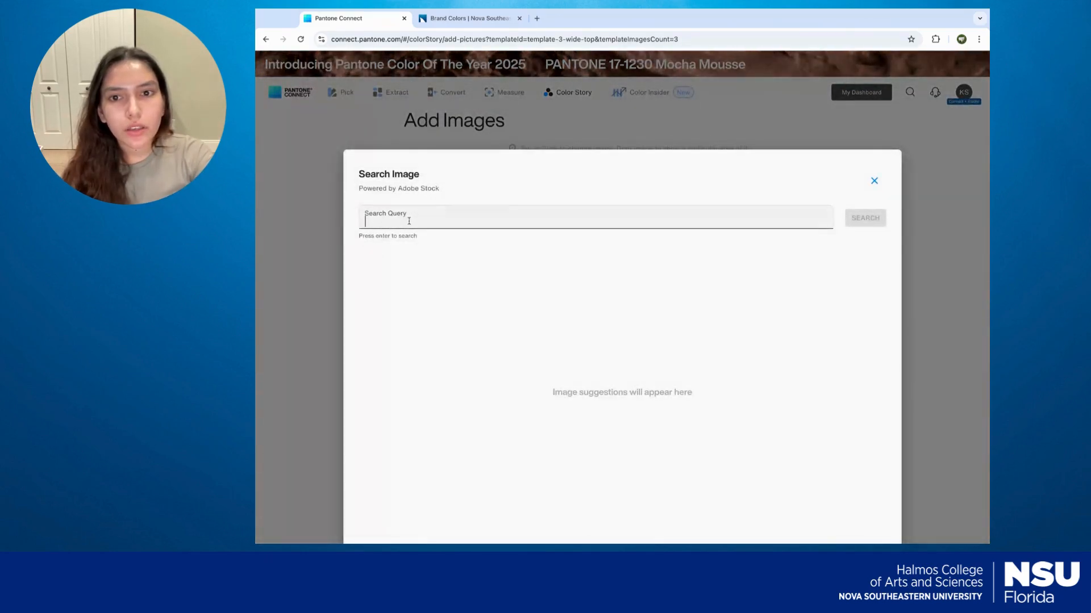
pyautogui.write('Ba')
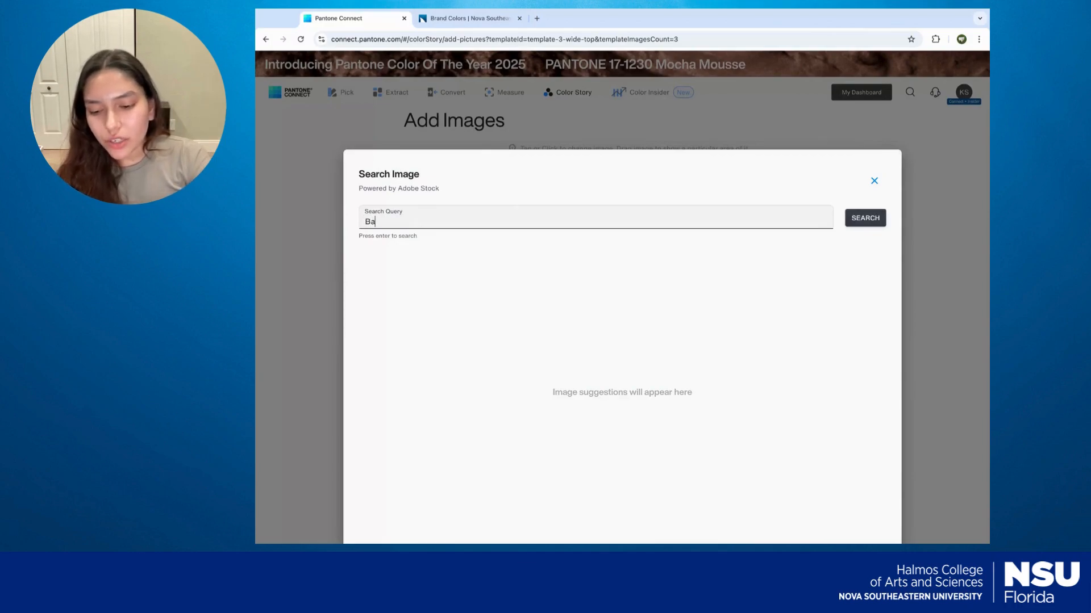
pyautogui.write('ri')
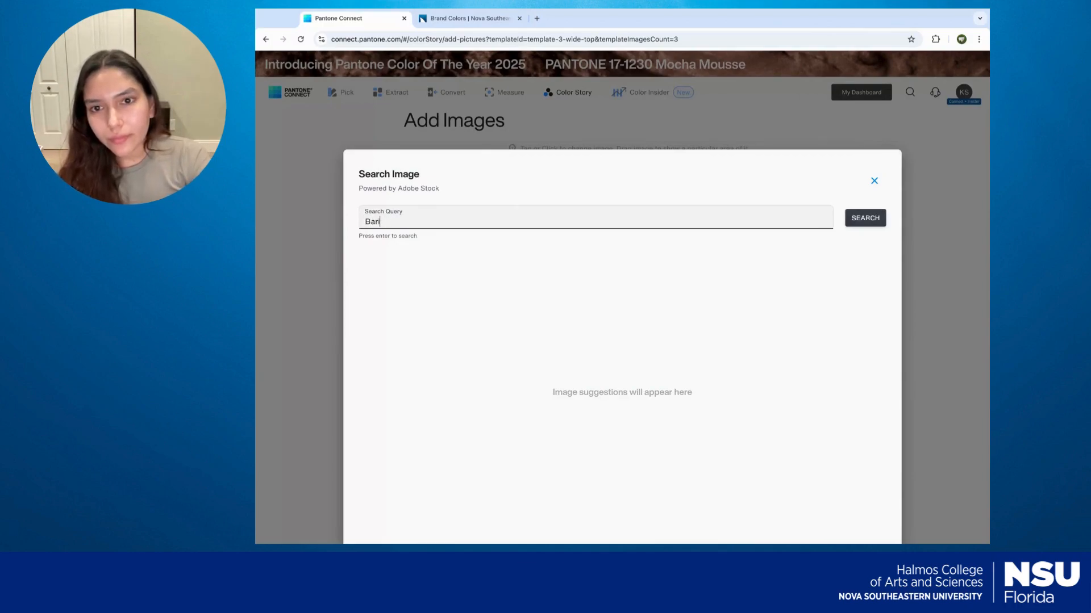
pyautogui.write('bebie')
pyautogui.press('Return')
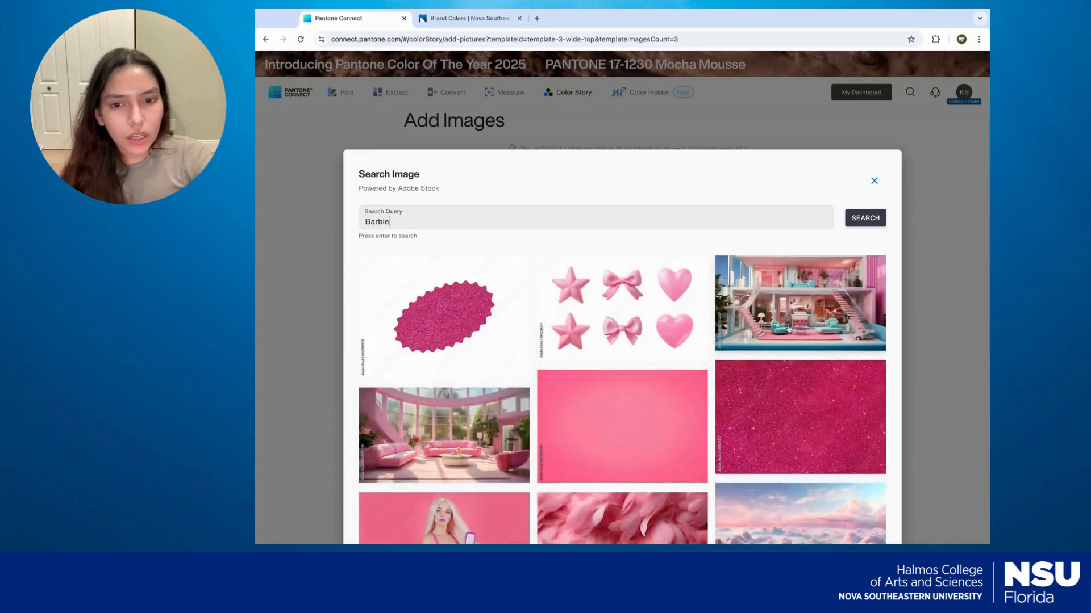
pyautogui.click(784, 330)
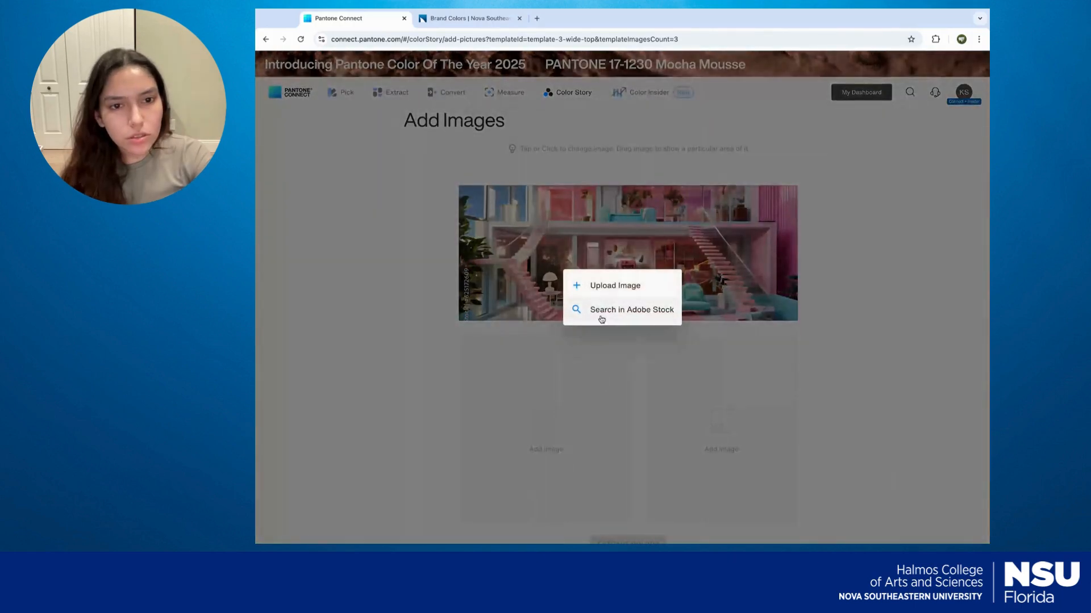
# Fill the two lower slots with Adobe Stock images of the blonde woman lowering her sunglasses and the pink doll accessories.
pyautogui.click(599, 313)
pyautogui.scroll(-3, 546, 362)
pyautogui.scroll(-5, 546, 362)
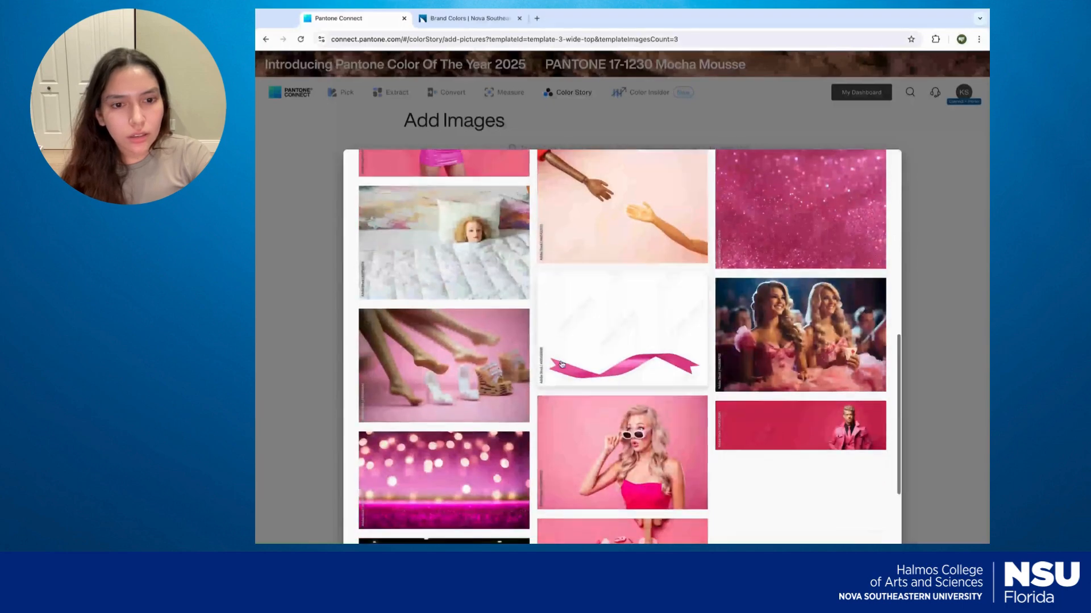
pyautogui.click(649, 430)
pyautogui.click(660, 393)
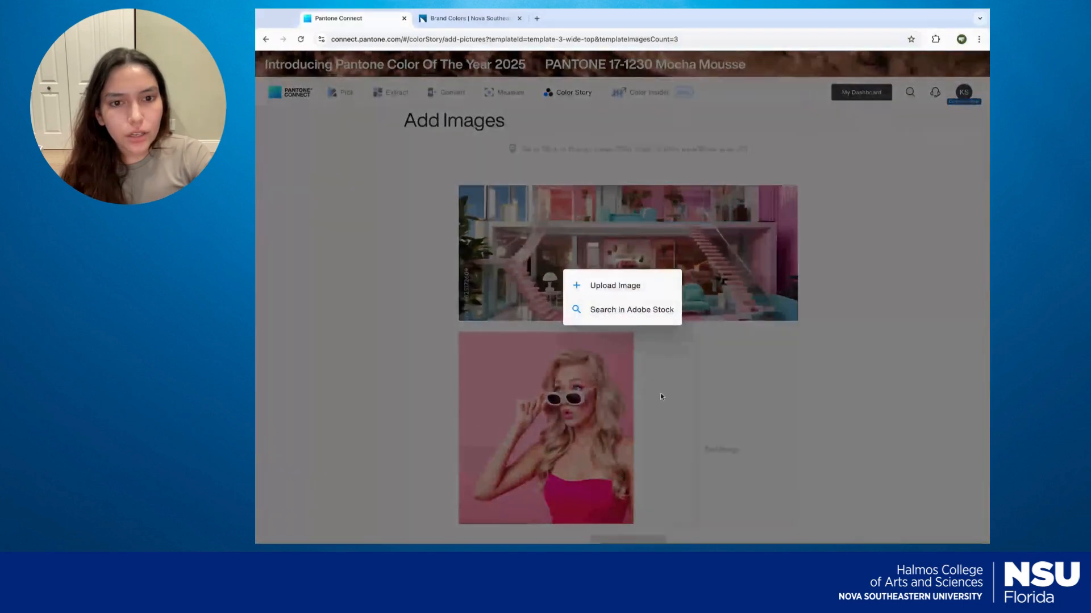
pyautogui.click(628, 311)
pyautogui.scroll(-10, 584, 356)
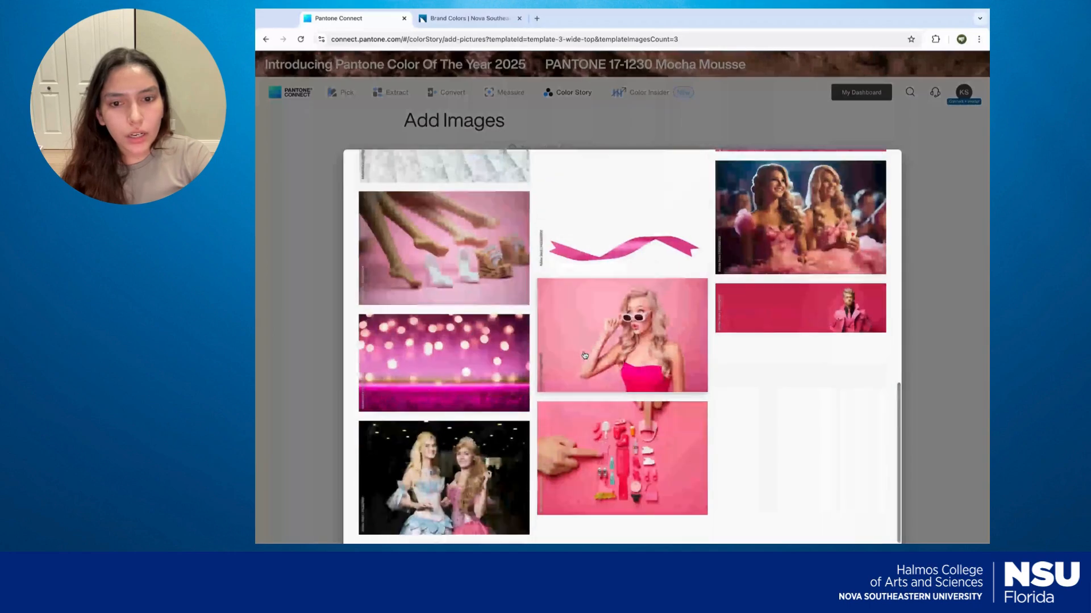
pyautogui.click(642, 461)
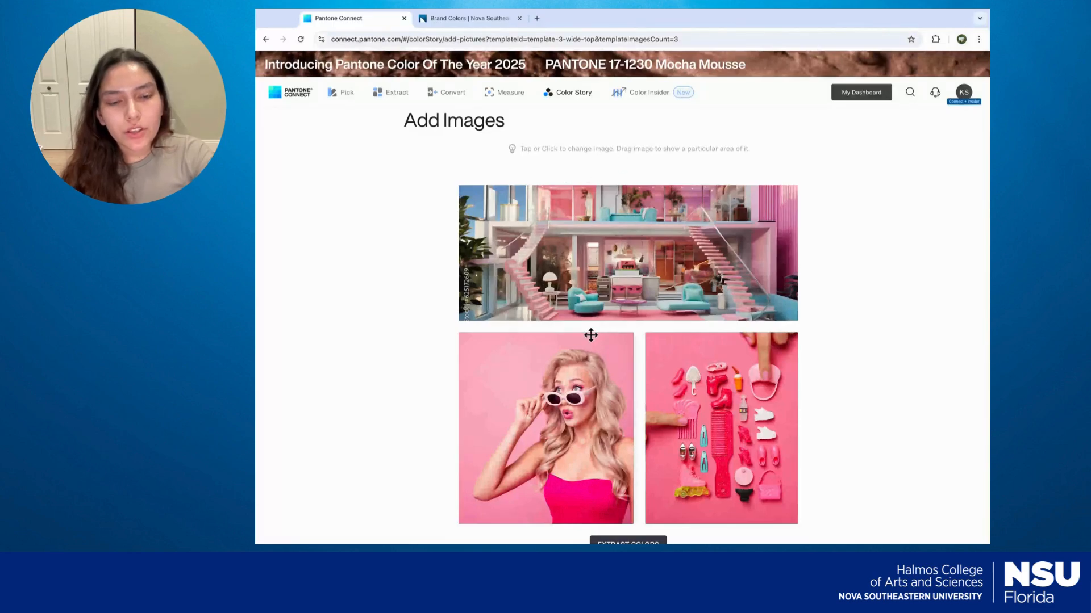
# Extract the story's colors and move the markers to the upstairs teal sofa, dark sunglasses lens, pale pink doll accessory, and grey ground below the staircase.
pyautogui.scroll(-1, 588, 334)
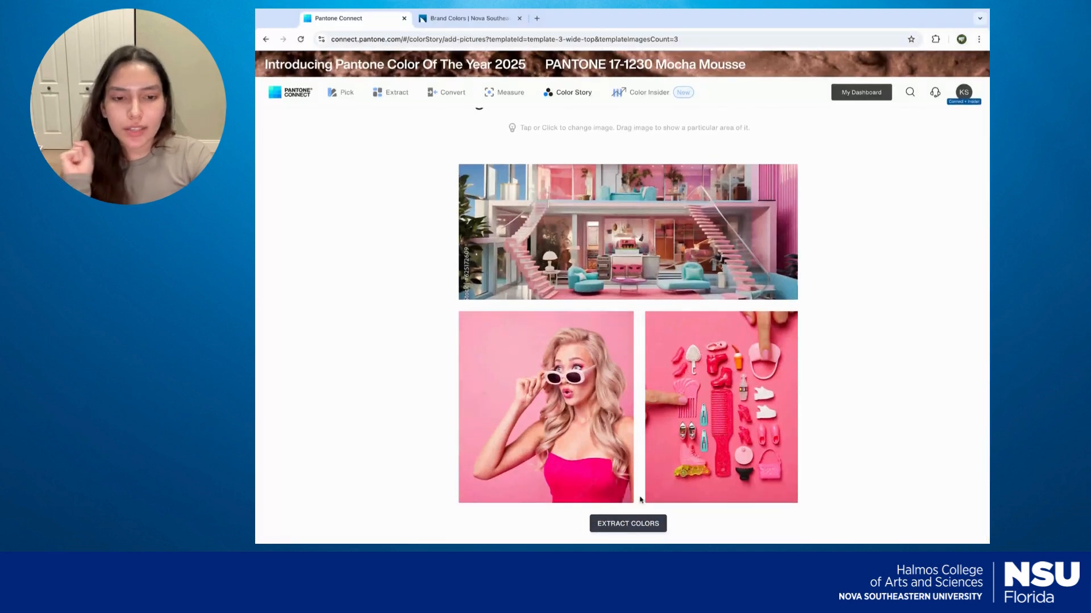
pyautogui.click(635, 523)
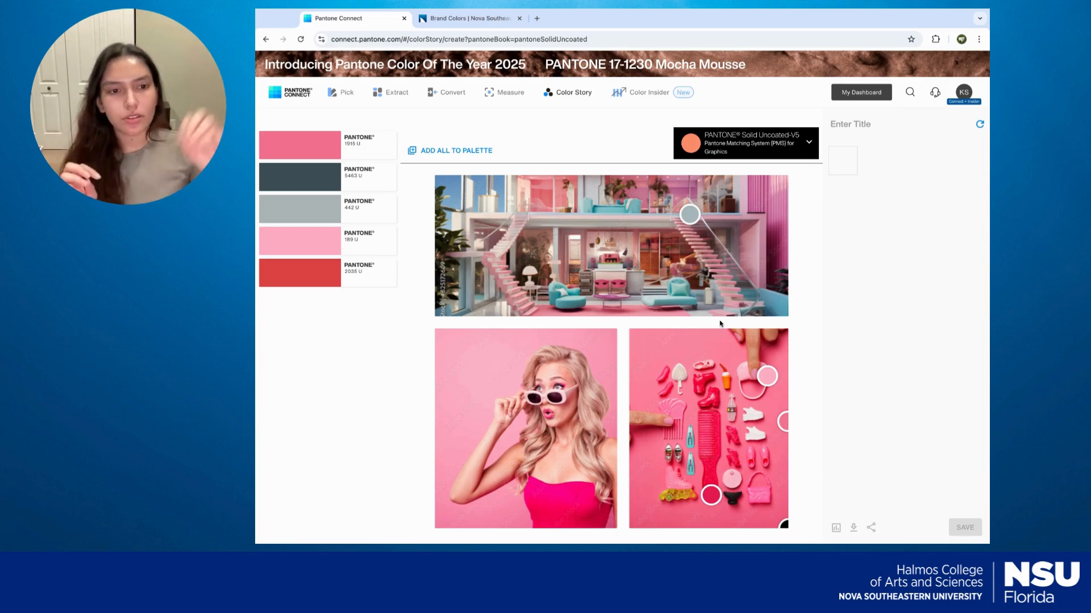
pyautogui.moveTo(691, 214); pyautogui.dragTo(635, 205)
pyautogui.moveTo(768, 377)
pyautogui.mouseDown()
pyautogui.moveTo(557, 385)
pyautogui.moveTo(555, 398)
pyautogui.mouseUp()
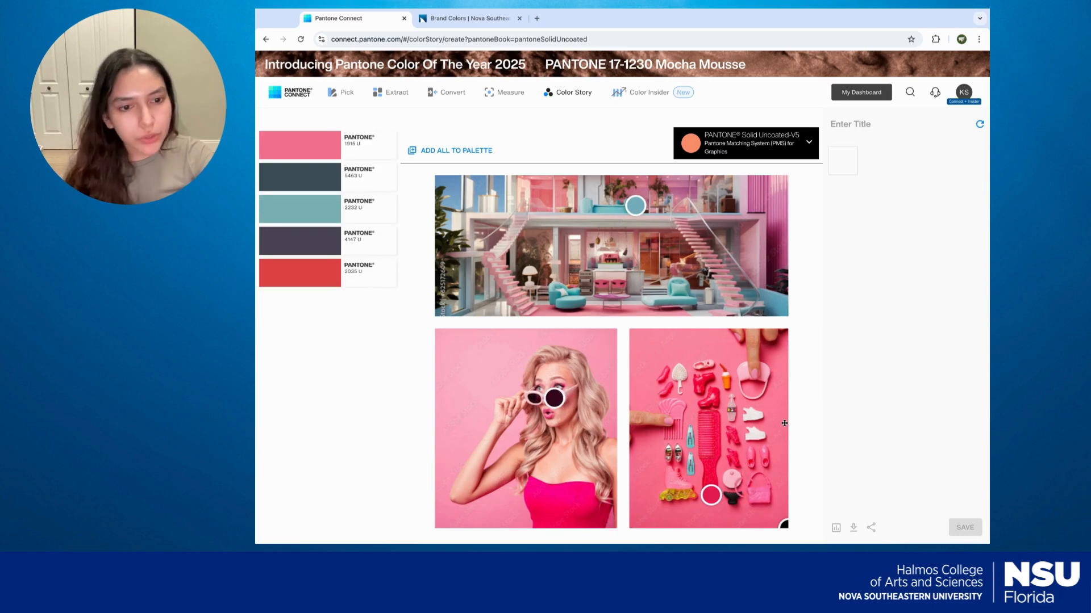
pyautogui.moveTo(784, 423); pyautogui.dragTo(733, 481)
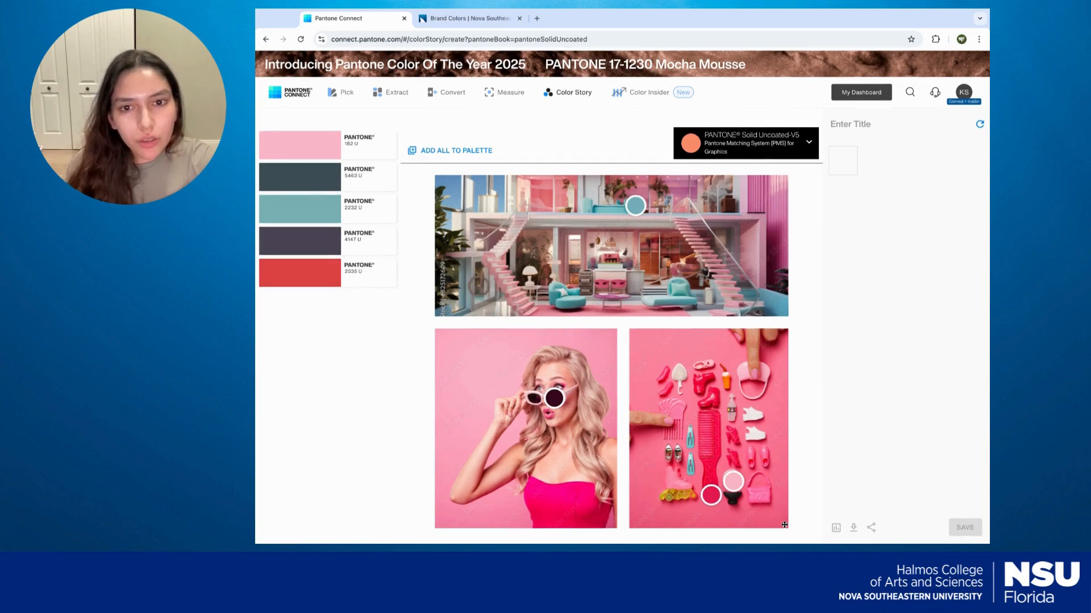
pyautogui.moveTo(478, 285); pyautogui.dragTo(495, 311)
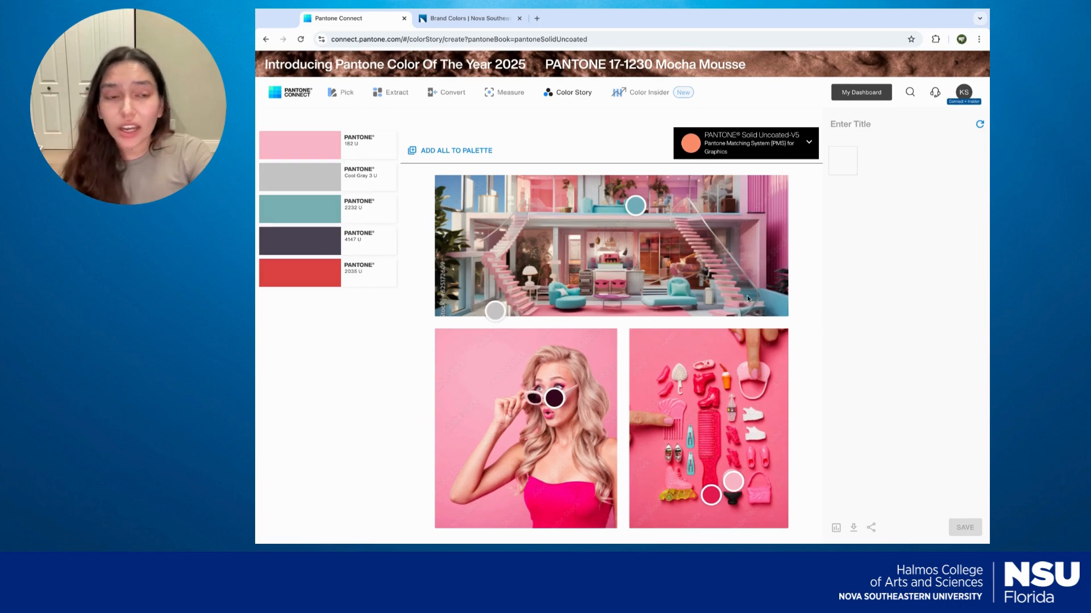
# Add all five extracted colors to the palette, title it "Barbie Project 2", and save it.
pyautogui.click(441, 151)
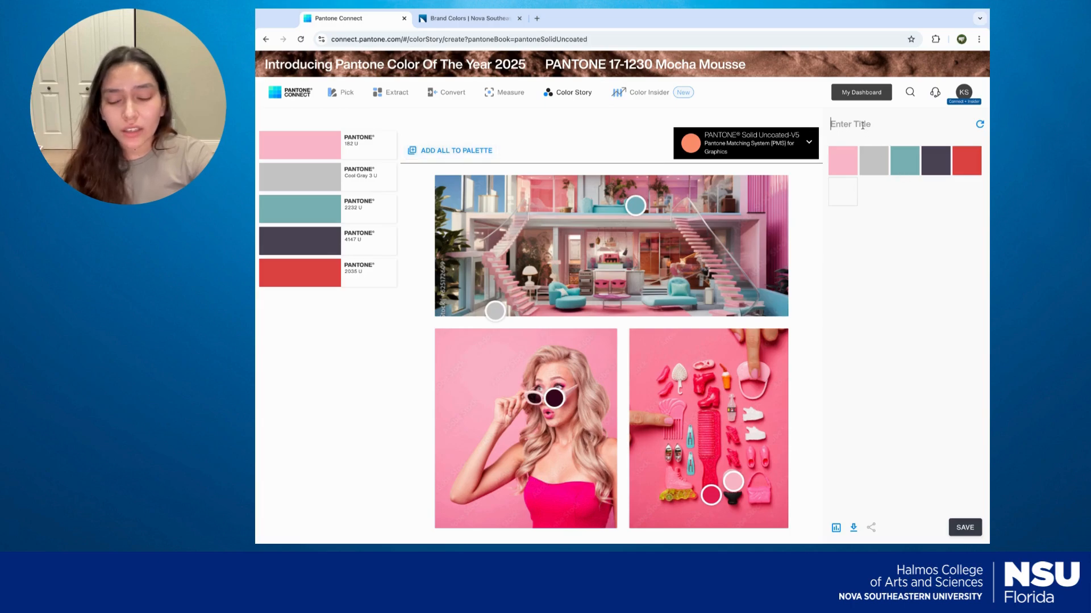
pyautogui.write('Barbie Project 2')
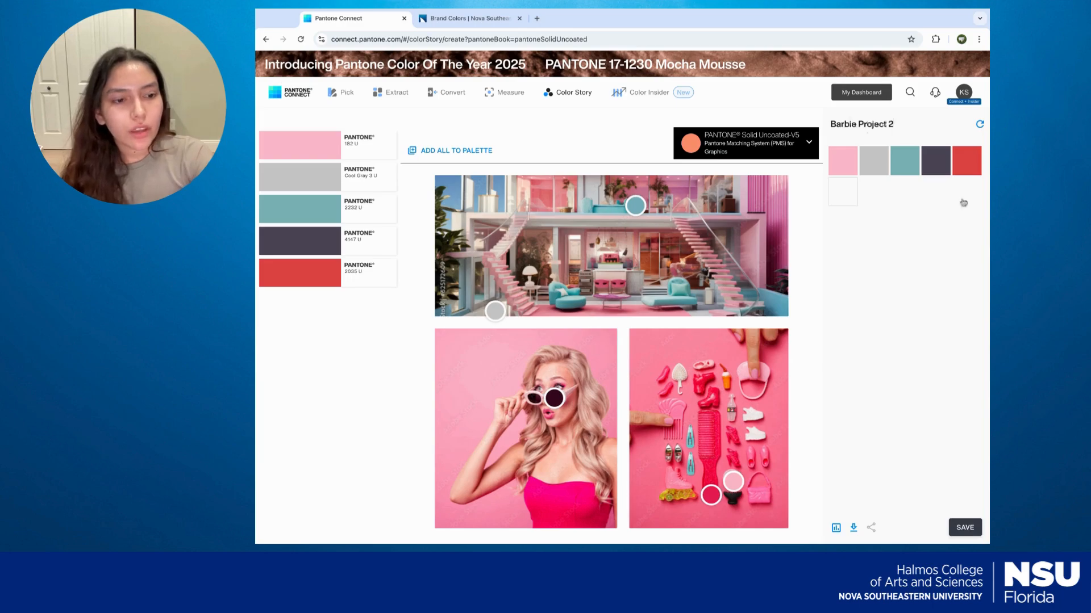
pyautogui.click(966, 520)
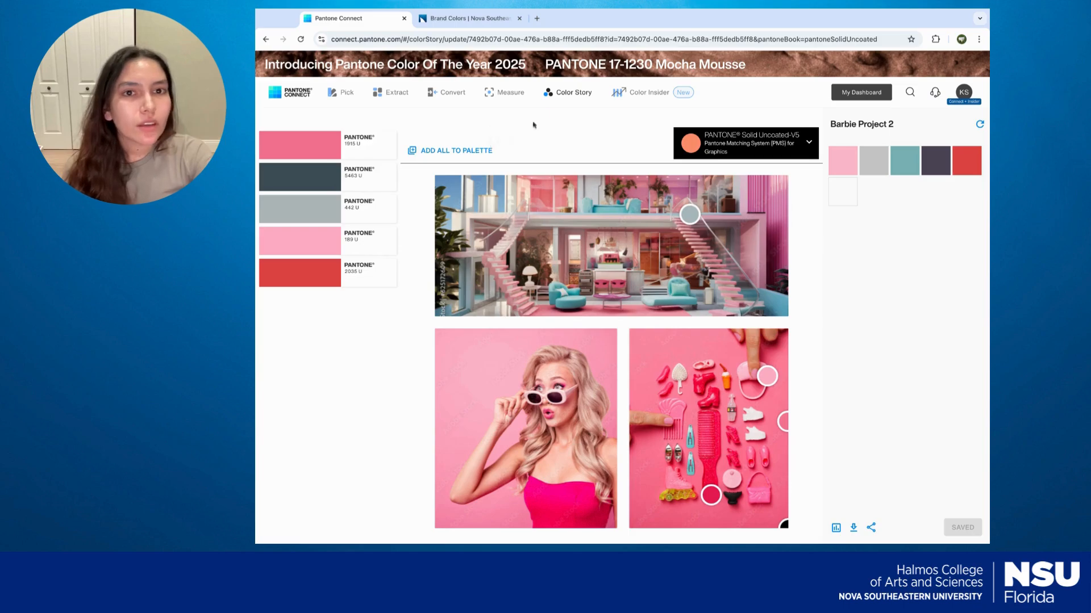
# Open Color Insider and browse the latest articles on color trends.
pyautogui.click(639, 95)
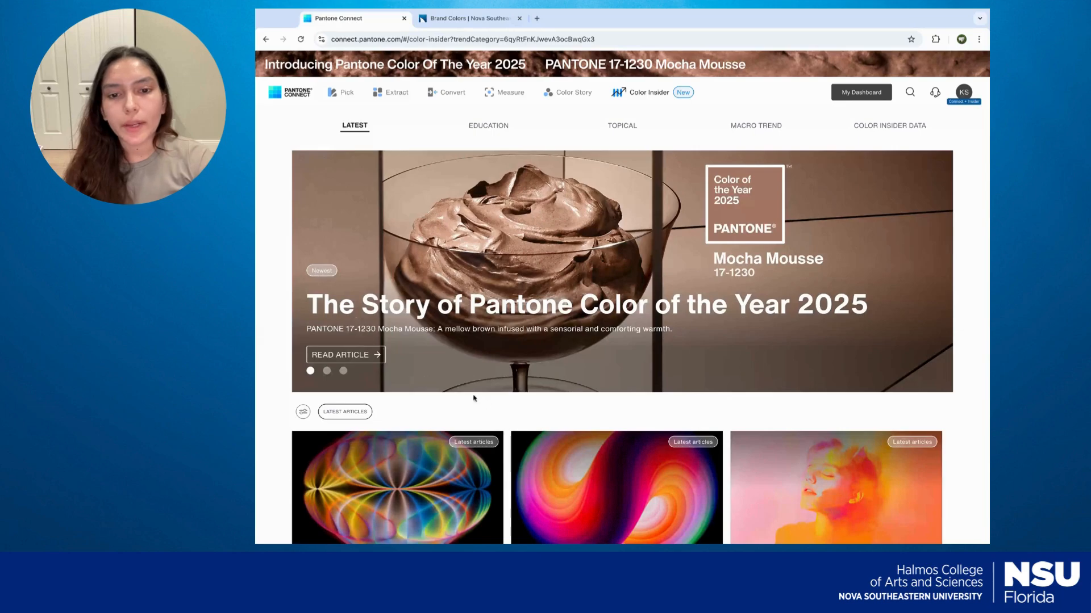
pyautogui.scroll(-5, 493, 409)
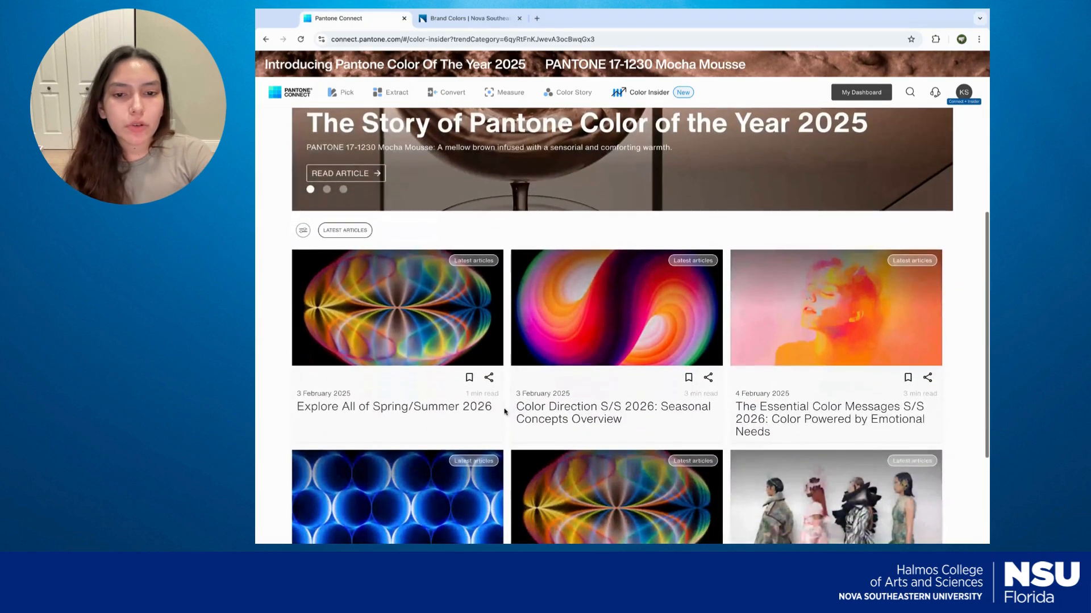
pyautogui.scroll(-1, 503, 411)
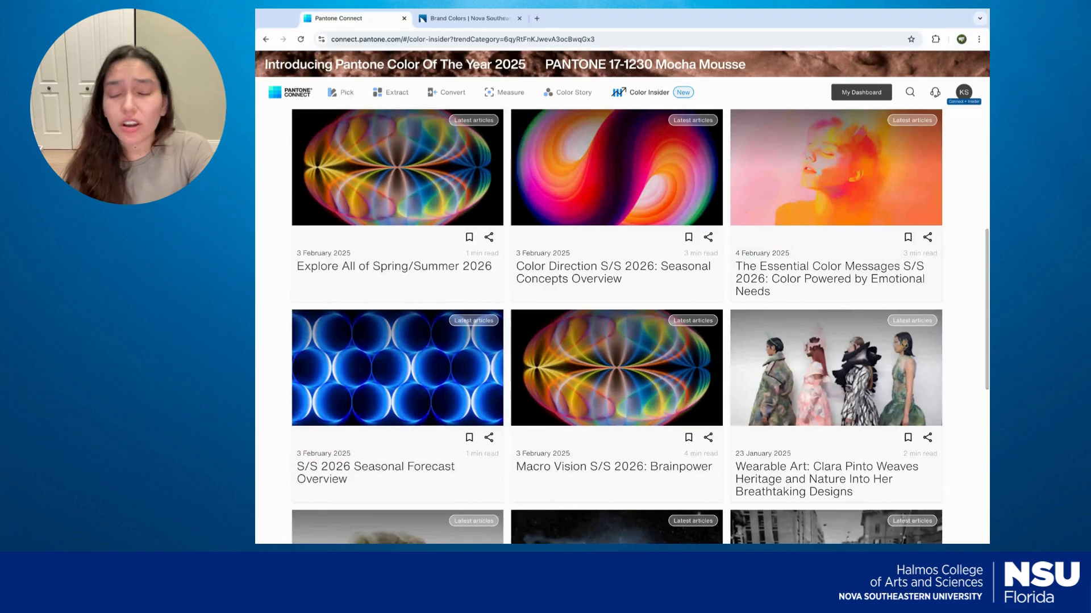
# Open the "Wearable Art" article from the latest articles and look through its text and images.
pyautogui.scroll(-1, 617, 439)
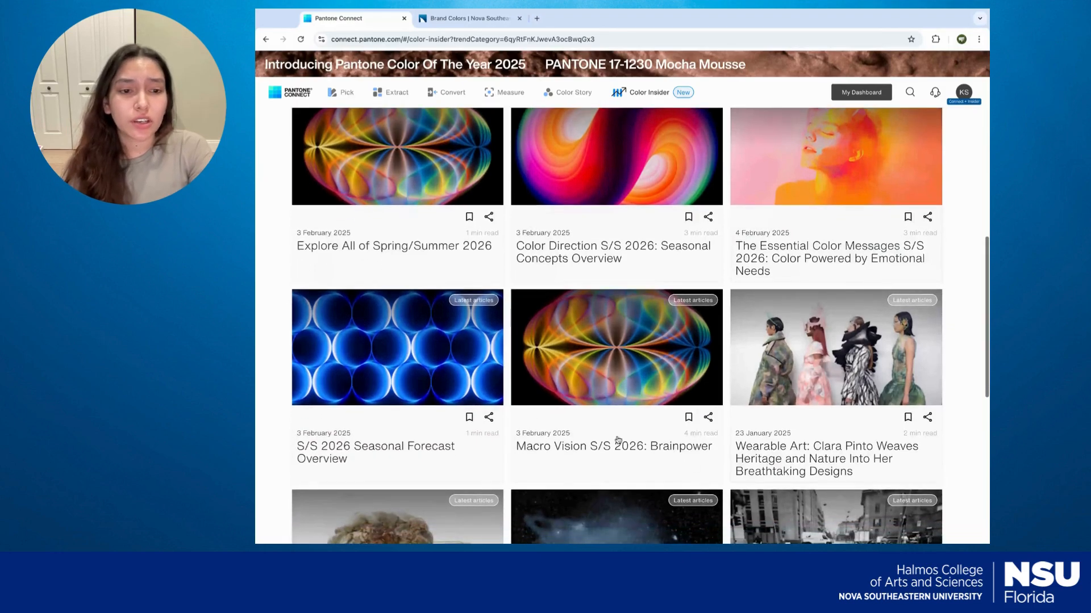
pyautogui.click(760, 464)
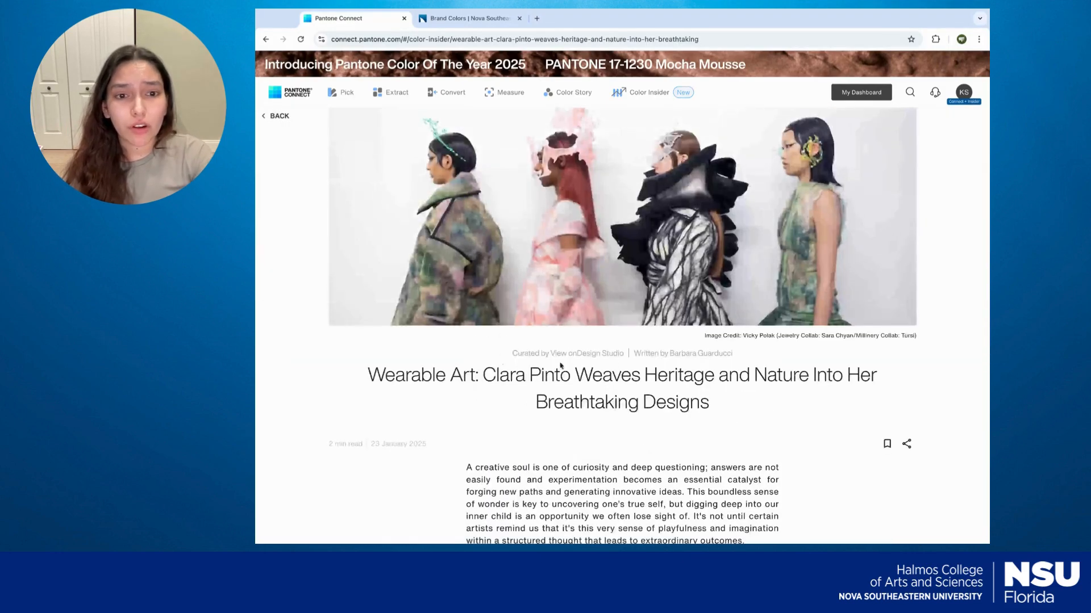
pyautogui.scroll(-8, 532, 389)
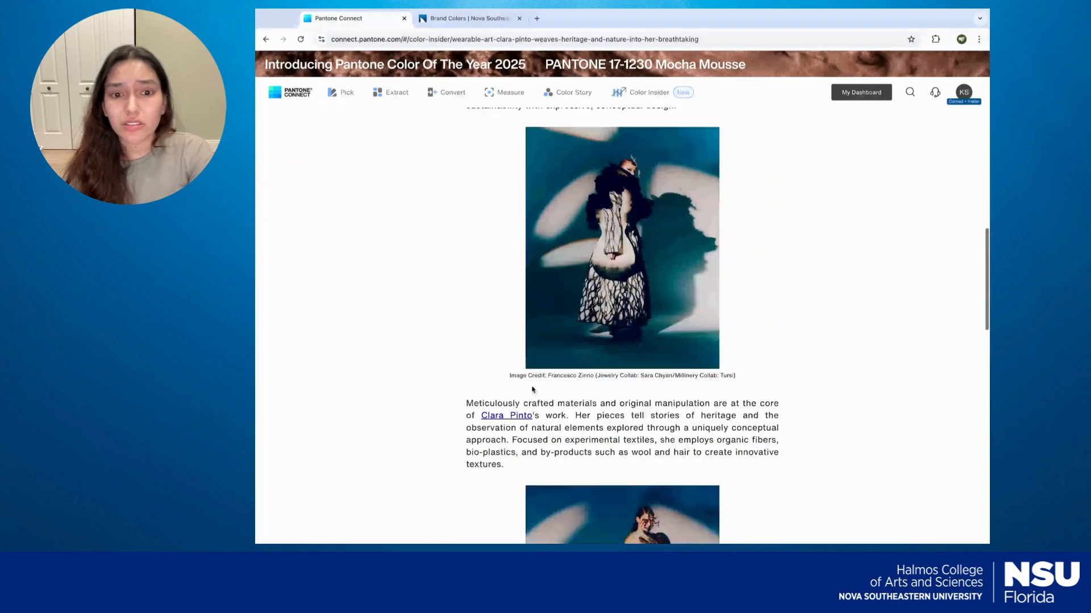
pyautogui.scroll(-10, 532, 389)
pyautogui.scroll(3, 533, 389)
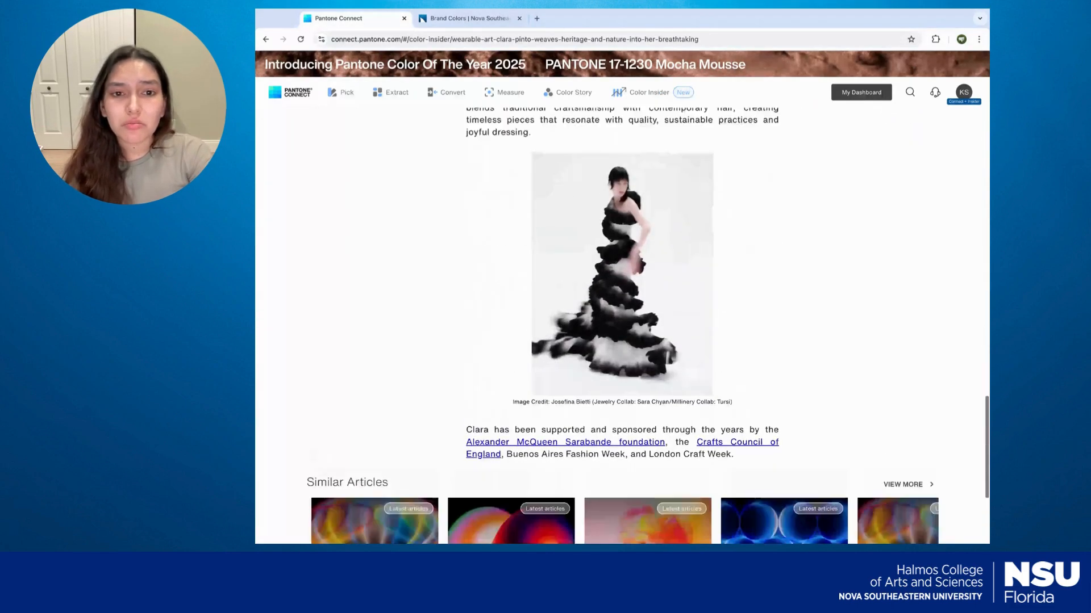
pyautogui.scroll(10, 938, 488)
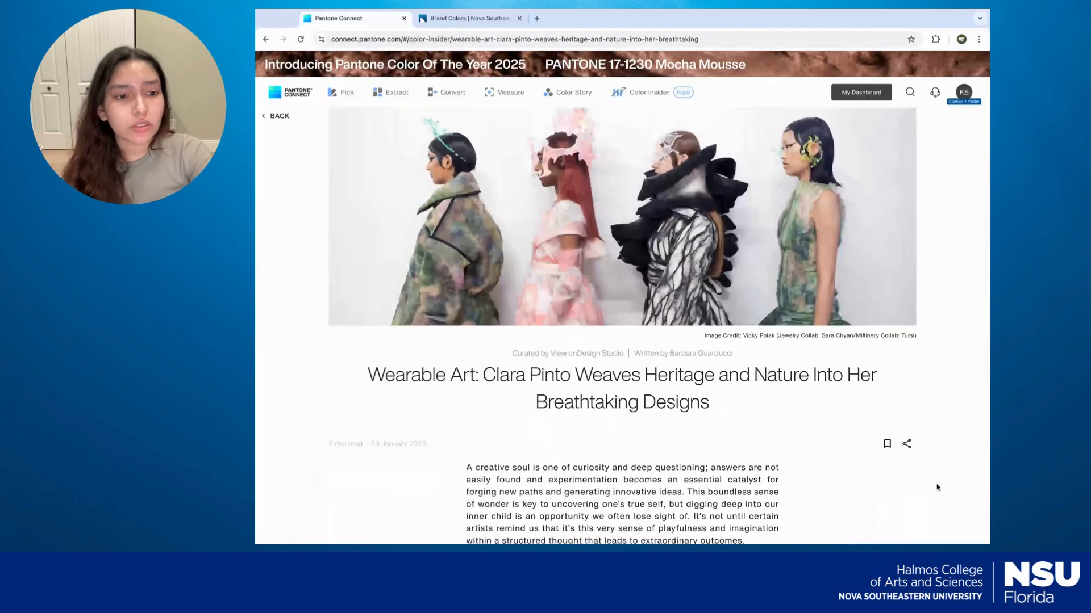
# Save the "Wearable Art" article, view its sharing options, and return to the article list.
pyautogui.click(886, 448)
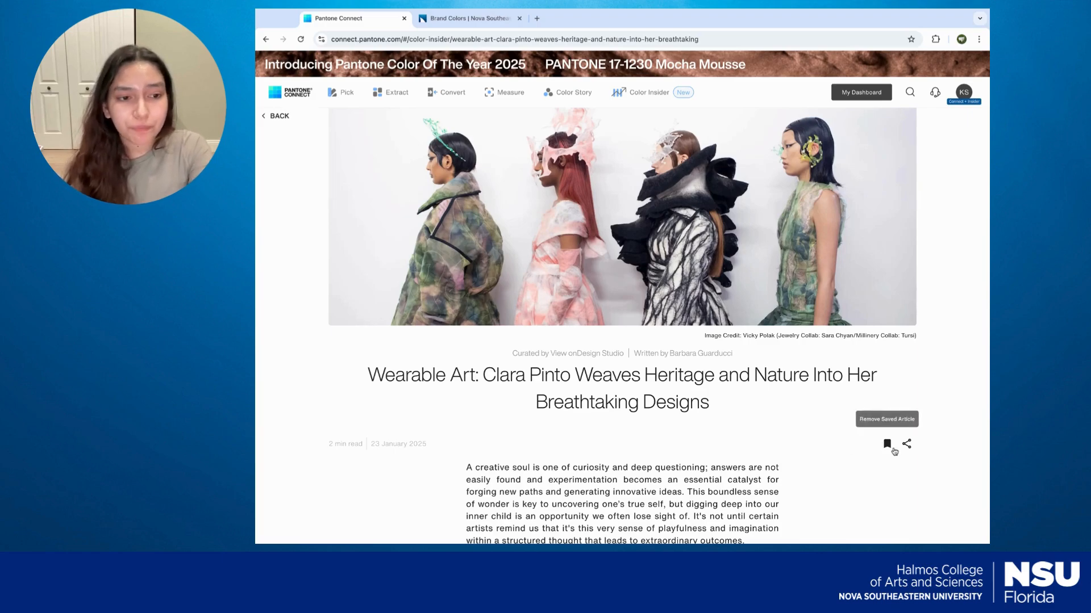
pyautogui.click(906, 444)
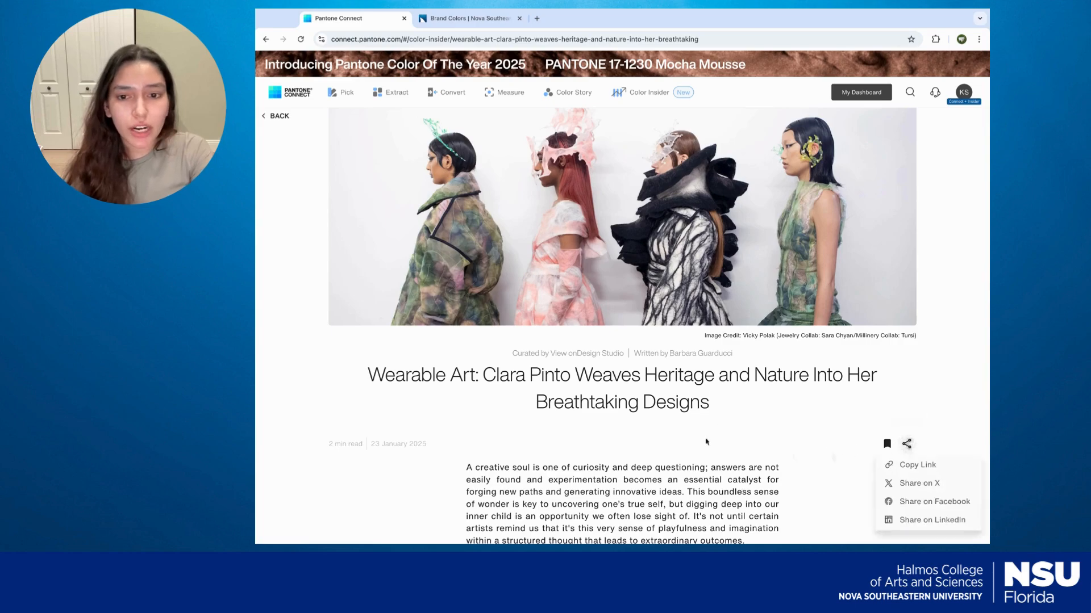
pyautogui.scroll(-1, 367, 424)
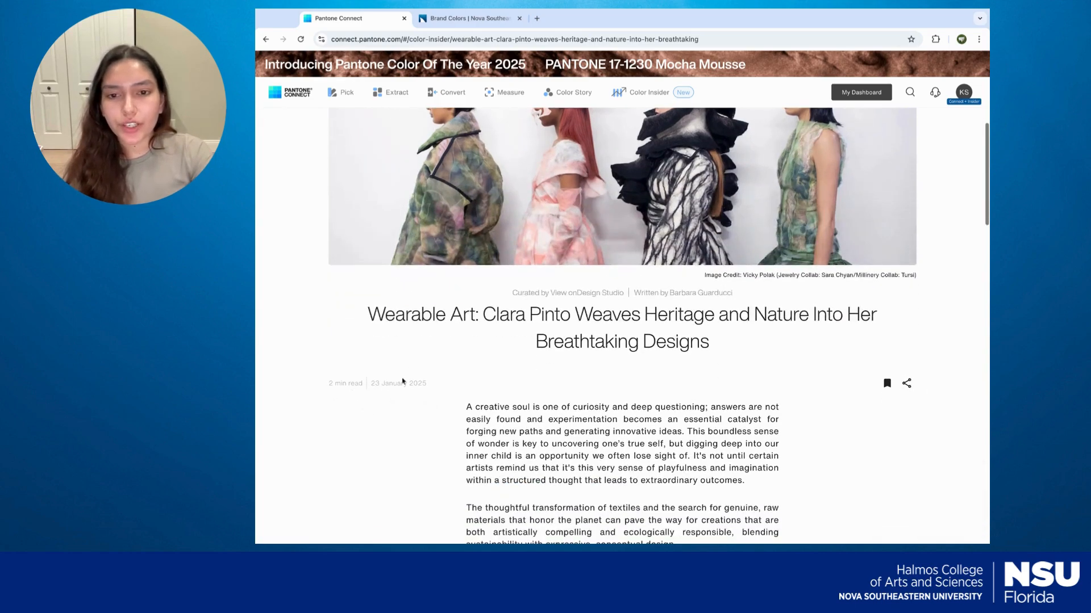
pyautogui.scroll(1, 421, 372)
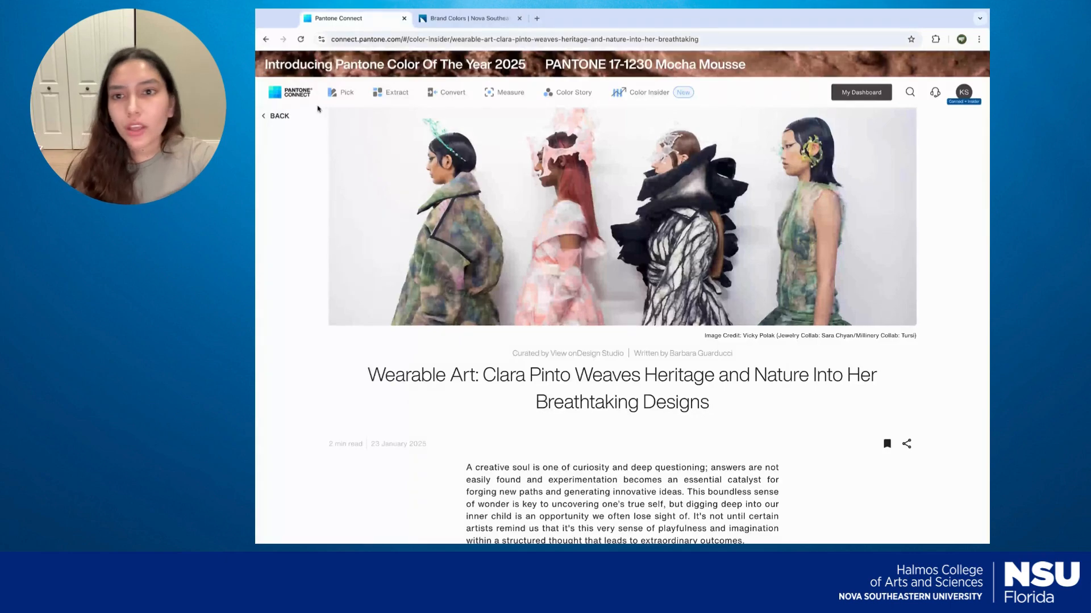
pyautogui.click(275, 116)
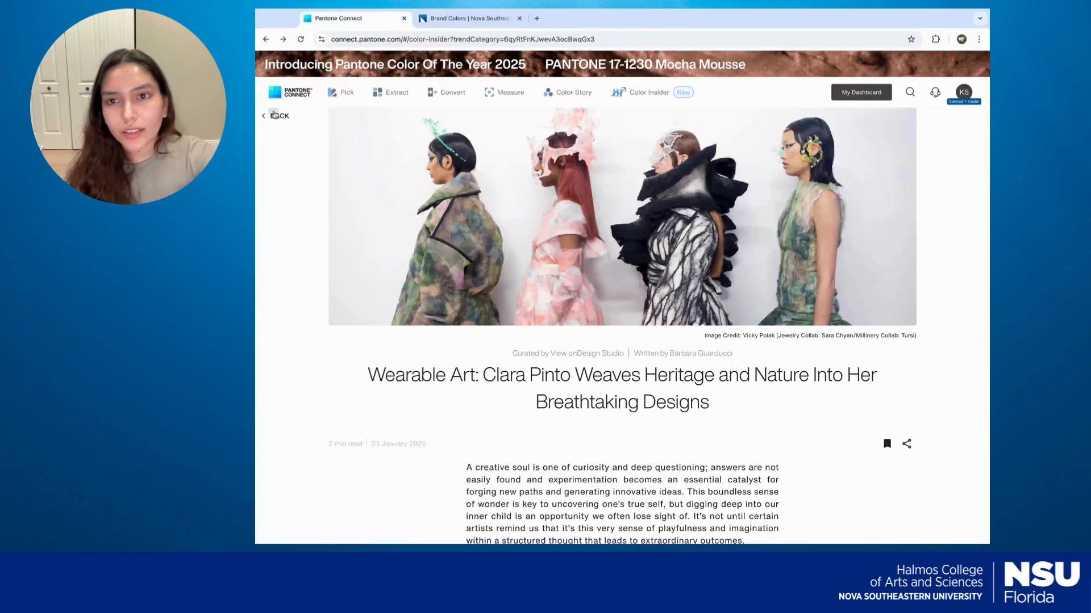
# Look over the Color Insider categories and browse the Education articles.
pyautogui.click(738, 128)
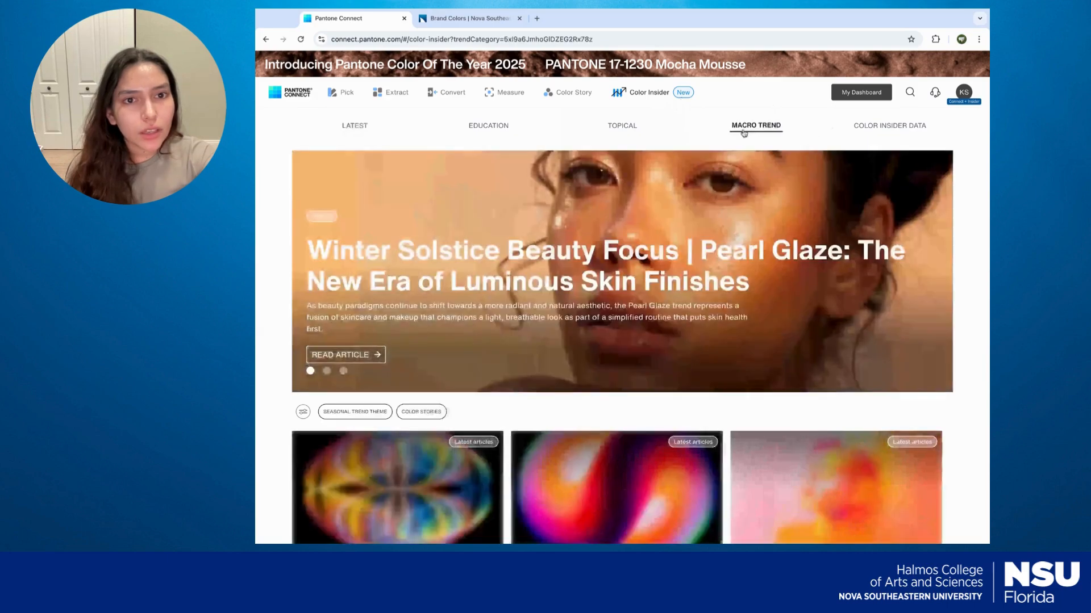
pyautogui.click(491, 134)
pyautogui.click(755, 126)
pyautogui.click(856, 125)
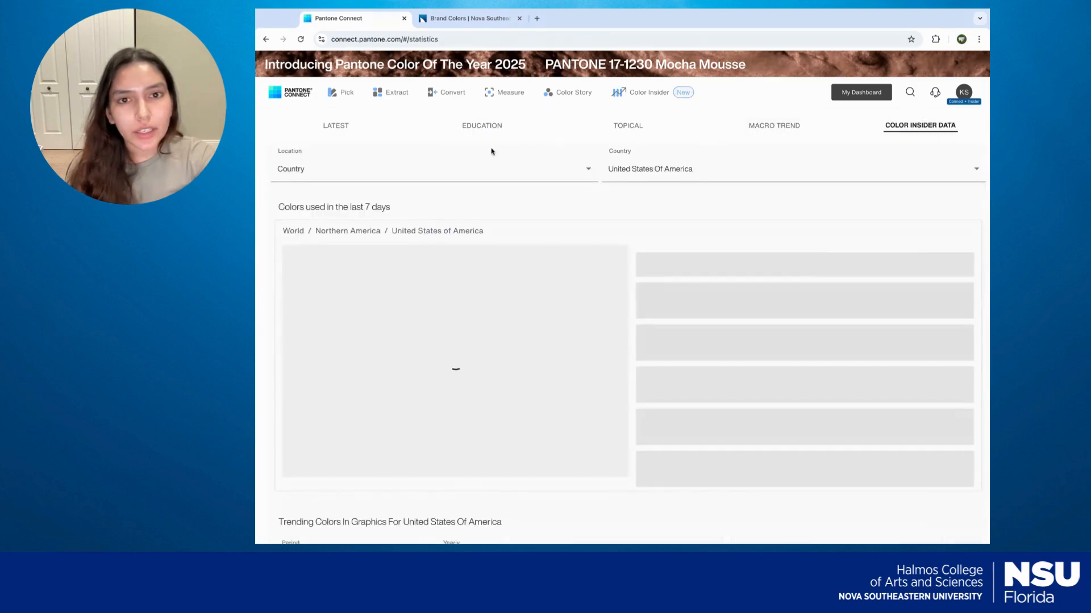
pyautogui.click(491, 131)
pyautogui.scroll(-10, 550, 339)
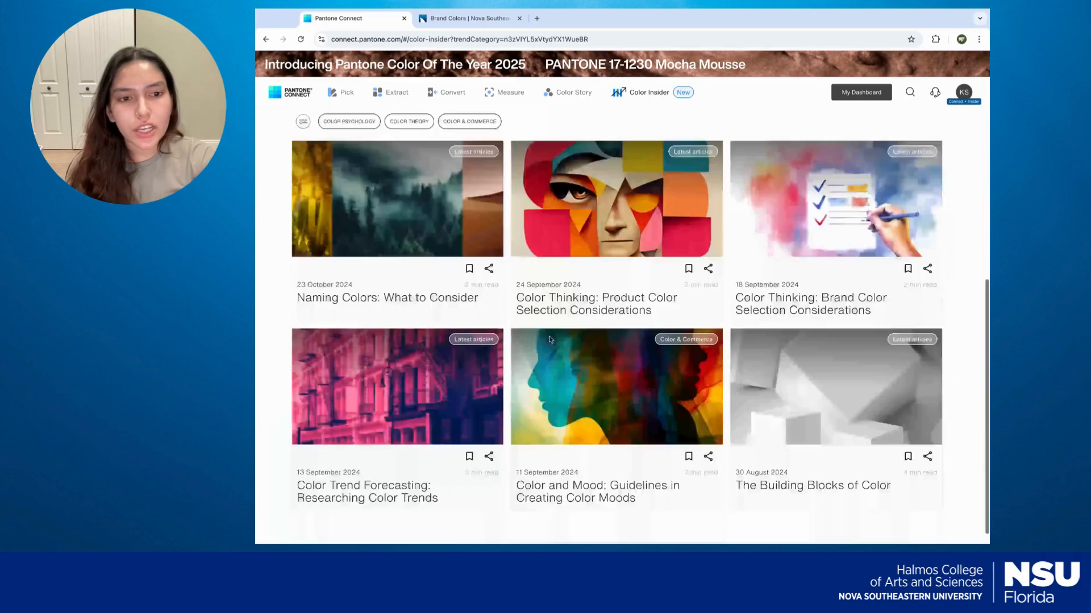
pyautogui.scroll(10, 550, 339)
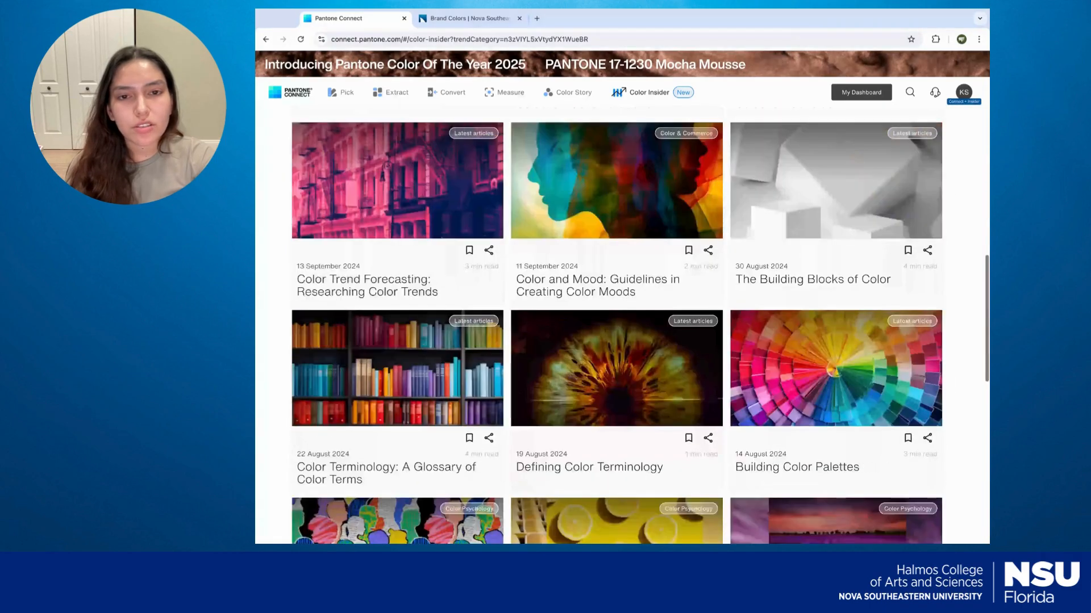
# Browse the Topical articles in Color Insider.
pyautogui.click(622, 137)
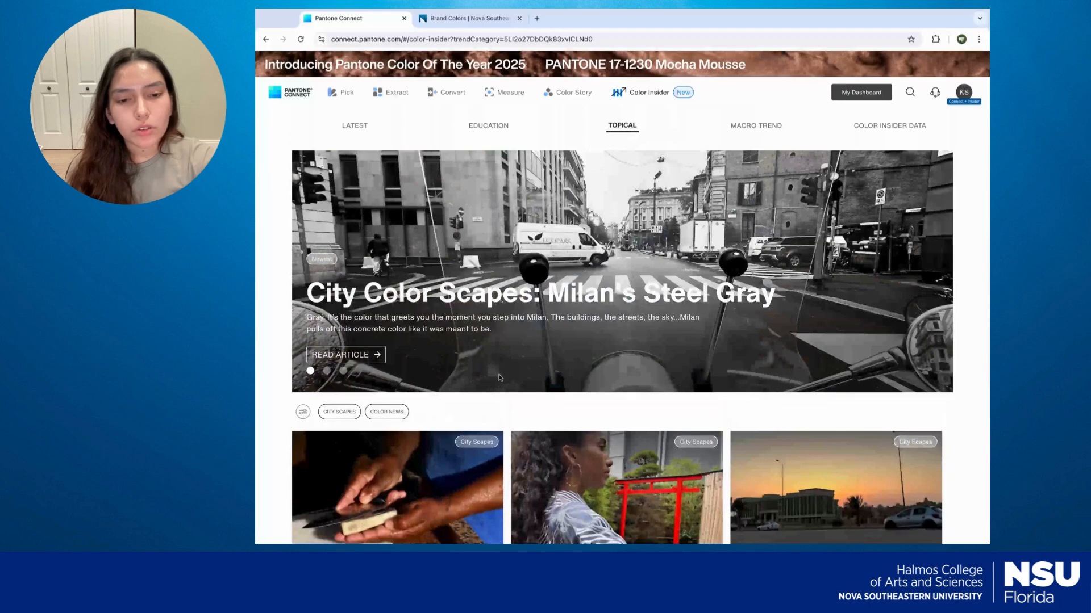
pyautogui.scroll(-5, 584, 361)
pyautogui.scroll(4, 584, 361)
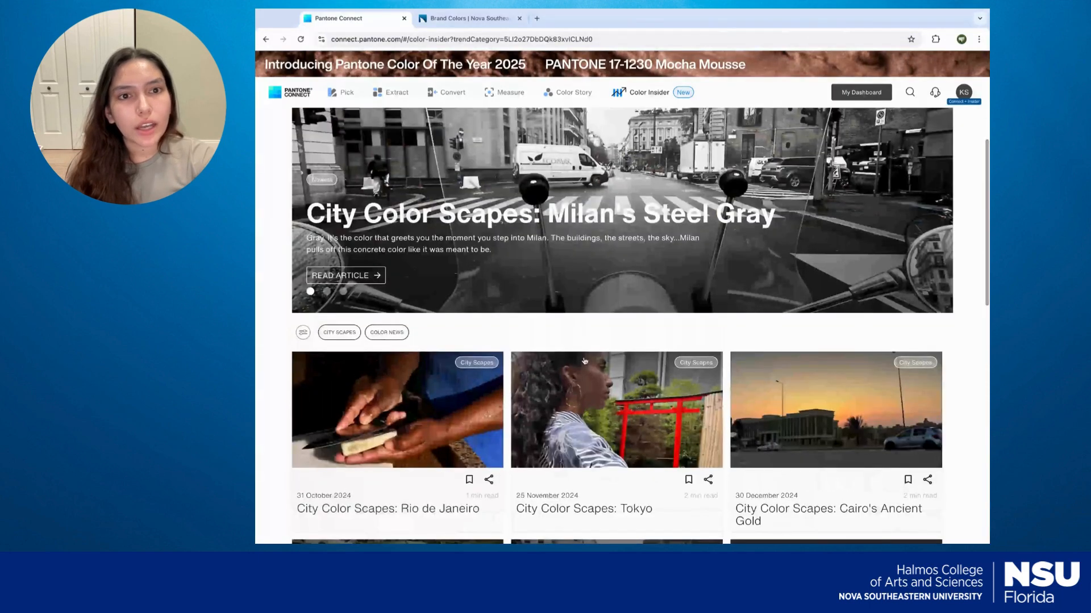
pyautogui.scroll(2, 584, 360)
# Browse the Macro Trend articles in Color Insider.
pyautogui.click(756, 124)
pyautogui.scroll(-8, 545, 385)
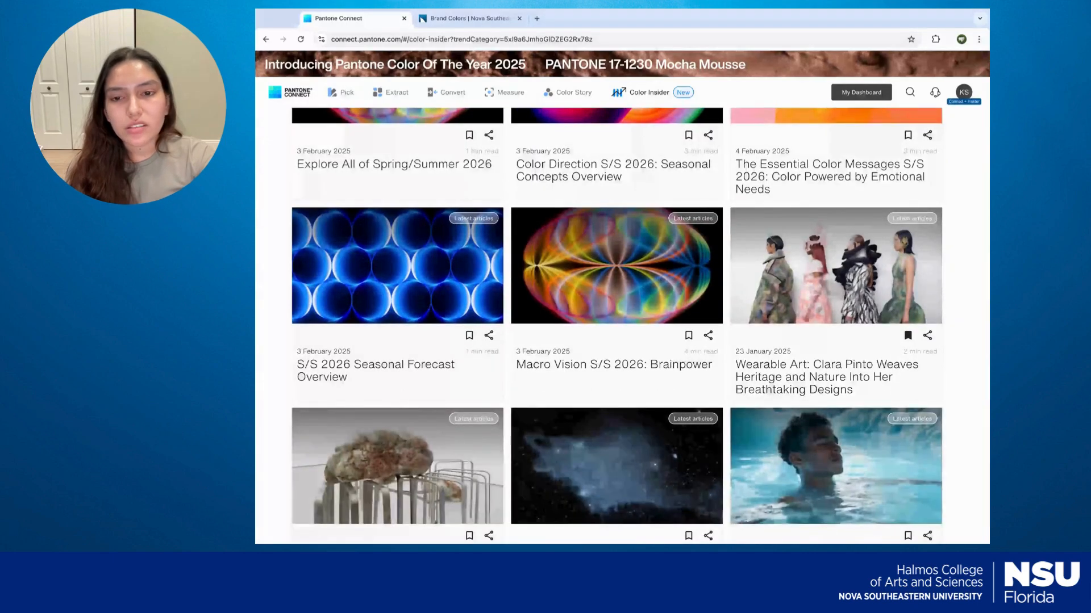
pyautogui.scroll(-2, 616, 327)
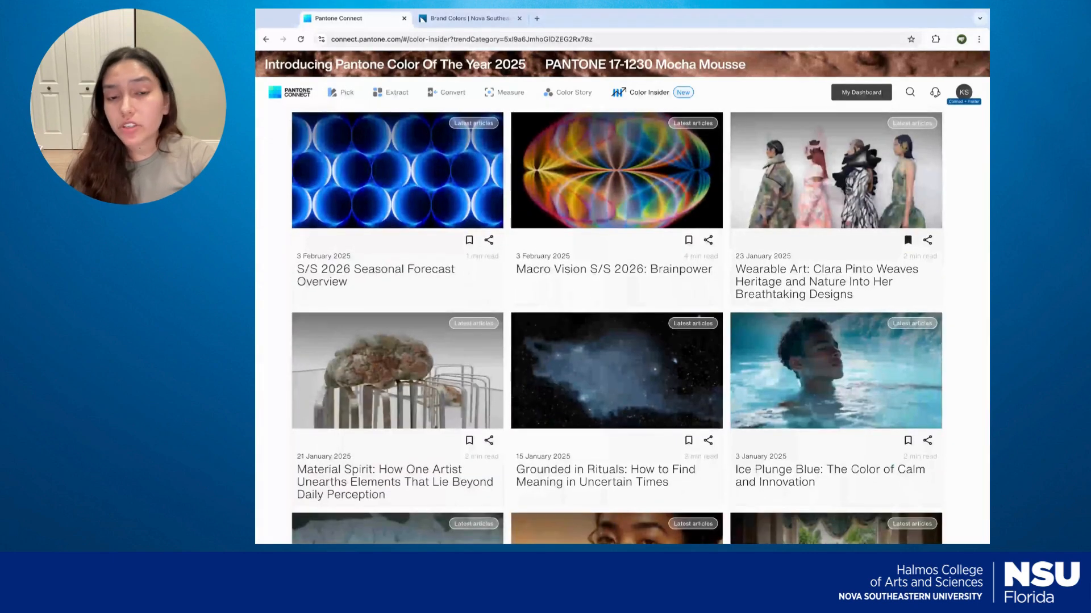
pyautogui.scroll(7, 616, 326)
pyautogui.scroll(3, 616, 327)
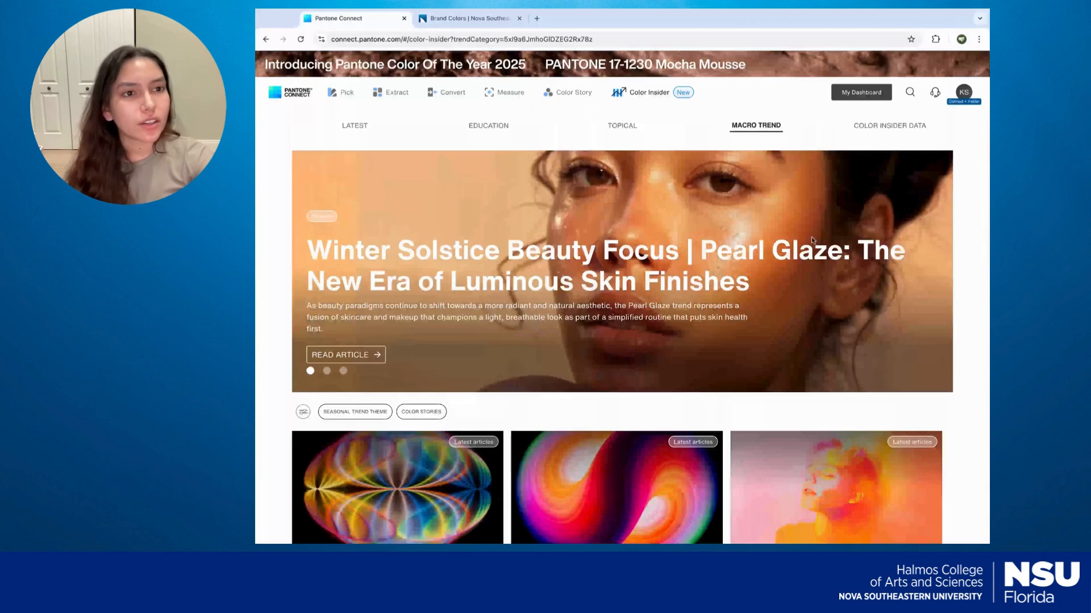
# Open Color Insider Data and examine the map of colors used in the last 7 days.
pyautogui.click(874, 131)
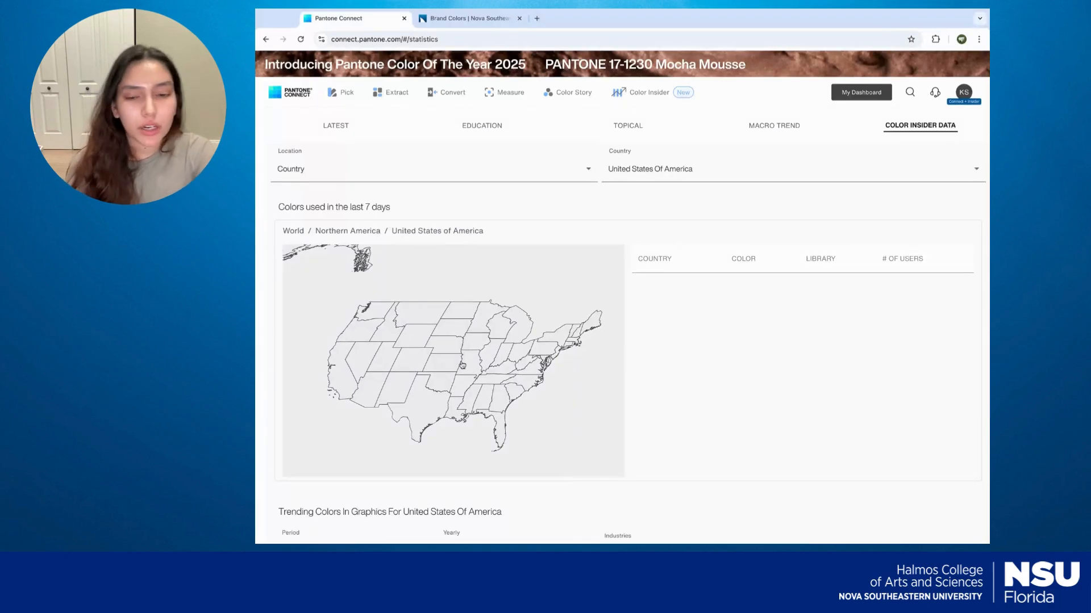
pyautogui.scroll(-2, 855, 227)
pyautogui.scroll(2, 854, 227)
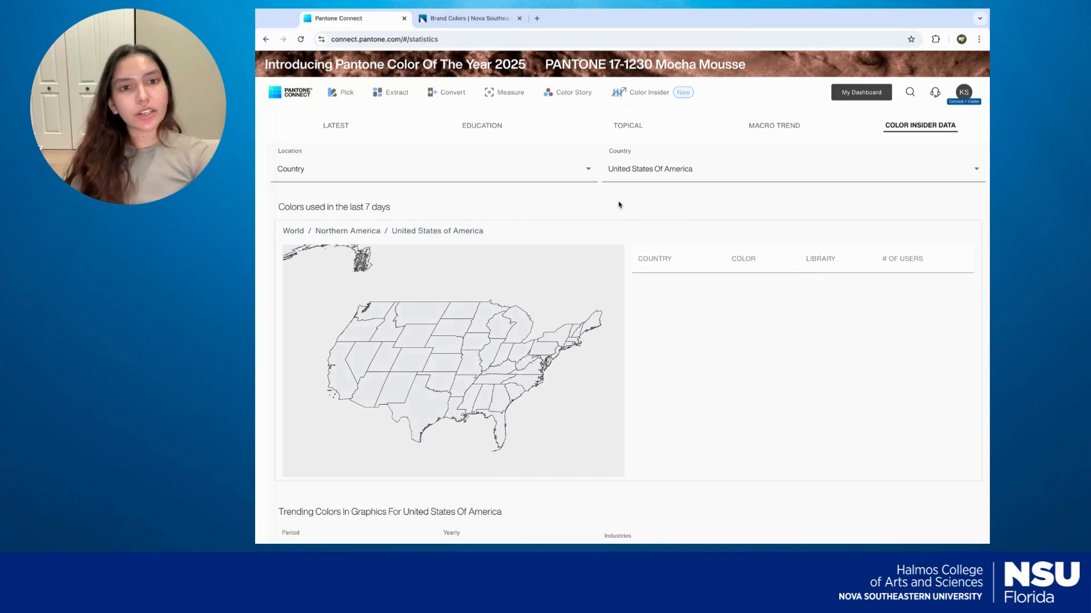
# Switch the data location to Region, return it to Country, and choose United States Of America.
pyautogui.click(587, 169)
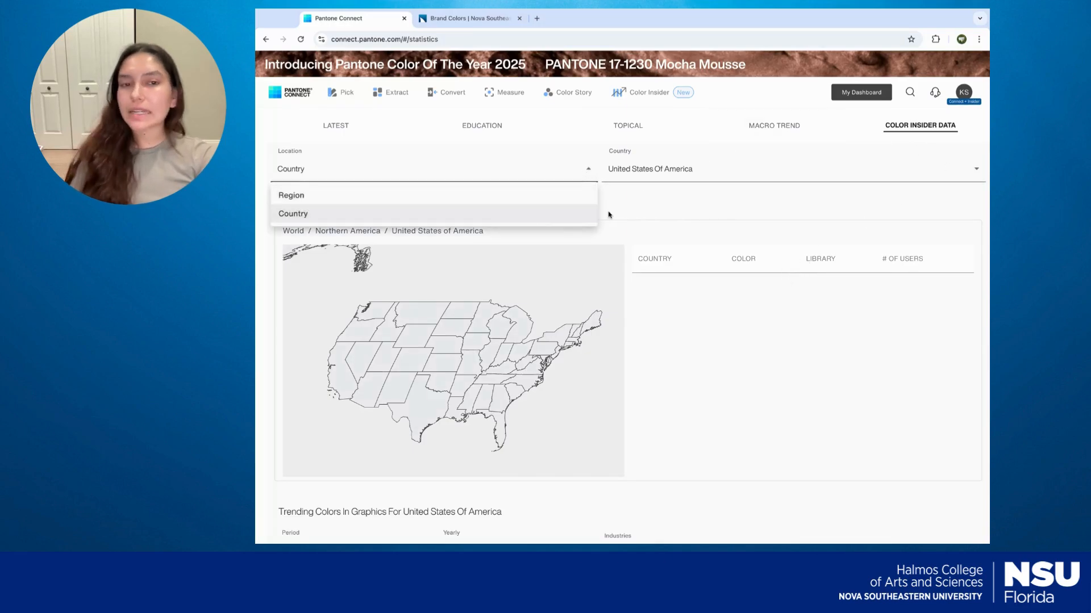
pyautogui.click(545, 195)
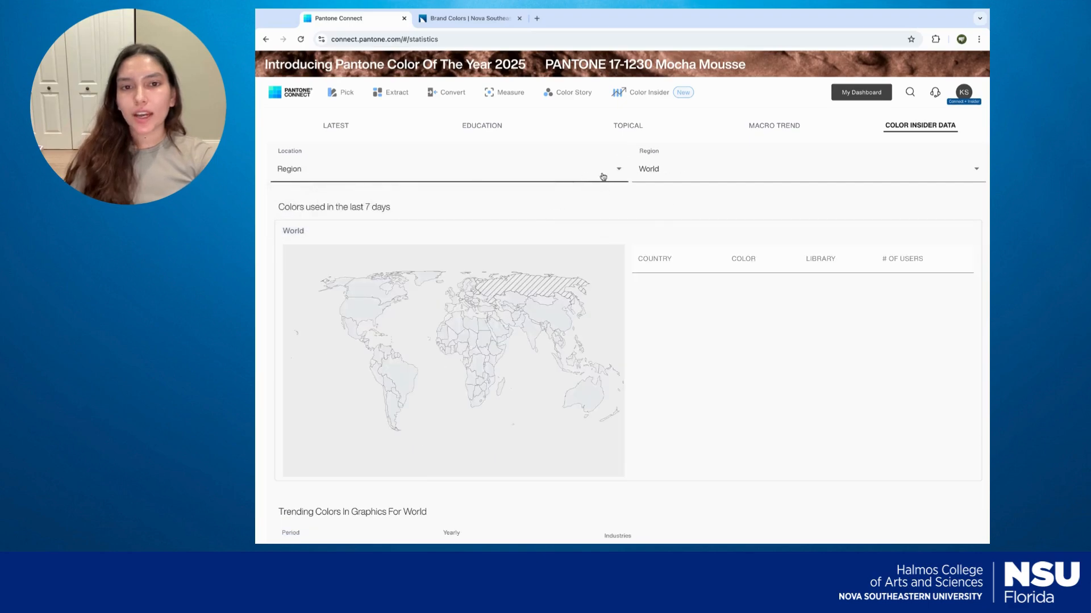
pyautogui.click(545, 211)
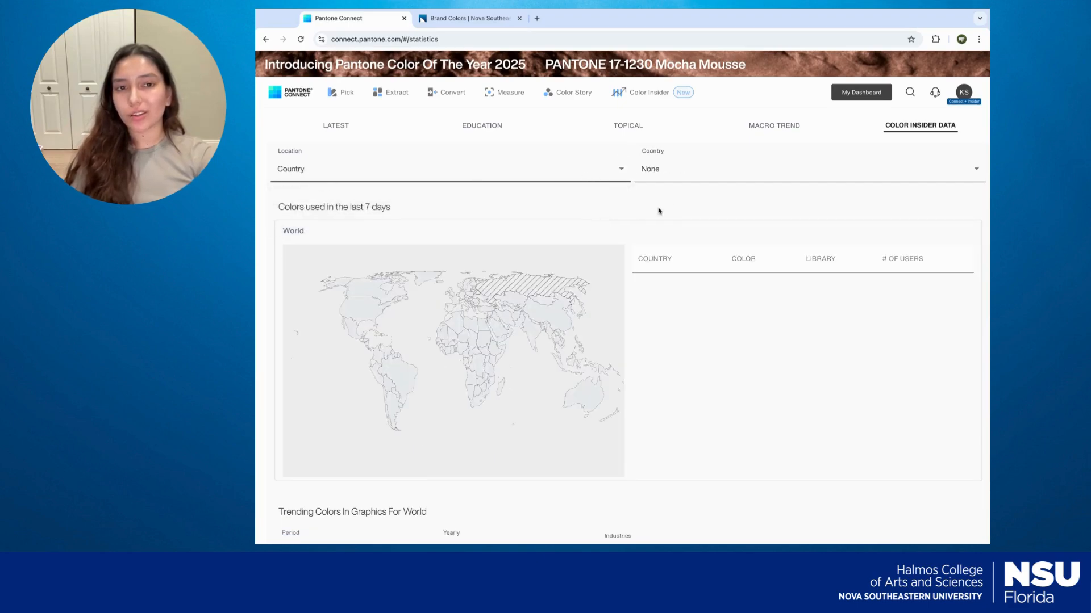
pyautogui.click(722, 172)
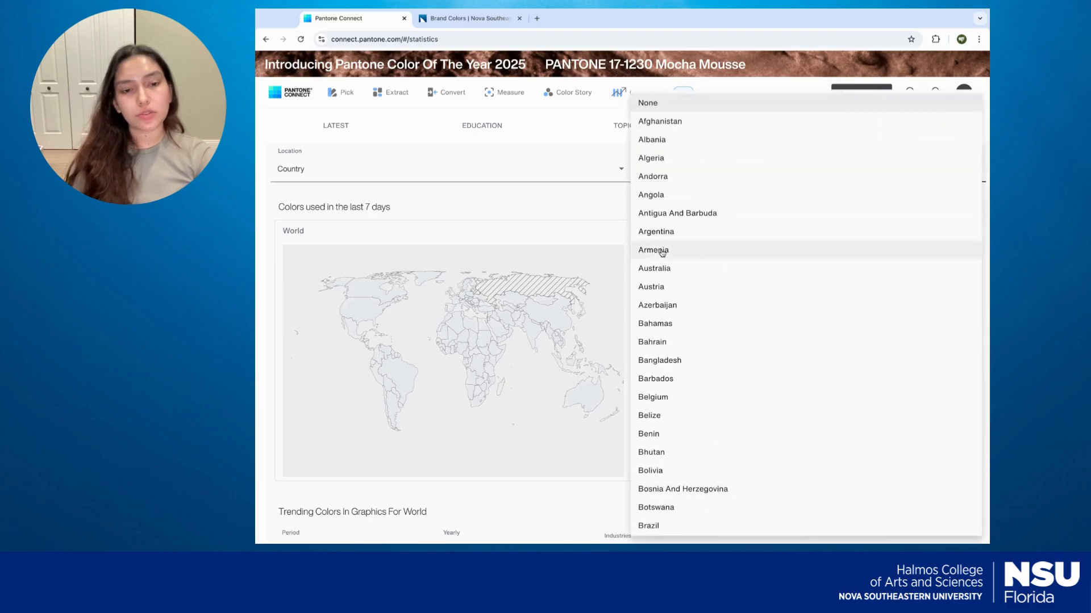
pyautogui.scroll(-20, 677, 280)
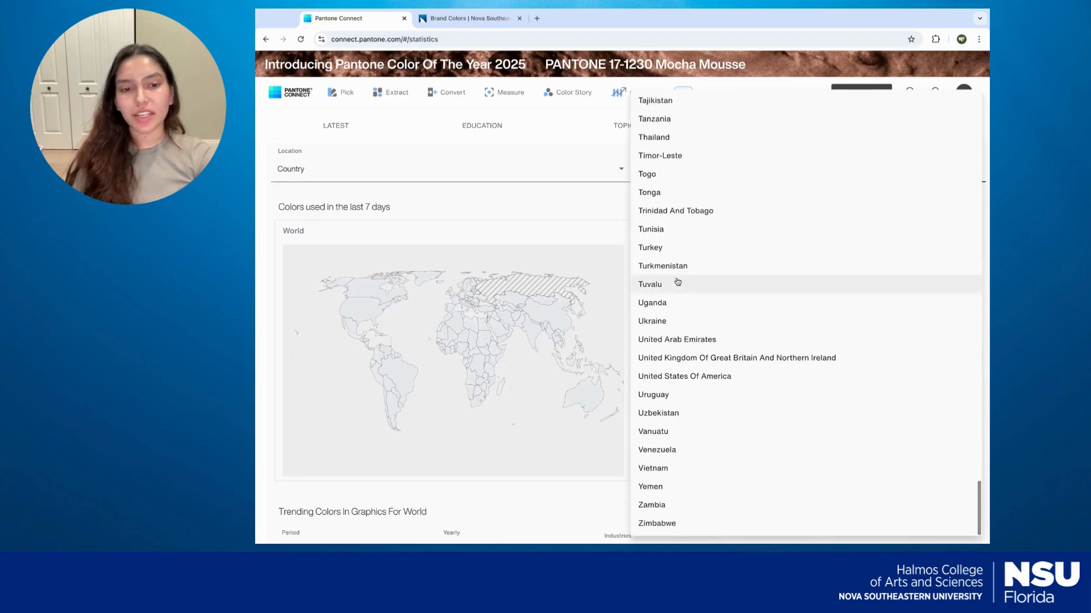
pyautogui.click(679, 384)
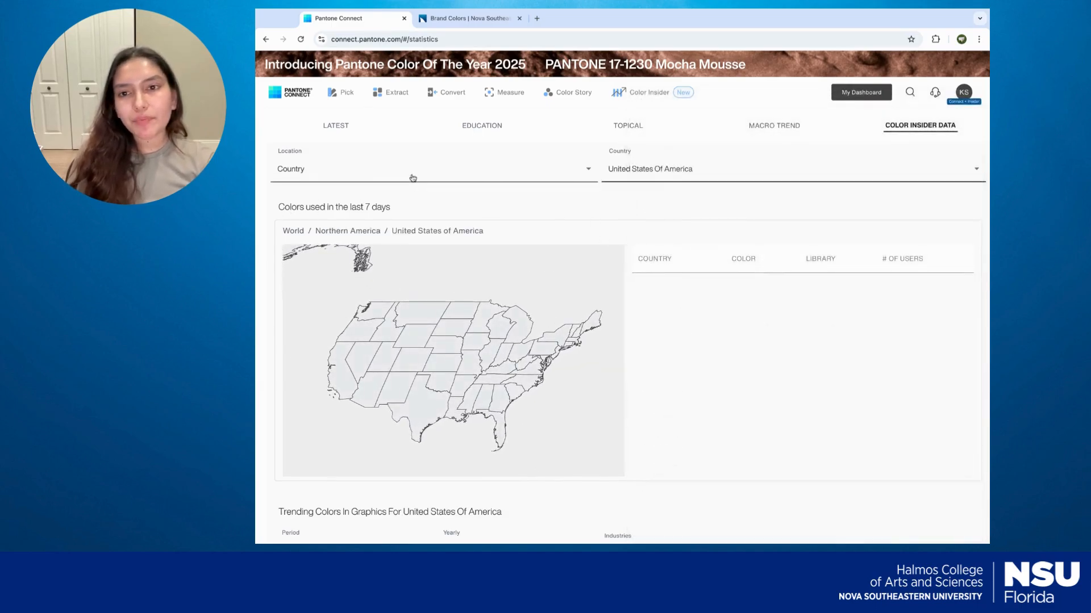
pyautogui.click(308, 177)
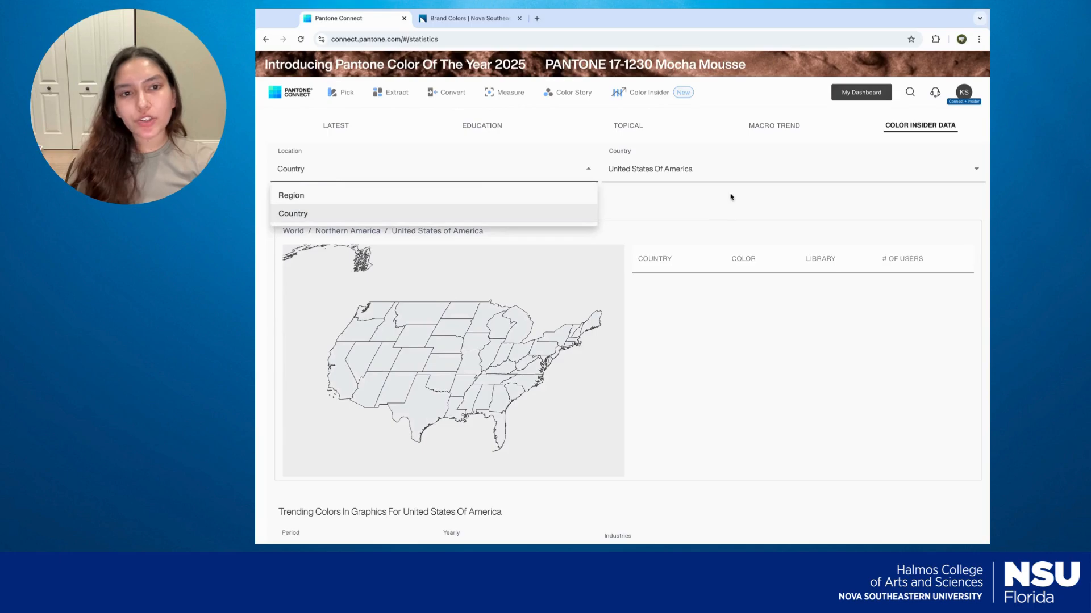
pyautogui.click(700, 194)
pyautogui.click(665, 170)
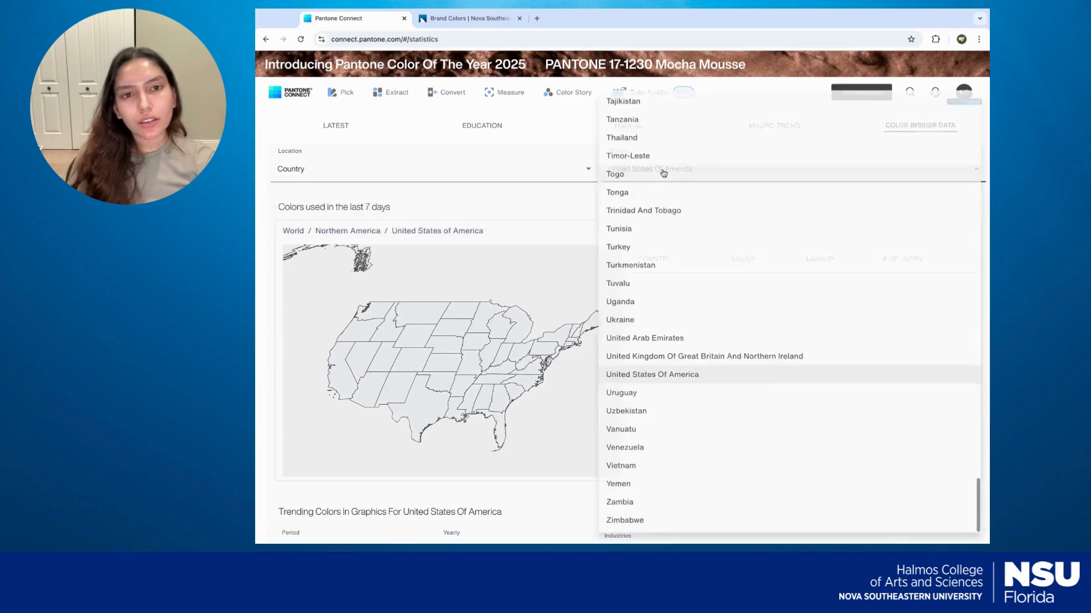
pyautogui.click(553, 223)
# Filter the trending graphics colors to the PANTONE METALLICS Coated library and view the available period options.
pyautogui.scroll(-4, 664, 313)
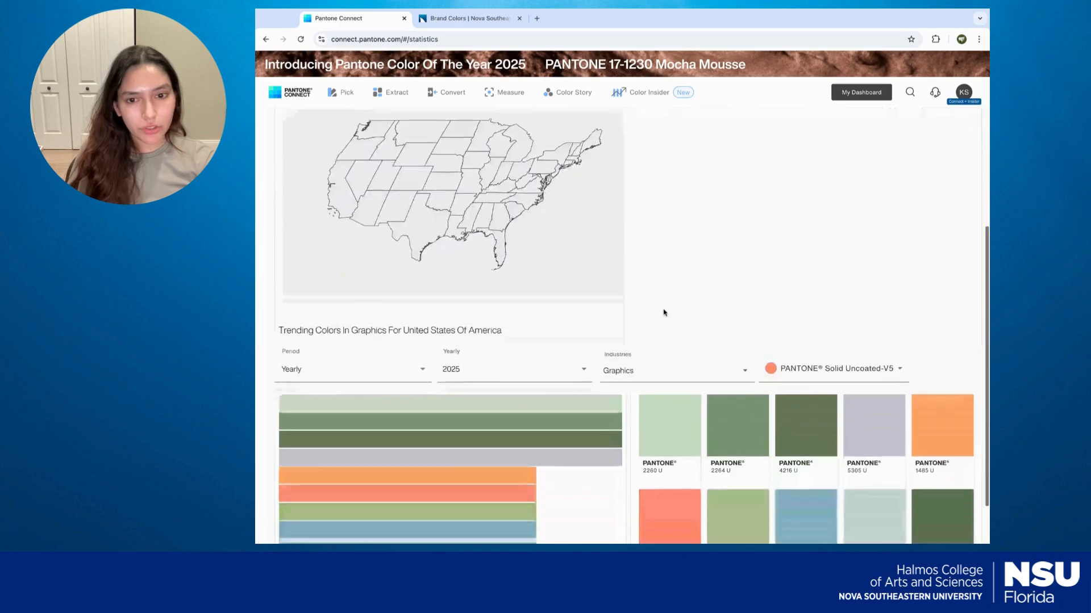
pyautogui.click(821, 314)
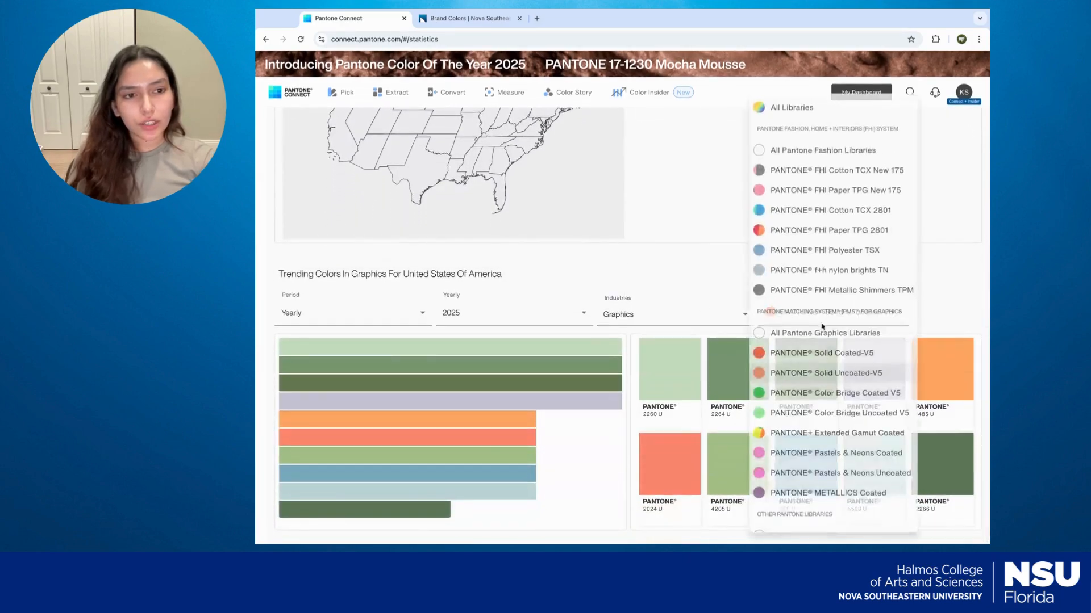
pyautogui.scroll(-1, 800, 324)
pyautogui.scroll(-2, 800, 324)
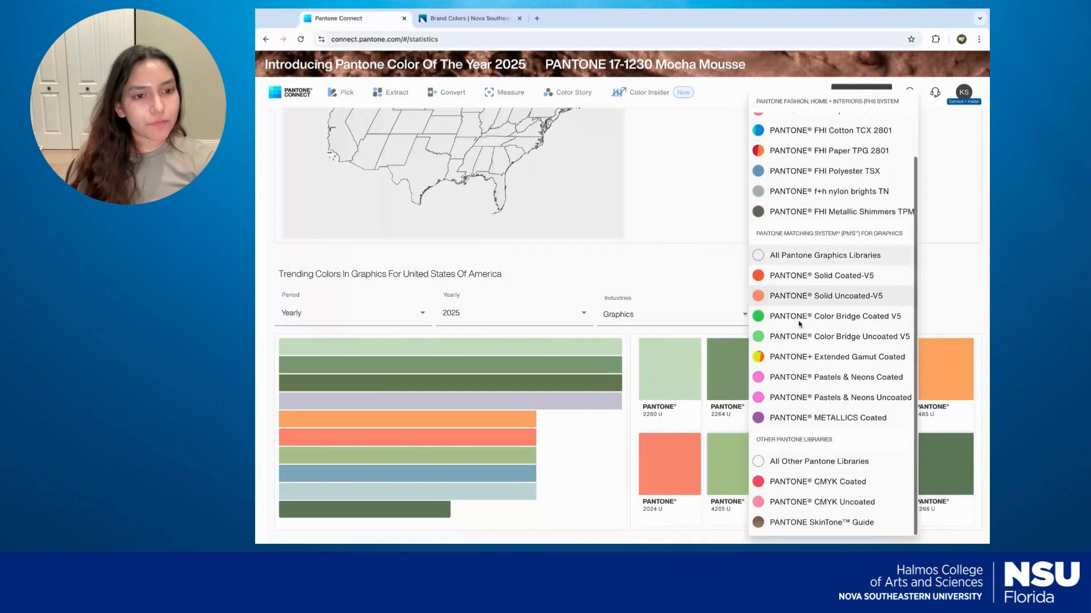
pyautogui.click(861, 419)
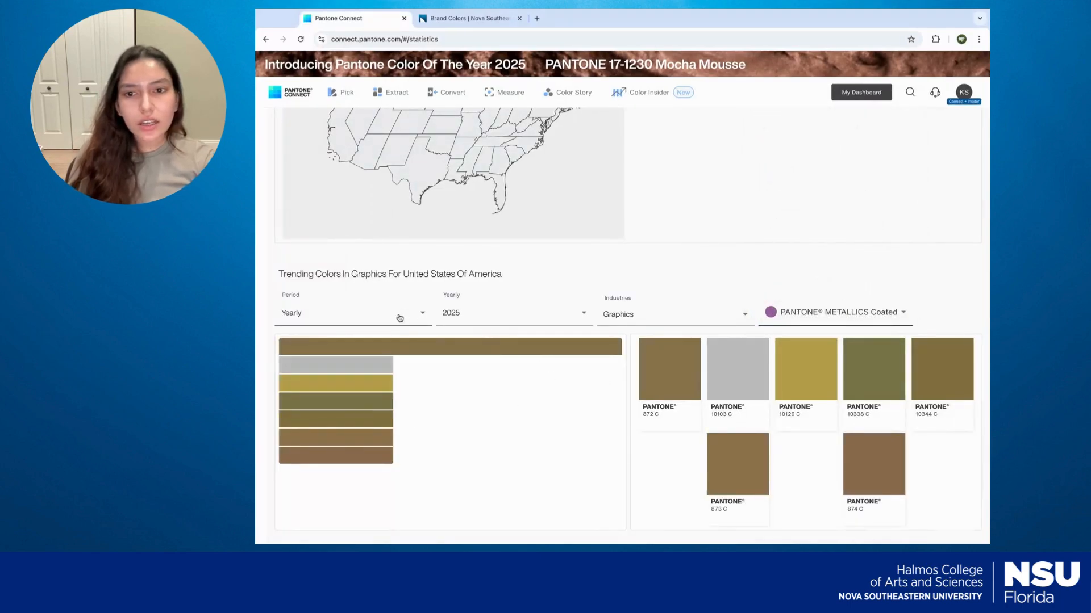
pyautogui.click(312, 318)
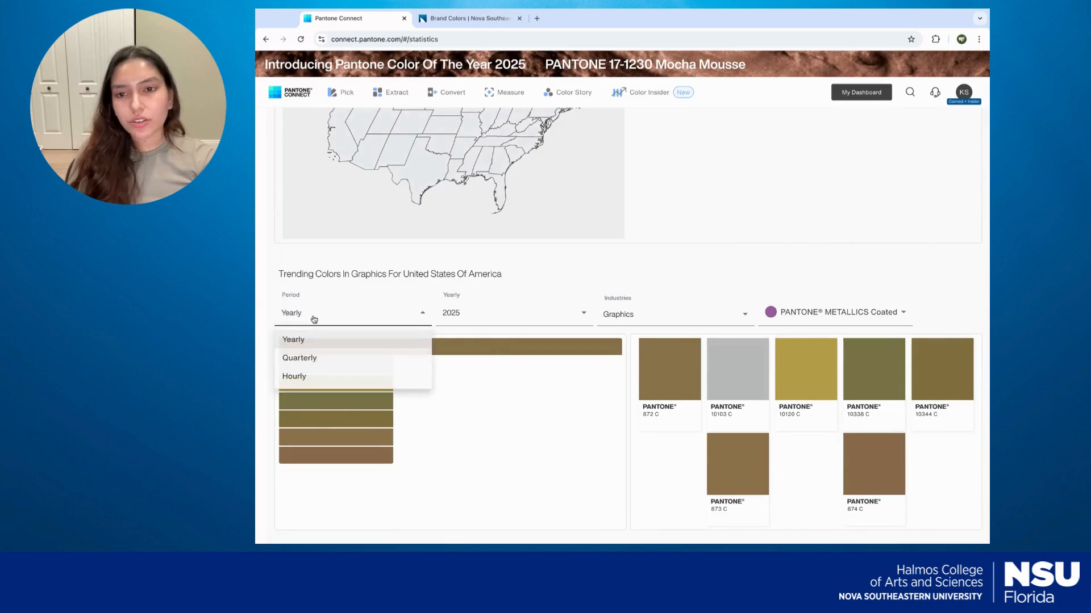
pyautogui.click(382, 276)
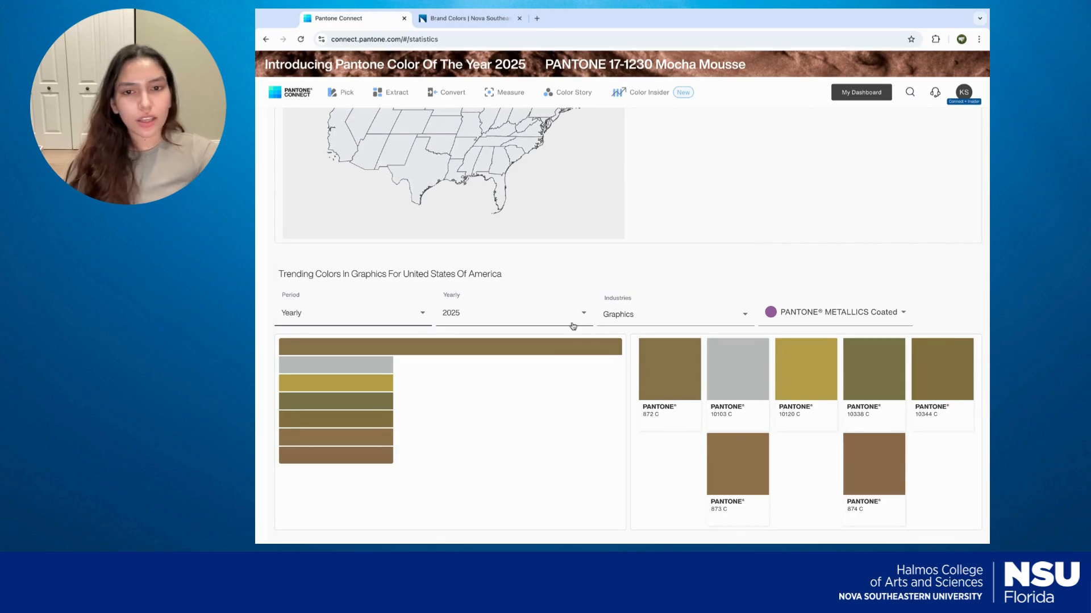
# Examine the period, year and industry filter options for the United States trending colors.
pyautogui.scroll(5, 421, 317)
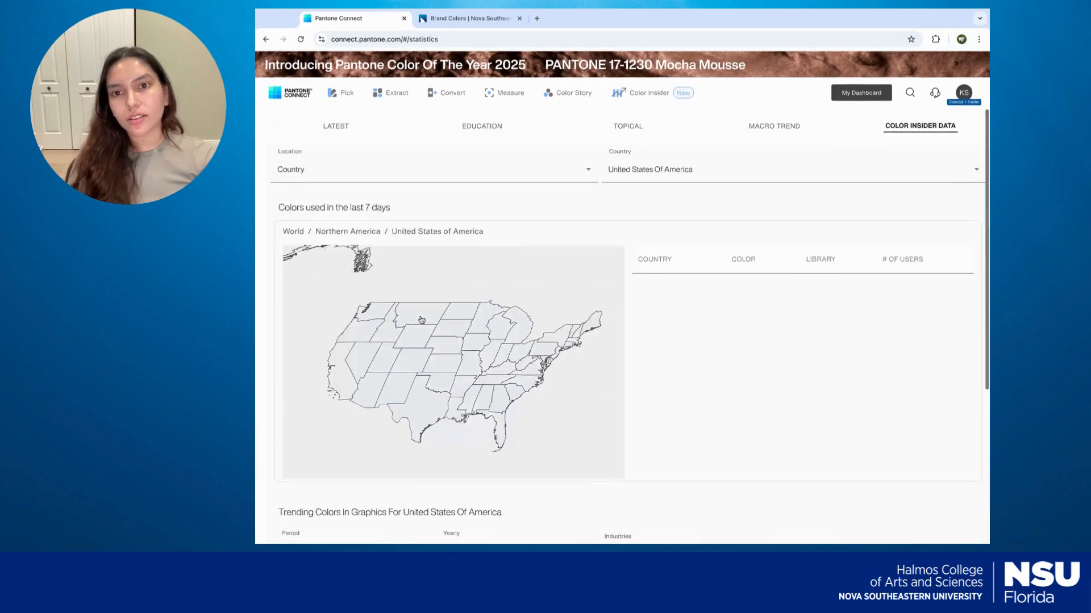
pyautogui.scroll(-5, 424, 287)
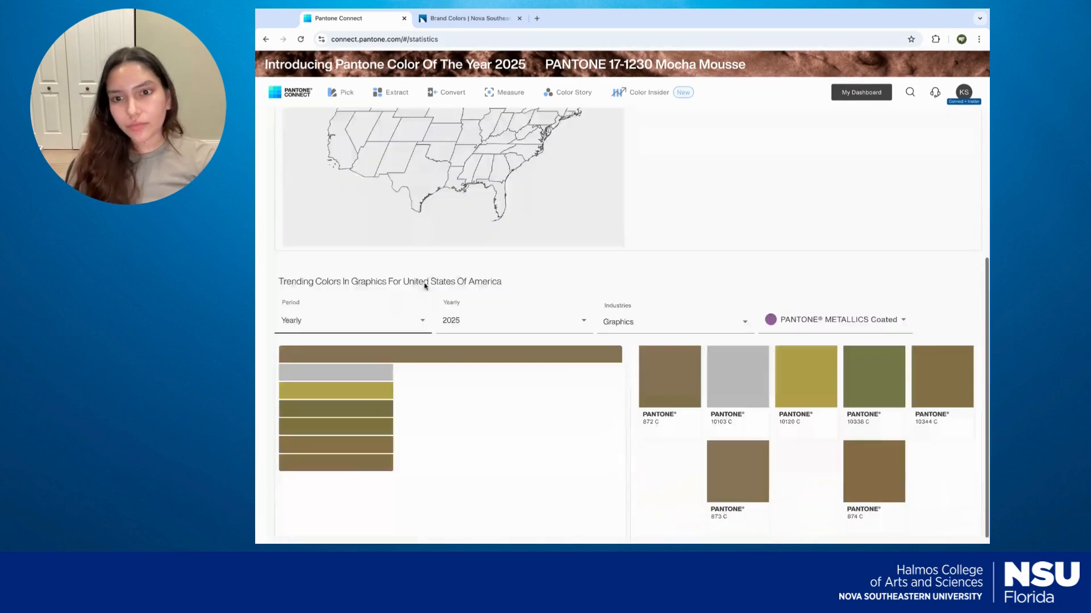
pyautogui.click(428, 316)
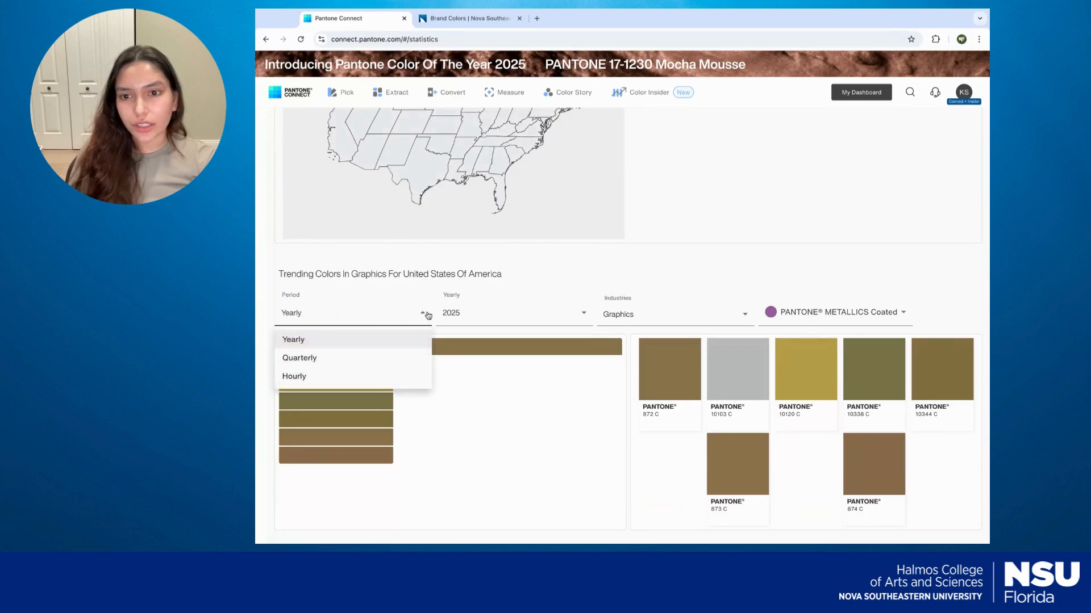
pyautogui.click(516, 361)
pyautogui.click(518, 313)
pyautogui.click(666, 287)
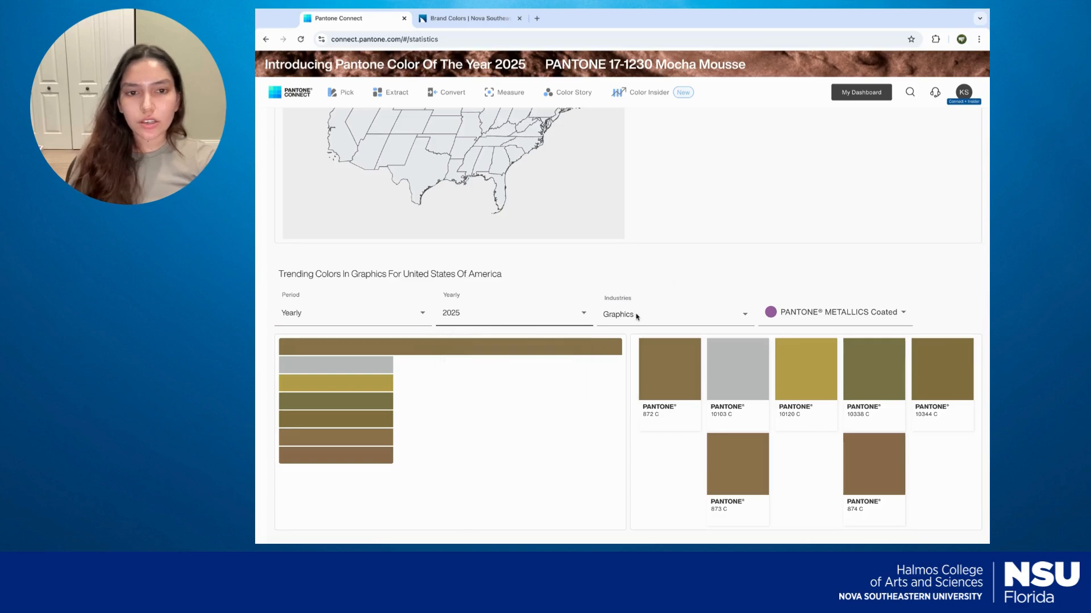
pyautogui.click(645, 316)
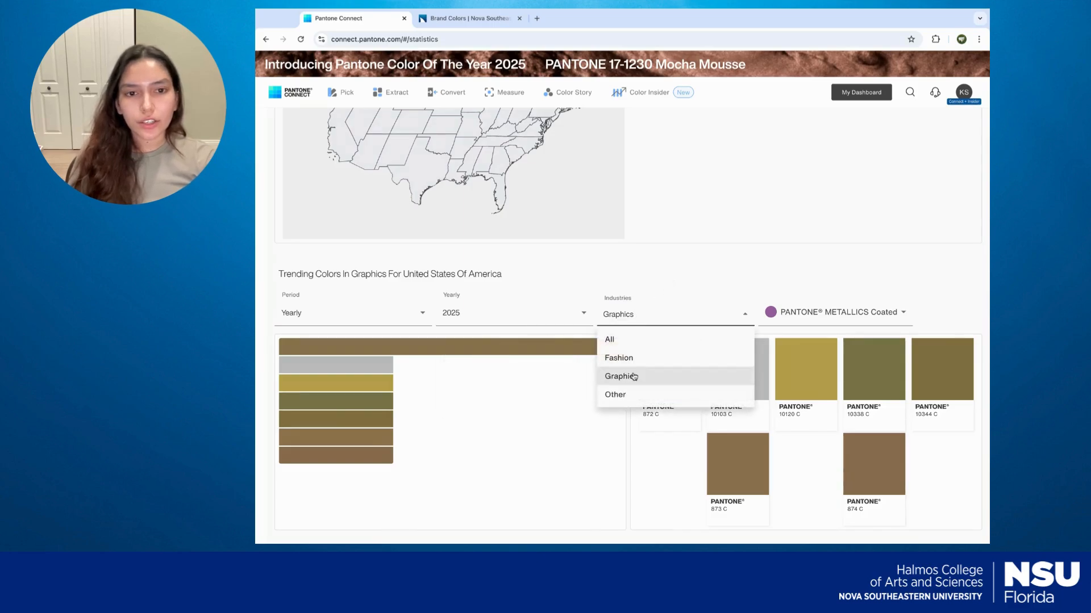
pyautogui.click(745, 312)
# Filter the trending graphics colors to the PANTONE Solid Uncoated-V5 library and the year 2024, and review the data.
pyautogui.click(806, 318)
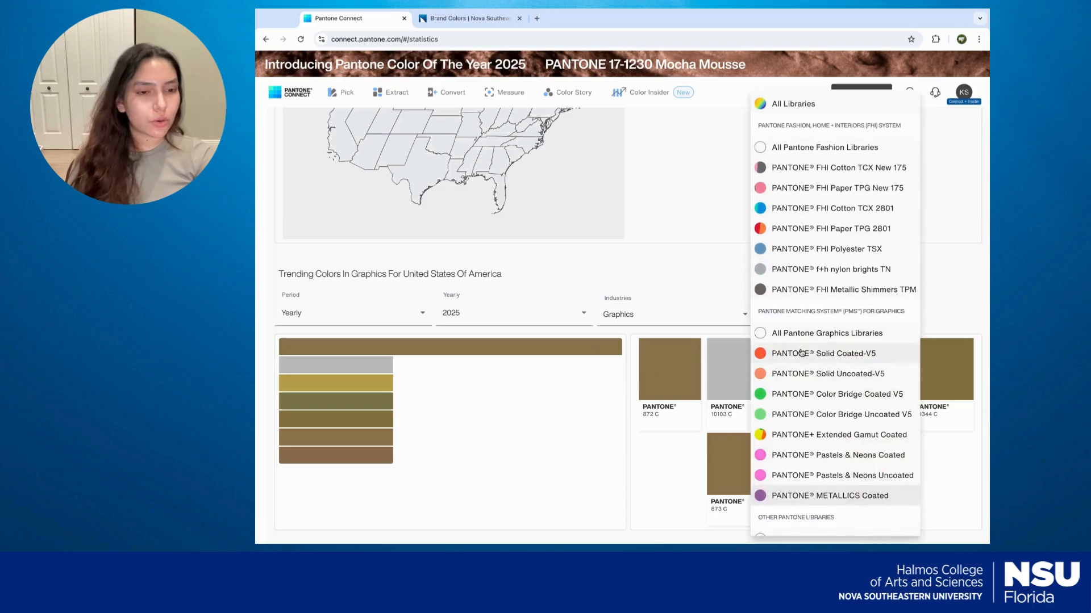
pyautogui.click(867, 378)
pyautogui.click(477, 322)
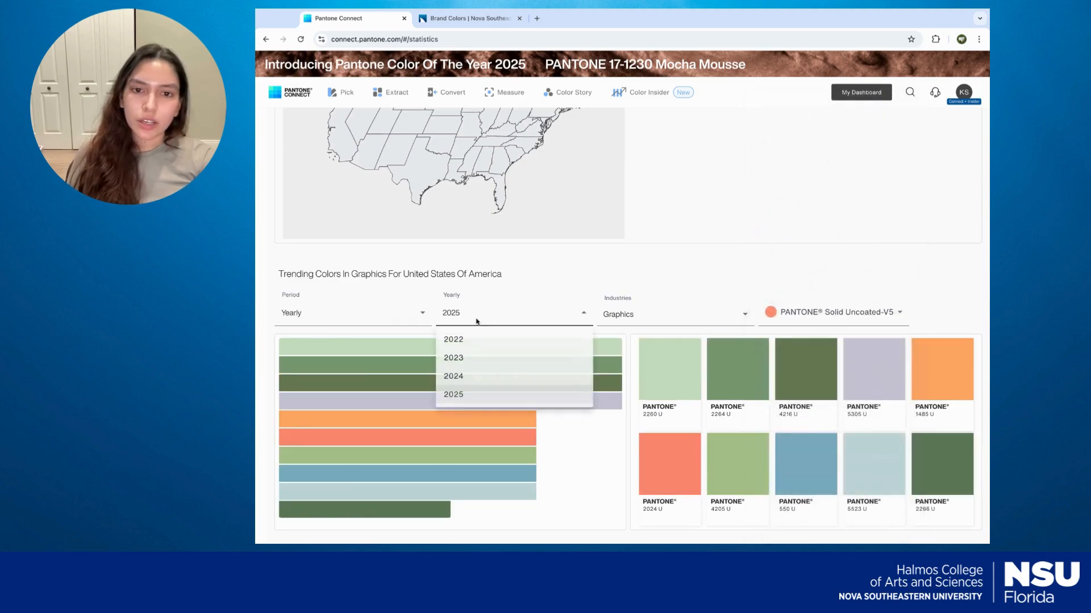
pyautogui.click(494, 376)
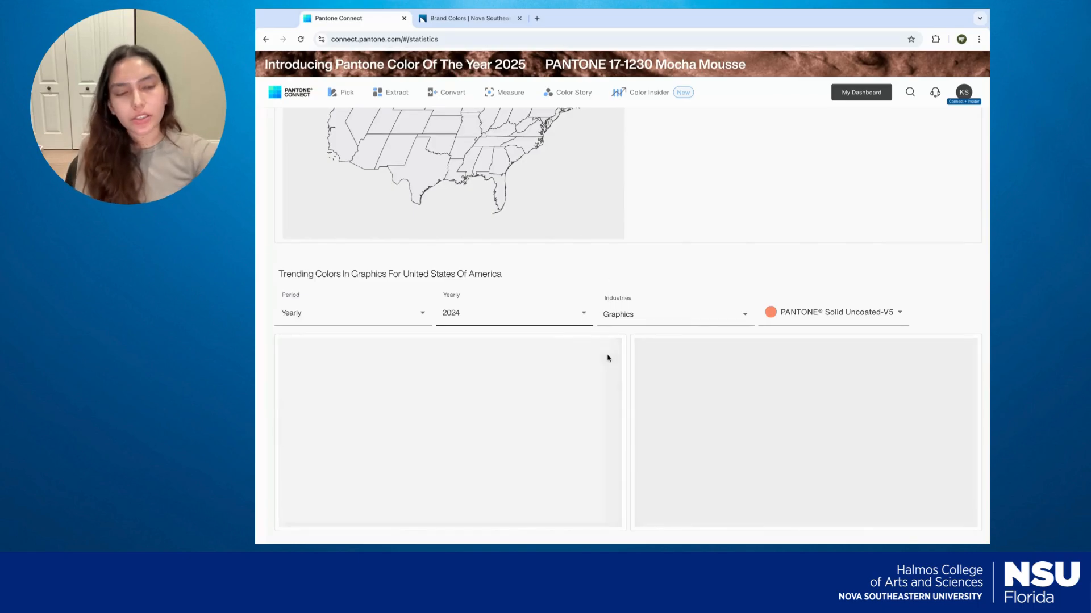
pyautogui.scroll(2, 550, 356)
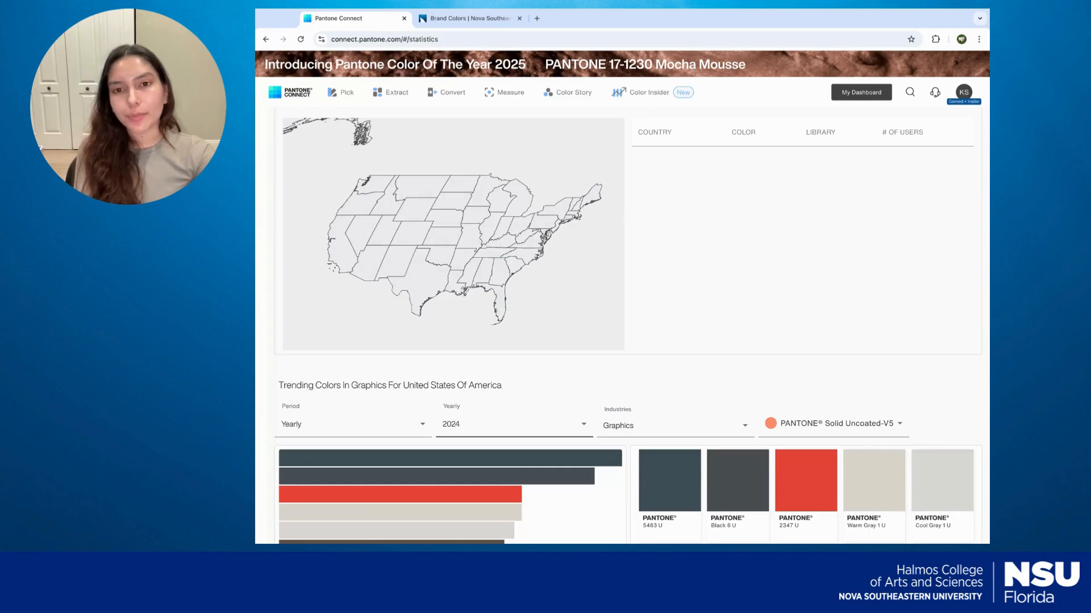
pyautogui.scroll(3, 522, 301)
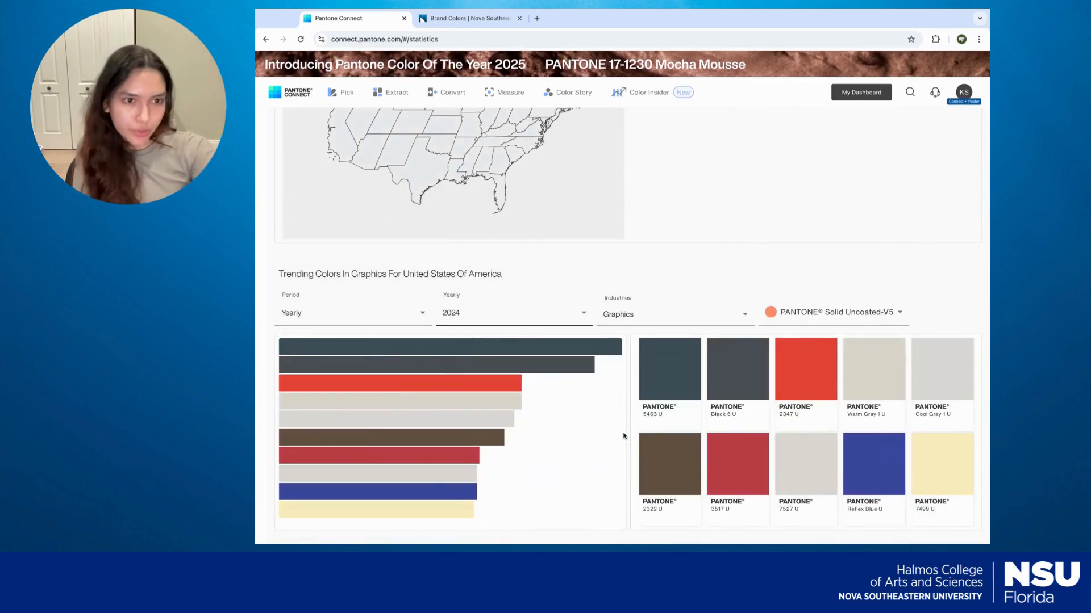
pyautogui.scroll(5, 659, 379)
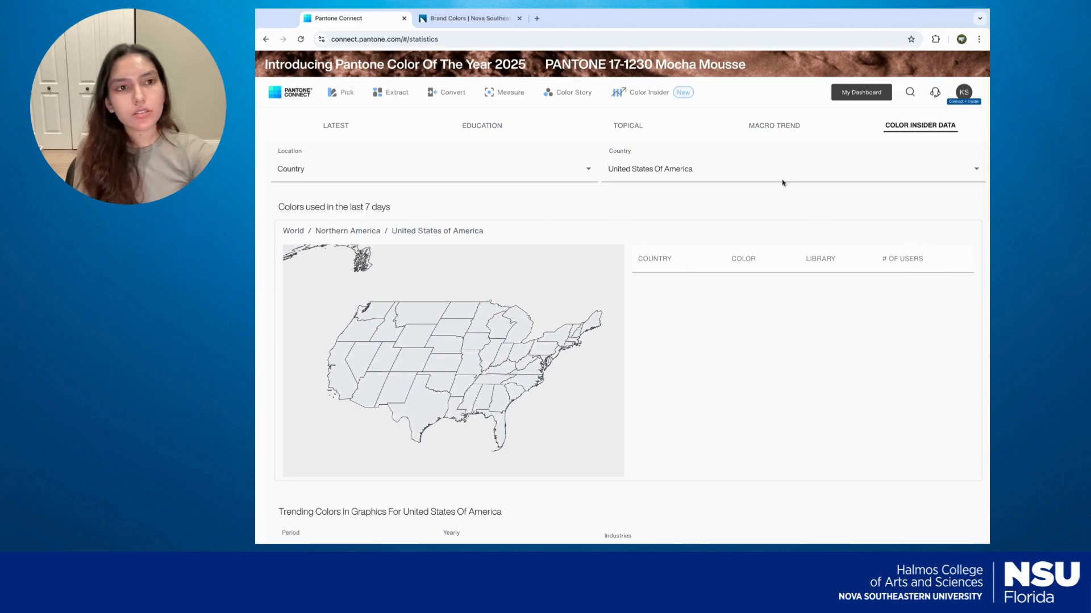
# Open My Dashboard and look through the saved palettes and the video library.
pyautogui.click(861, 94)
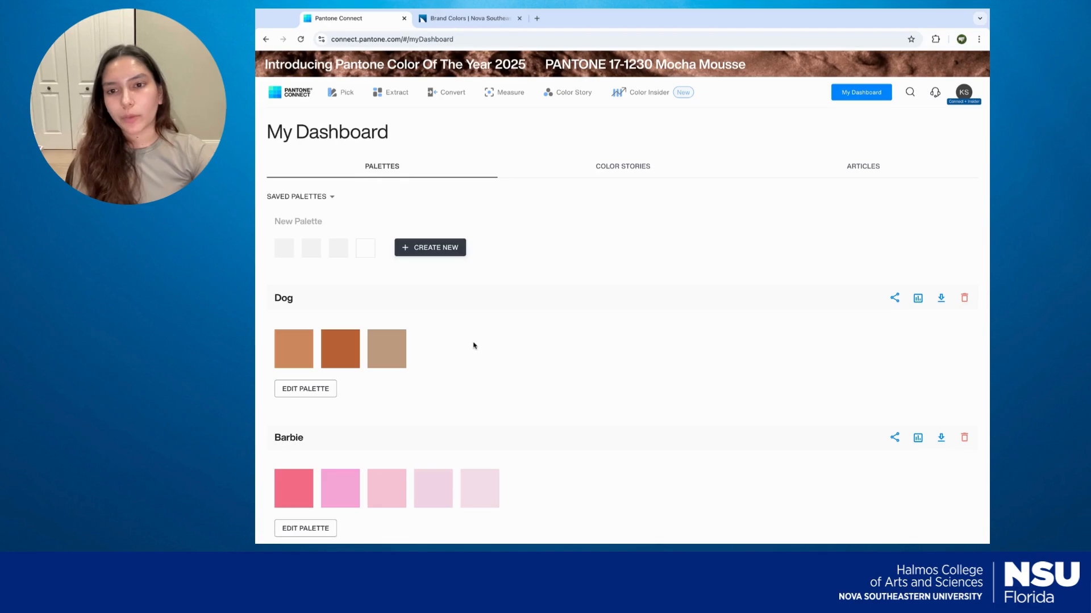
pyautogui.scroll(-5, 474, 346)
pyautogui.scroll(-5, 472, 345)
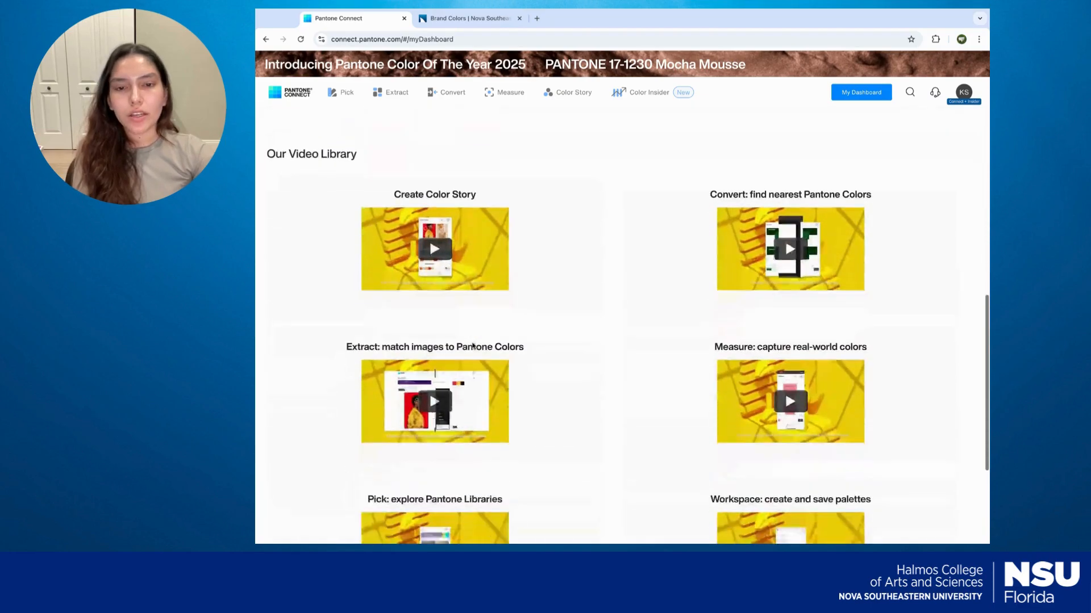
pyautogui.scroll(2, 472, 345)
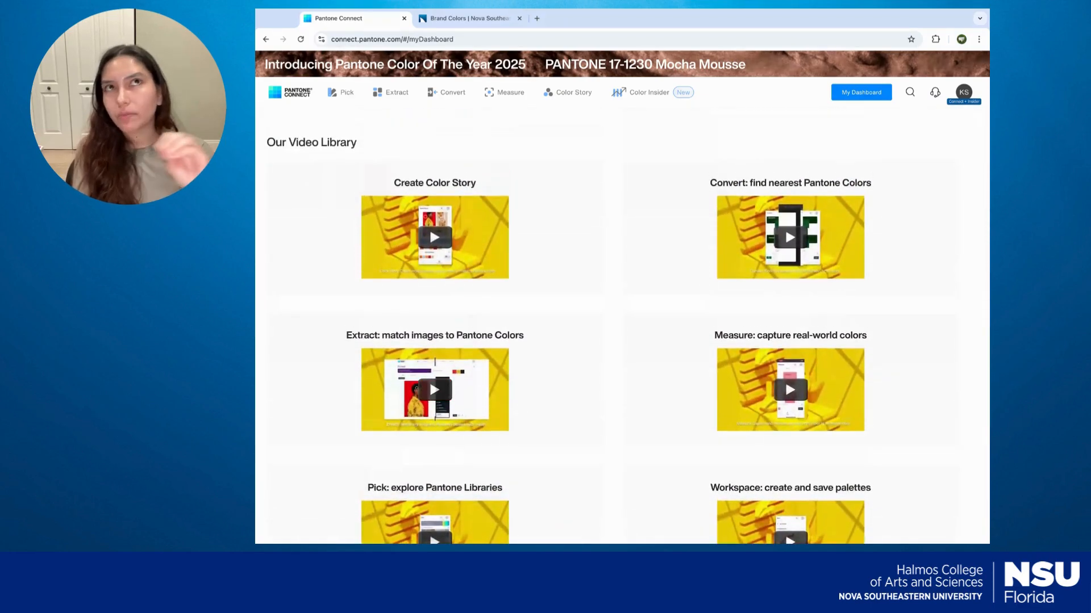
pyautogui.scroll(-3, 735, 173)
pyautogui.scroll(10, 734, 174)
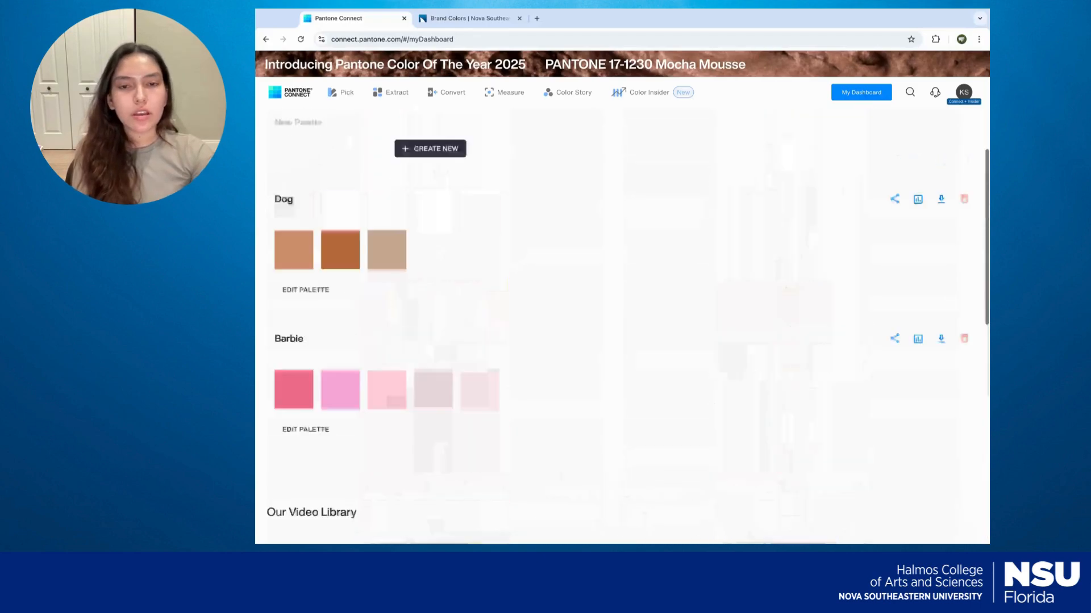
# View the saved color stories and saved articles on the dashboard, and return to the saved palettes.
pyautogui.click(674, 166)
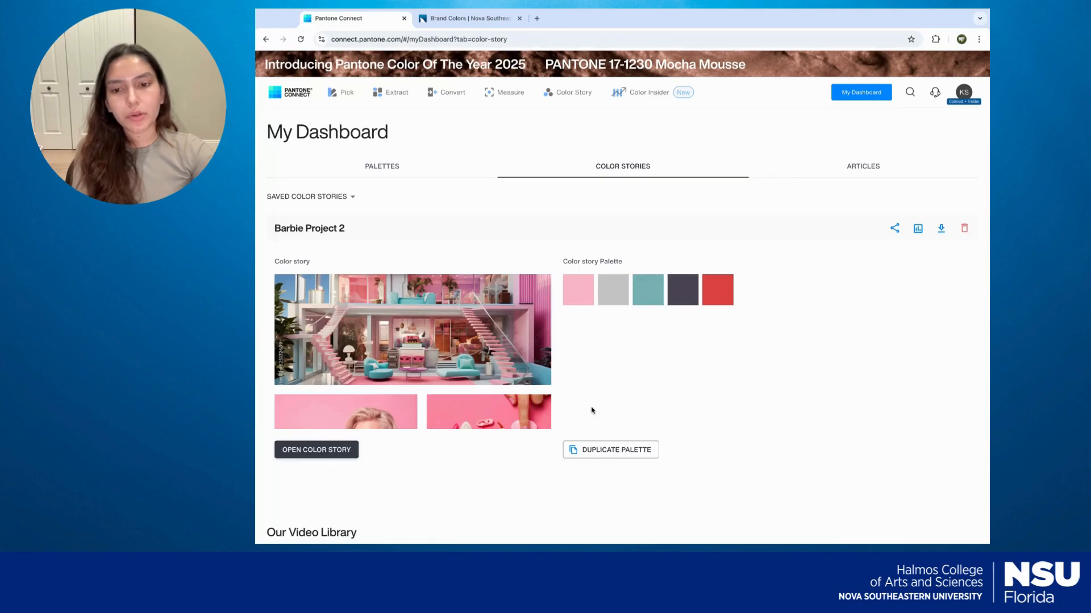
pyautogui.scroll(-2, 591, 410)
pyautogui.scroll(3, 597, 414)
pyautogui.click(843, 163)
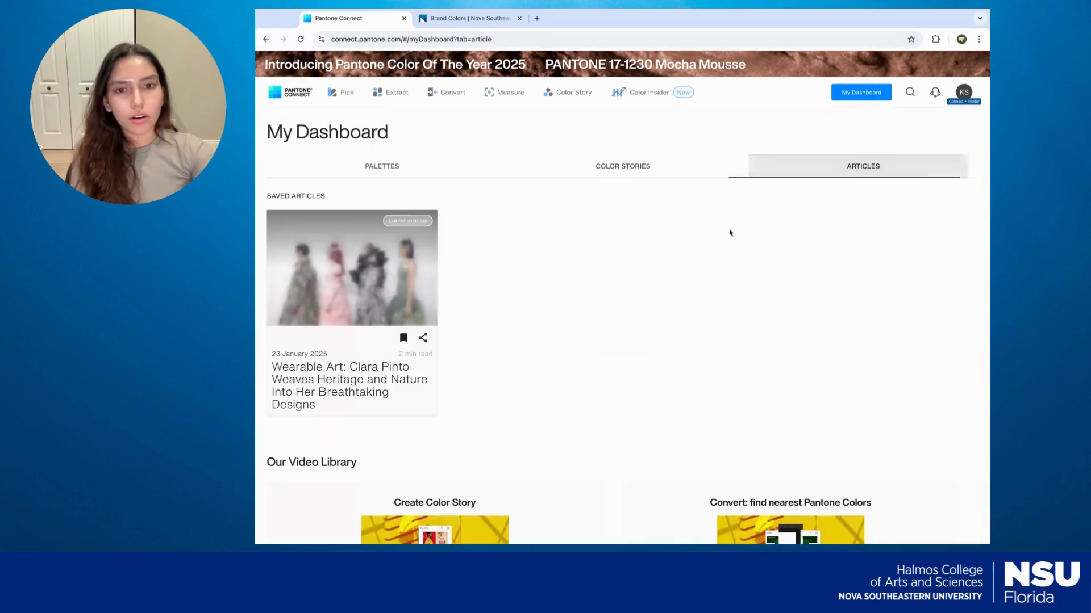
pyautogui.click(425, 177)
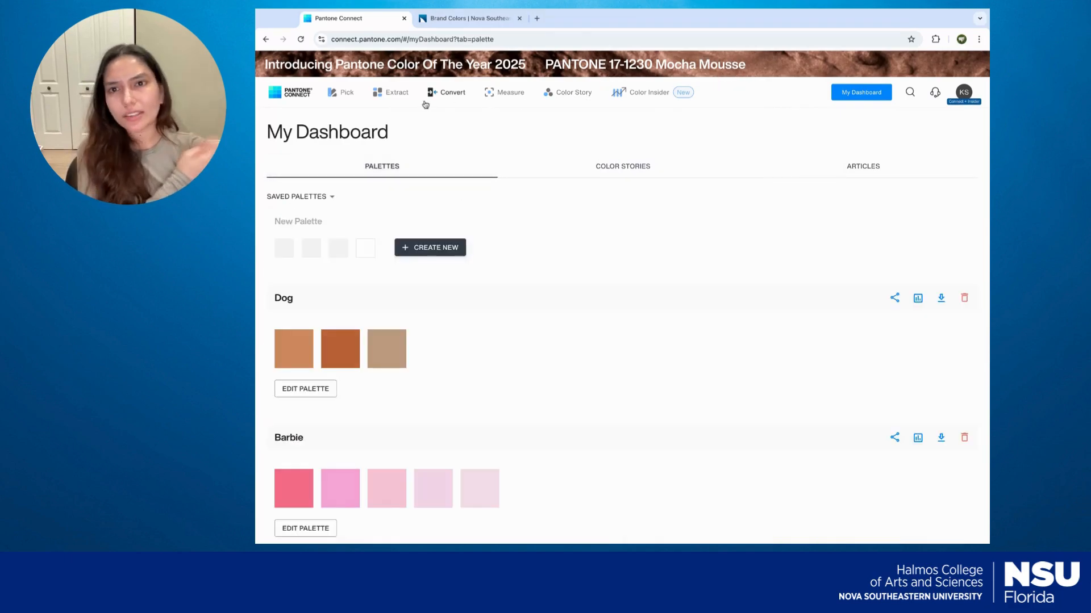
pyautogui.click(308, 98)
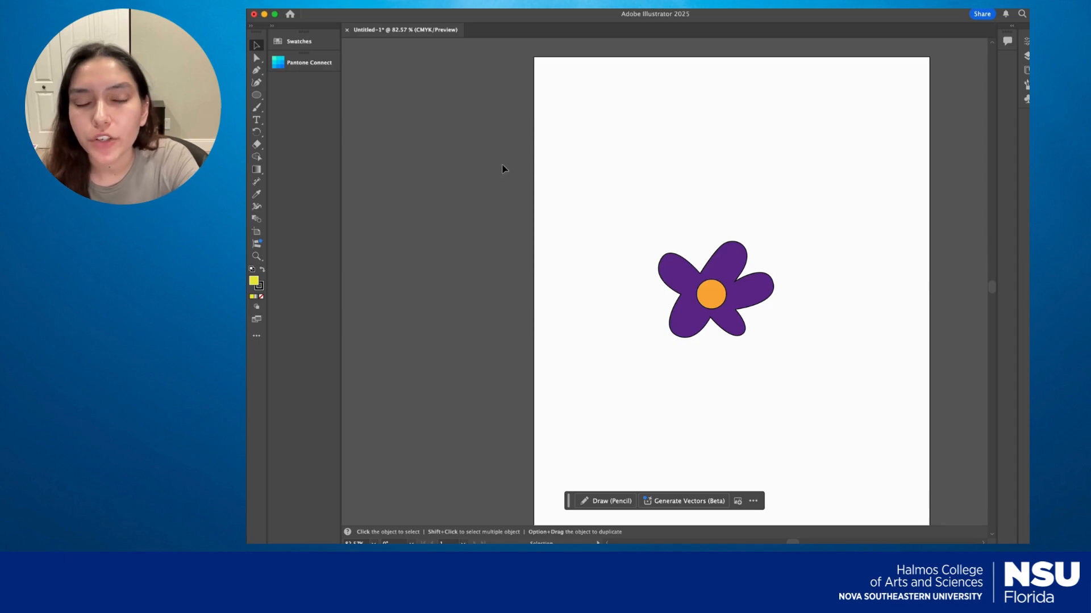
# Switch to Adobe Illustrator, expand the docked Swatches and Pantone Connect panels, and resize them so the flower artwork stays in view.
pyautogui.scroll(2, 502, 169)
pyautogui.press('space')
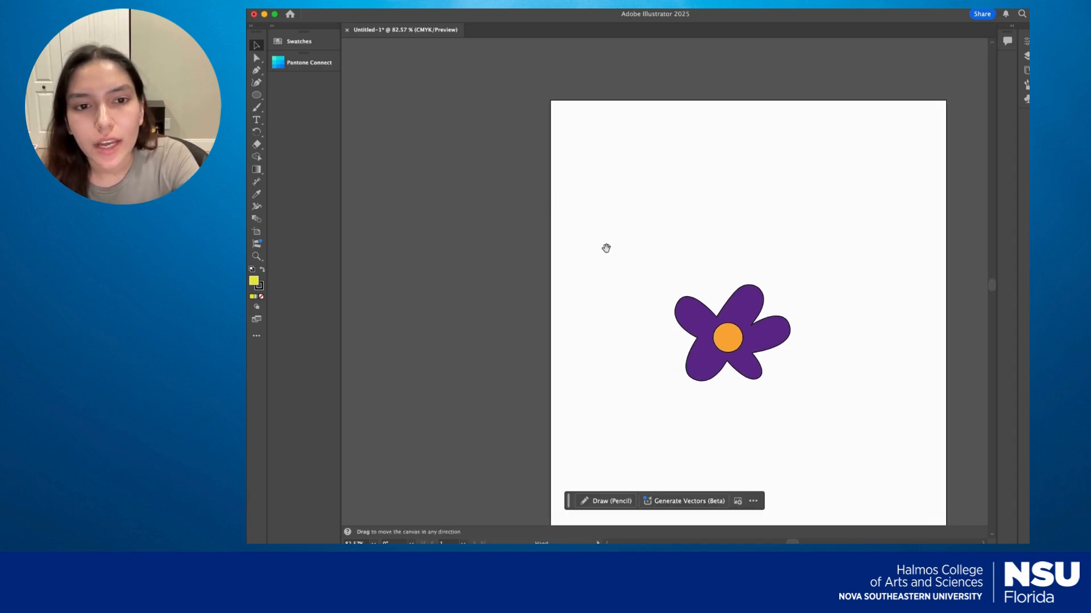
pyautogui.moveTo(606, 249); pyautogui.dragTo(505, 203)
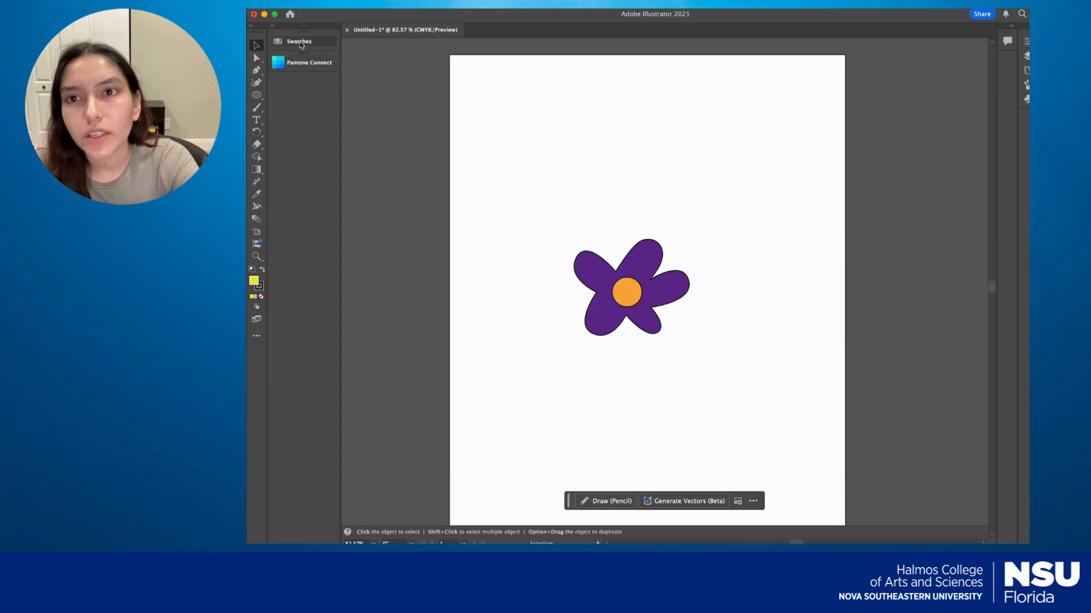
pyautogui.click(273, 26)
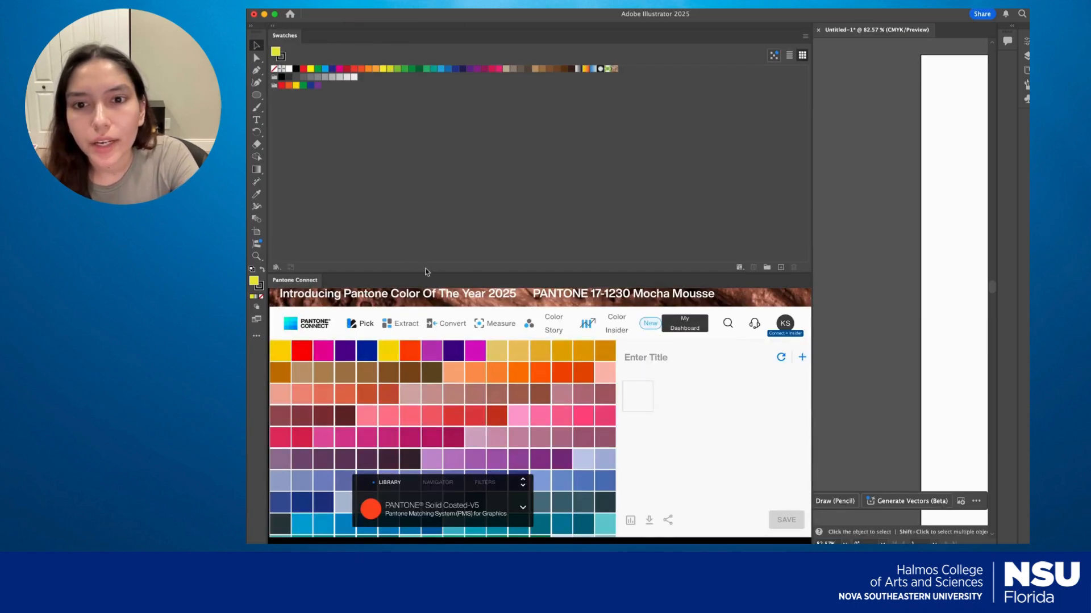
pyautogui.moveTo(431, 273); pyautogui.dragTo(434, 105)
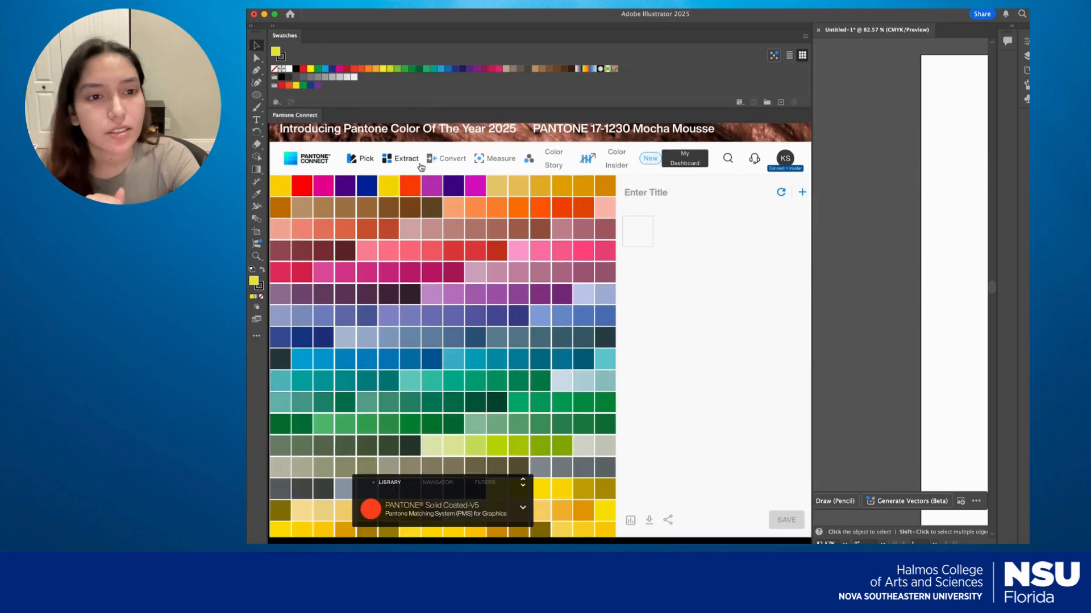
pyautogui.moveTo(811, 276); pyautogui.dragTo(555, 280)
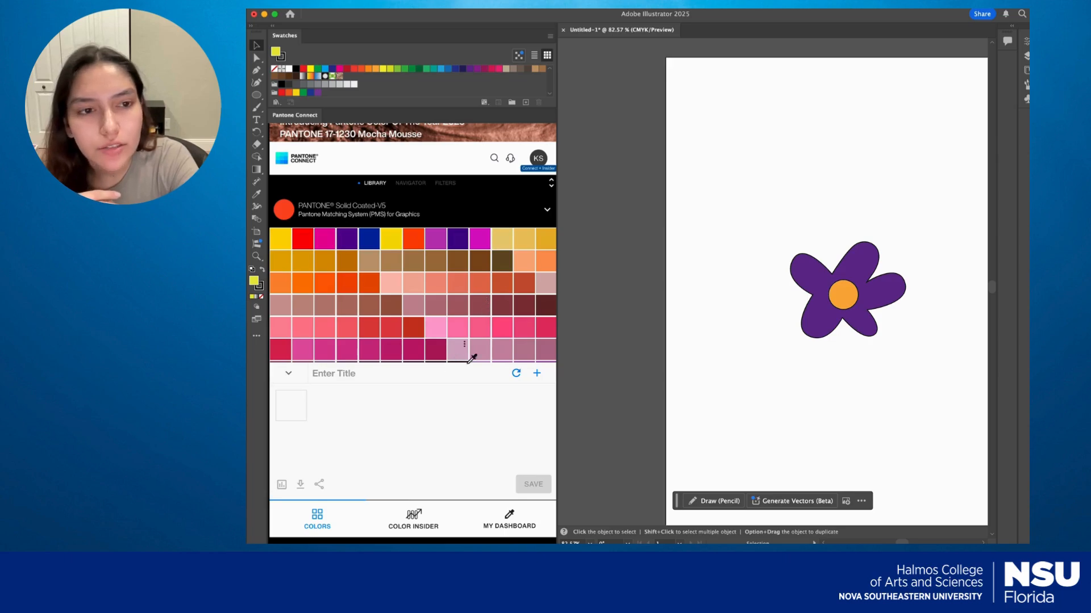
# Inspect the CMYK fill values of the flower's purple petals and its orange center in the Color Mixer.
pyautogui.click(807, 334)
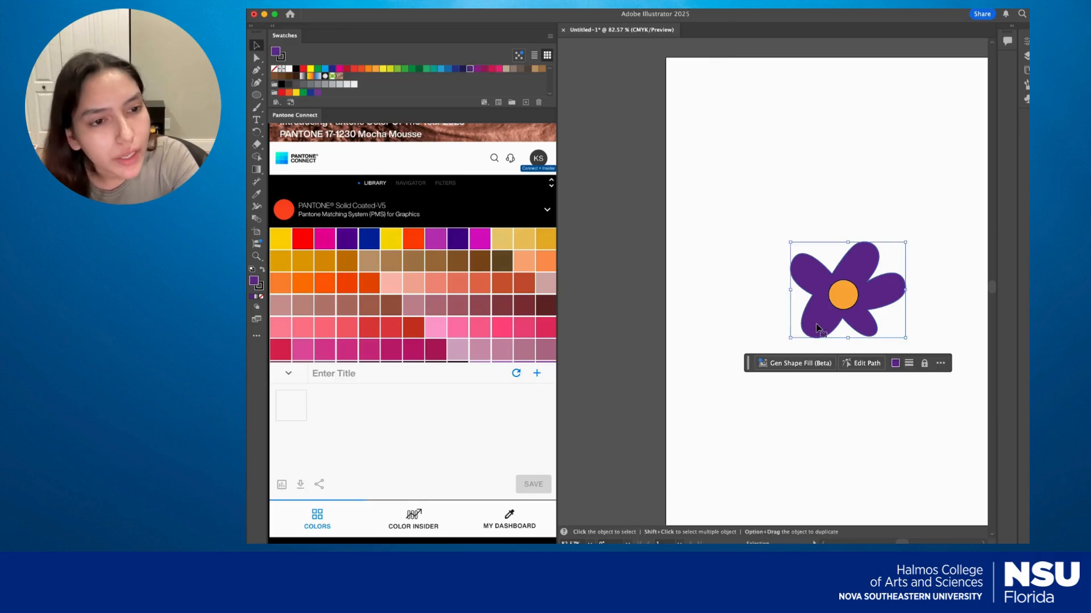
pyautogui.click(895, 364)
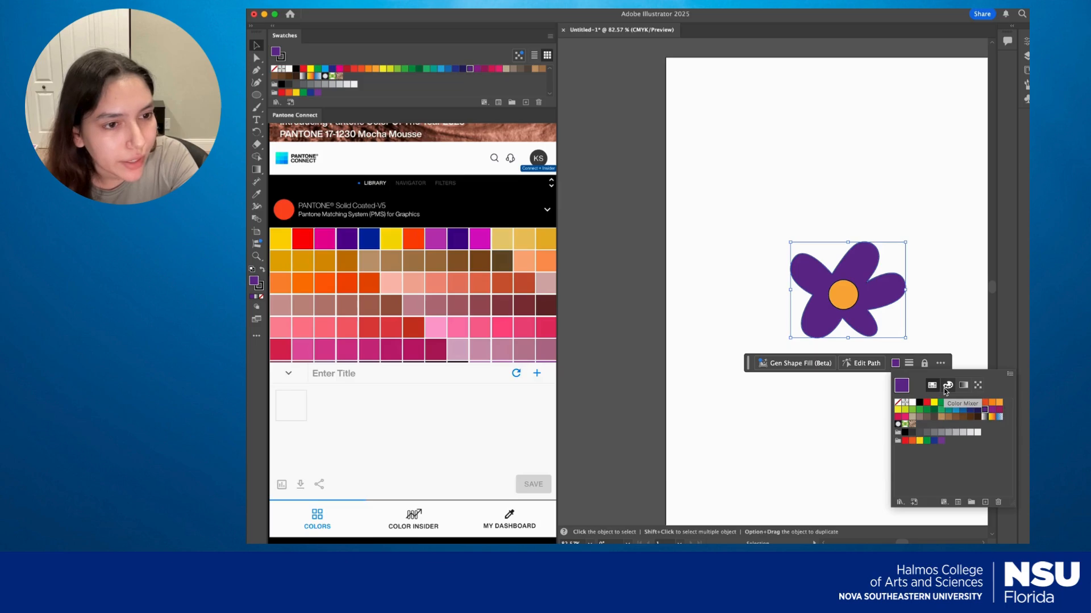
pyautogui.click(948, 385)
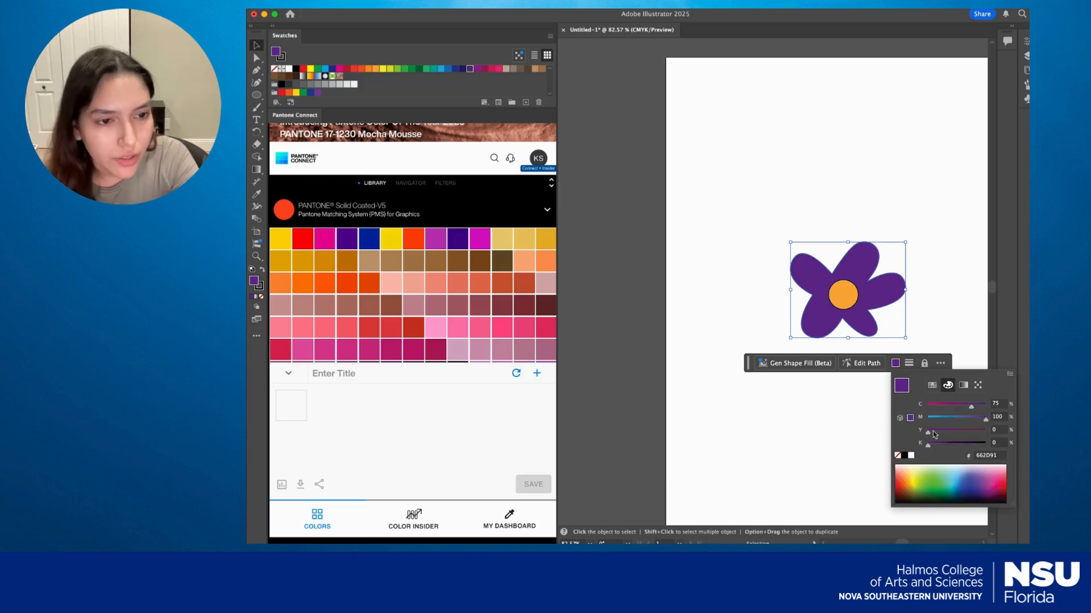
pyautogui.click(847, 445)
pyautogui.click(843, 295)
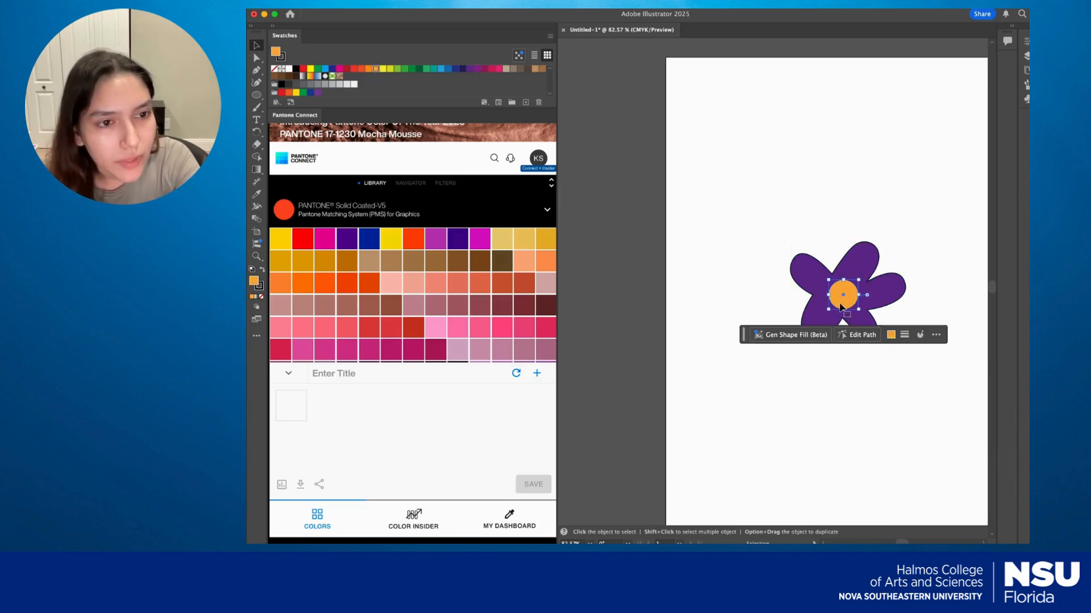
pyautogui.click(891, 338)
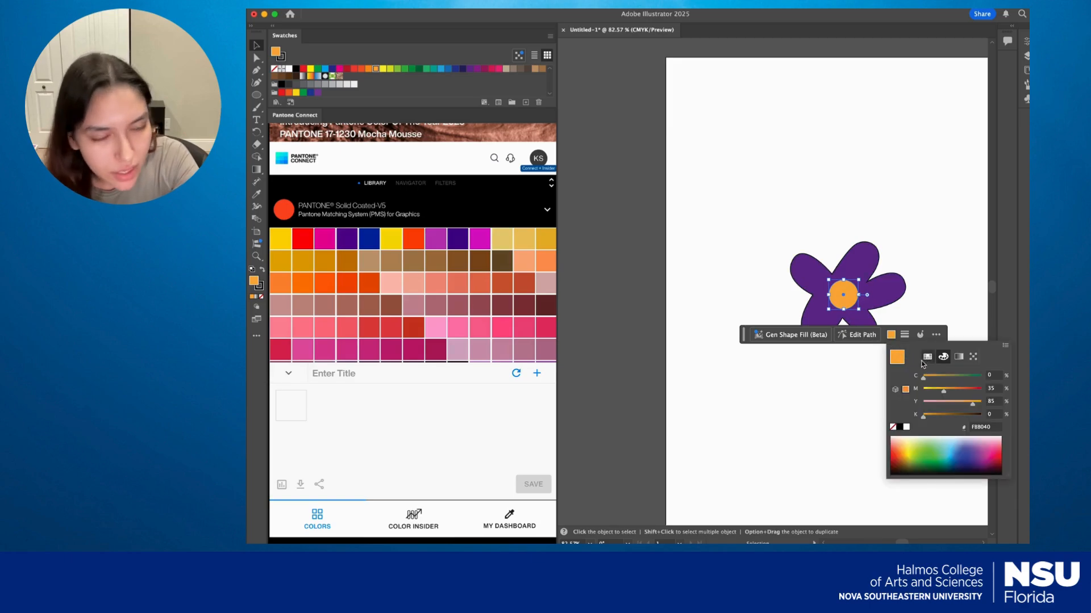
pyautogui.click(785, 405)
pyautogui.click(798, 412)
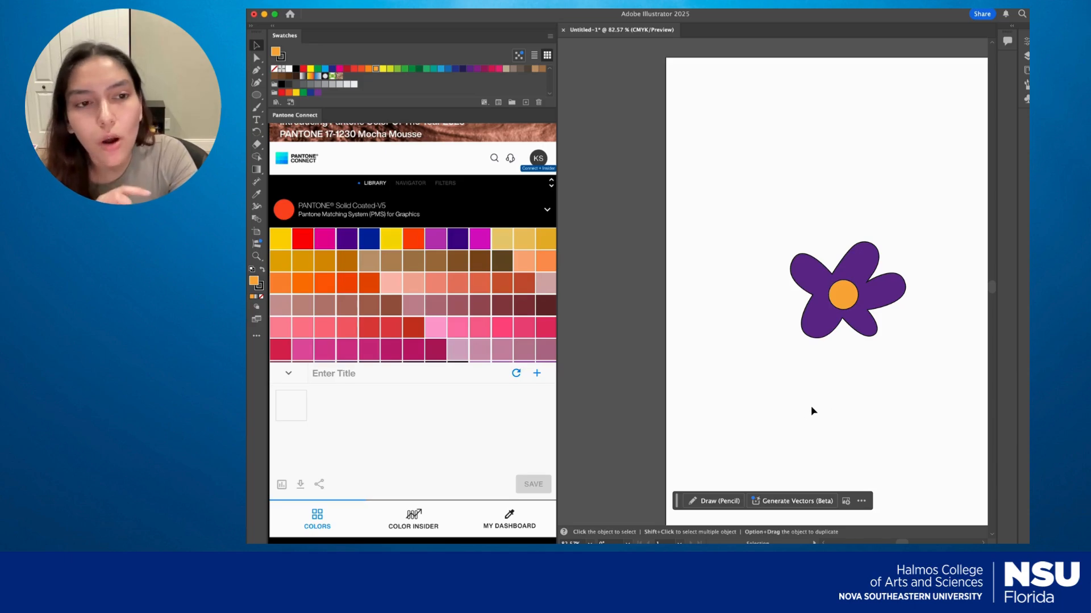
# Fill the flower's petals with PANTONE Medium Purple from the Solid Coated-V5 library, briefly trying an orange Pantone color for comparison.
pyautogui.click(816, 334)
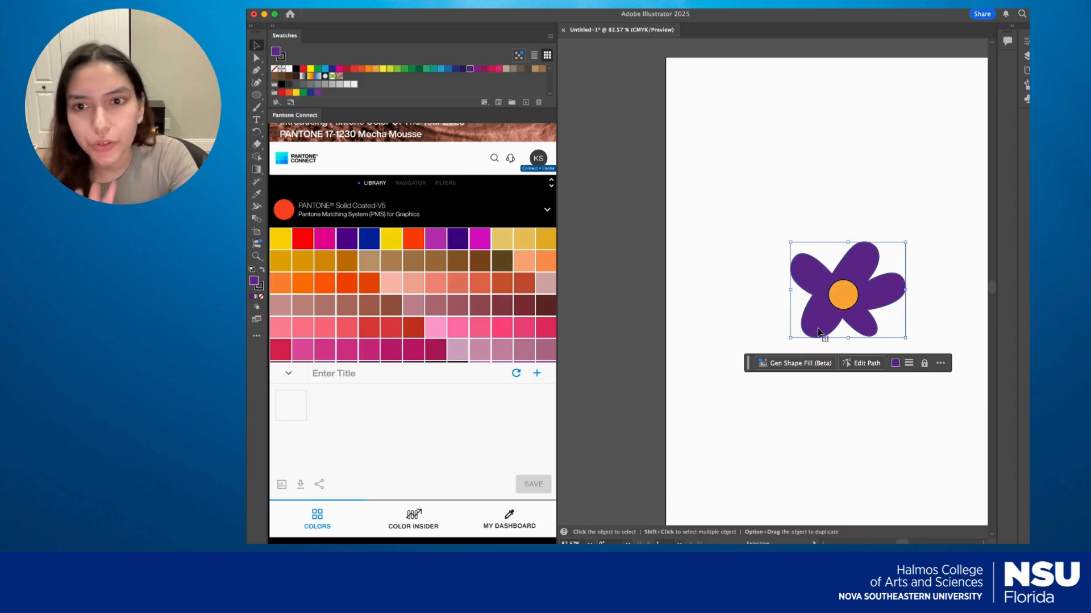
pyautogui.scroll(-2, 406, 260)
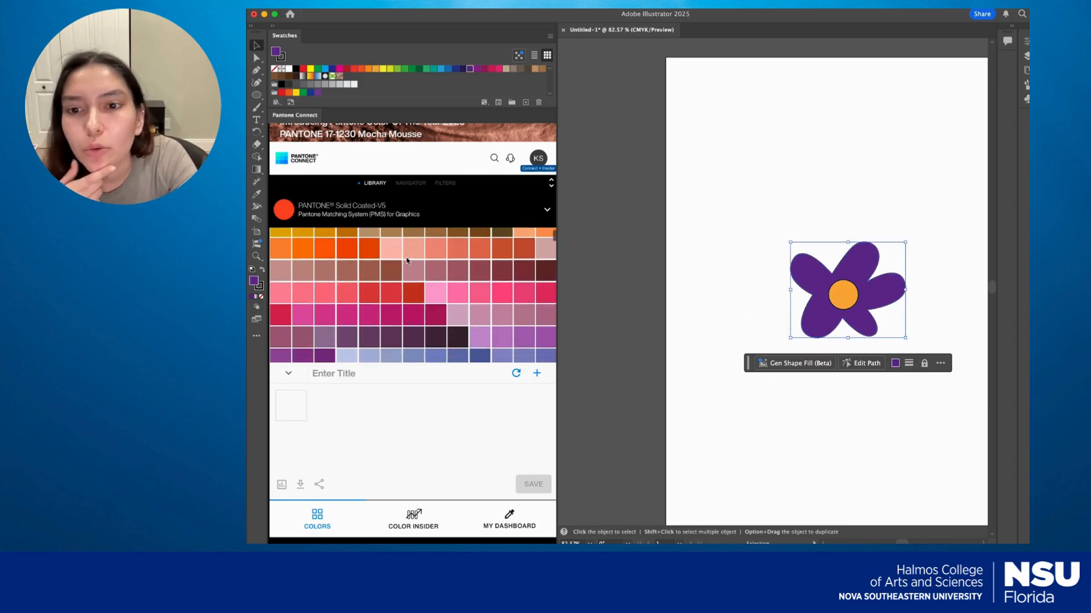
pyautogui.scroll(-1, 406, 261)
pyautogui.scroll(-3, 407, 260)
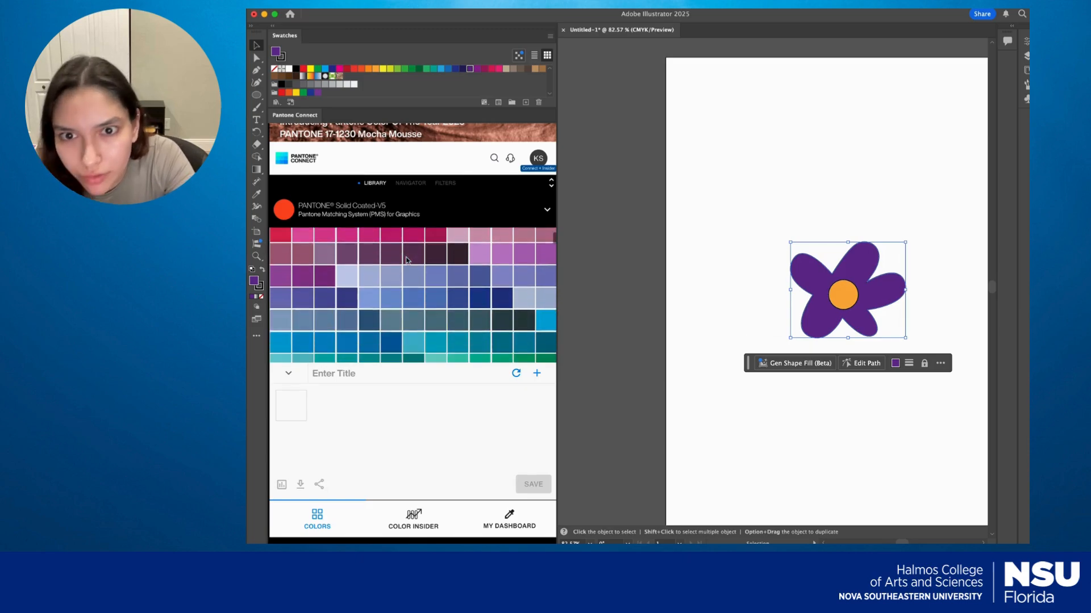
pyautogui.scroll(-5, 406, 260)
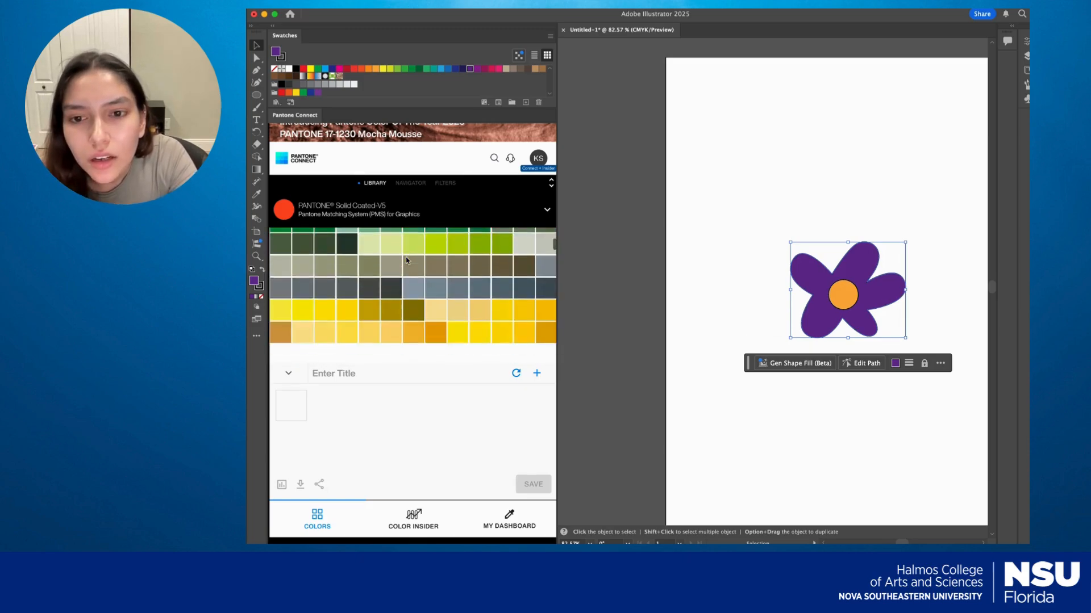
pyautogui.scroll(-10, 406, 257)
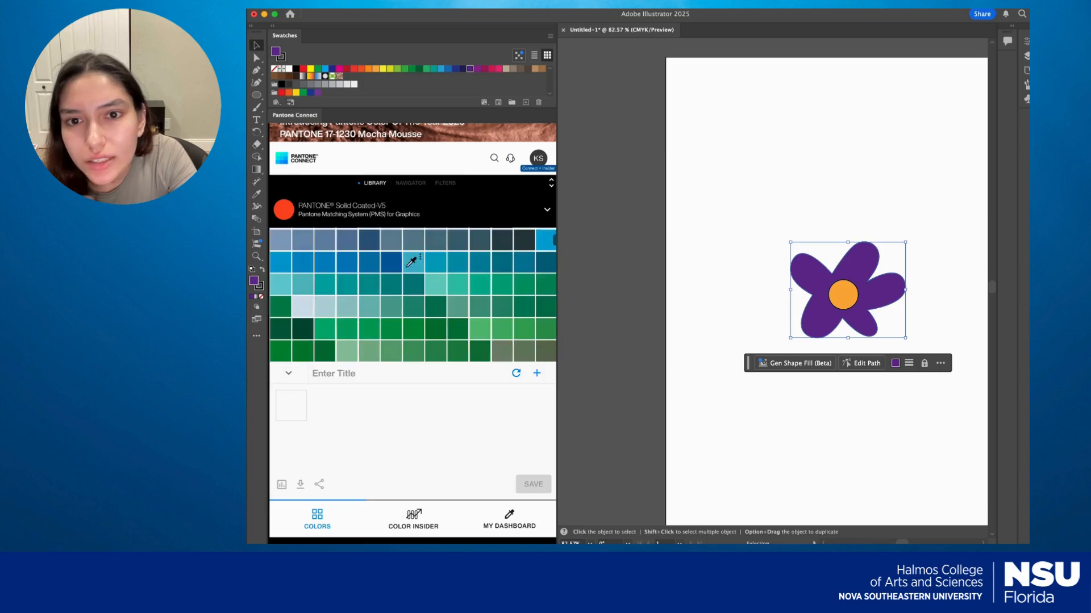
pyautogui.scroll(5, 406, 264)
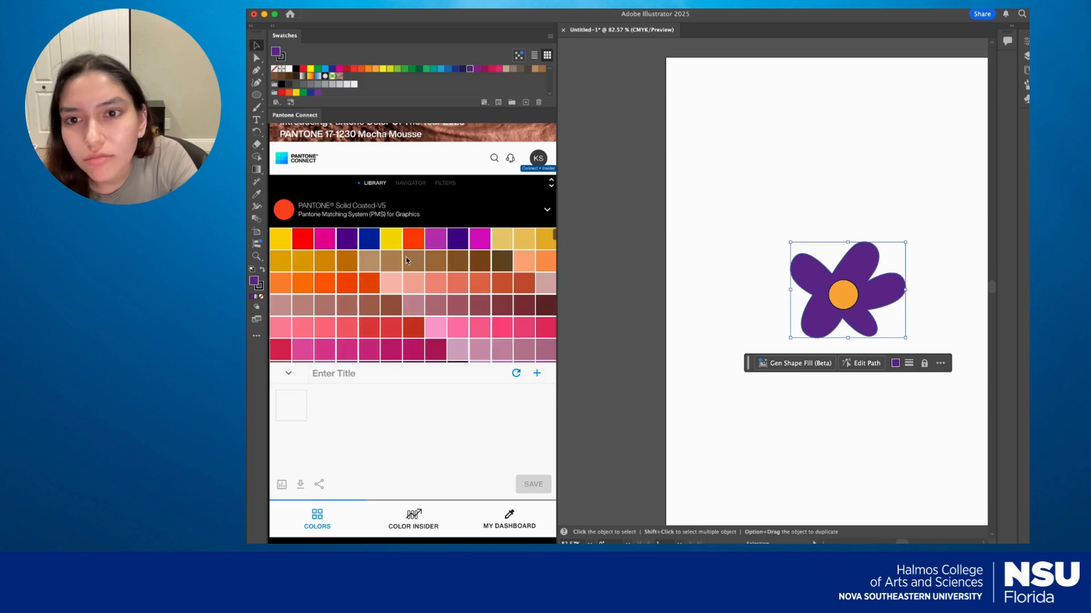
pyautogui.click(347, 246)
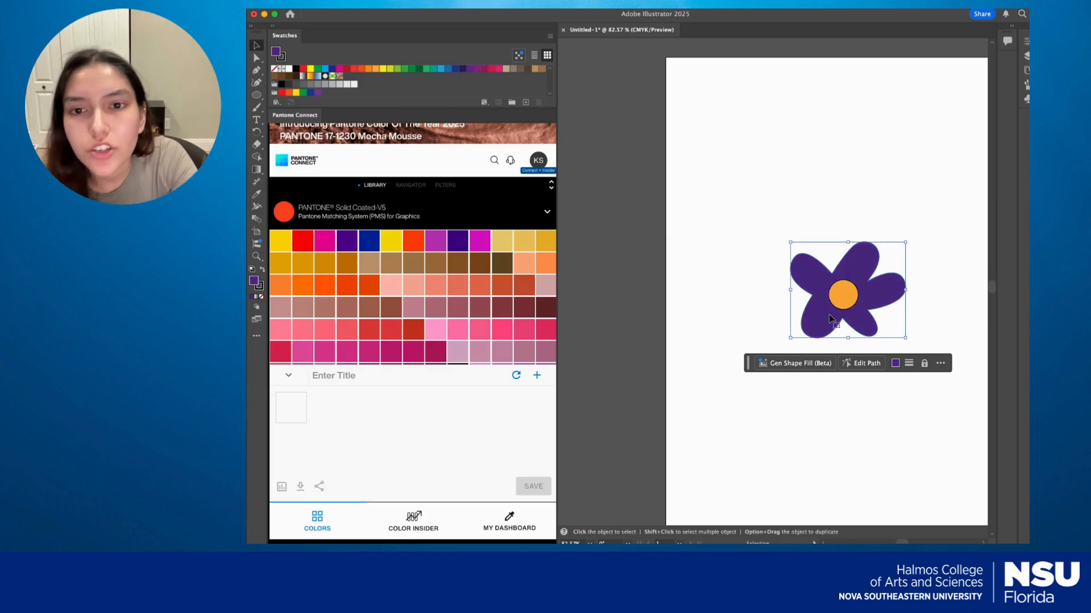
pyautogui.click(417, 245)
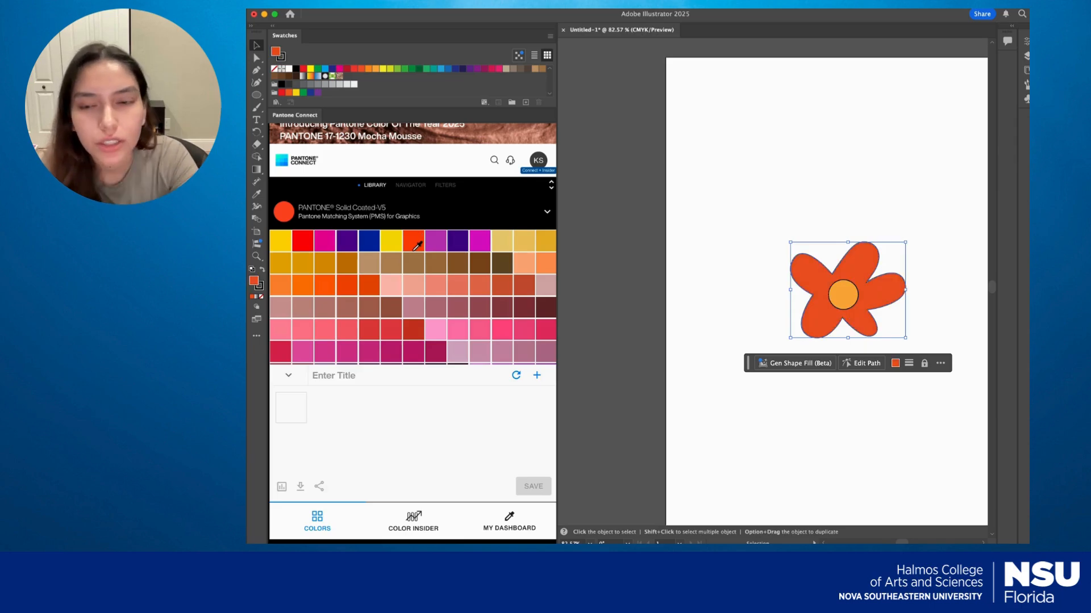
pyautogui.click(348, 248)
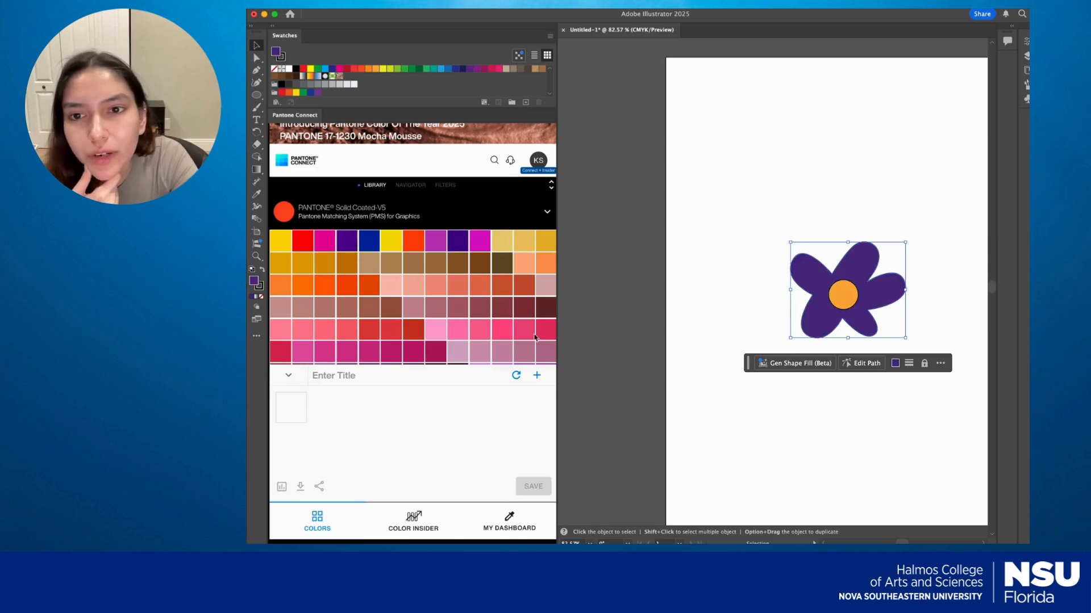
# Add PANTONE Medium Purple to the swatches, apply that swatch to the petals' fill, and check it in the Color Mixer.
pyautogui.click(353, 236)
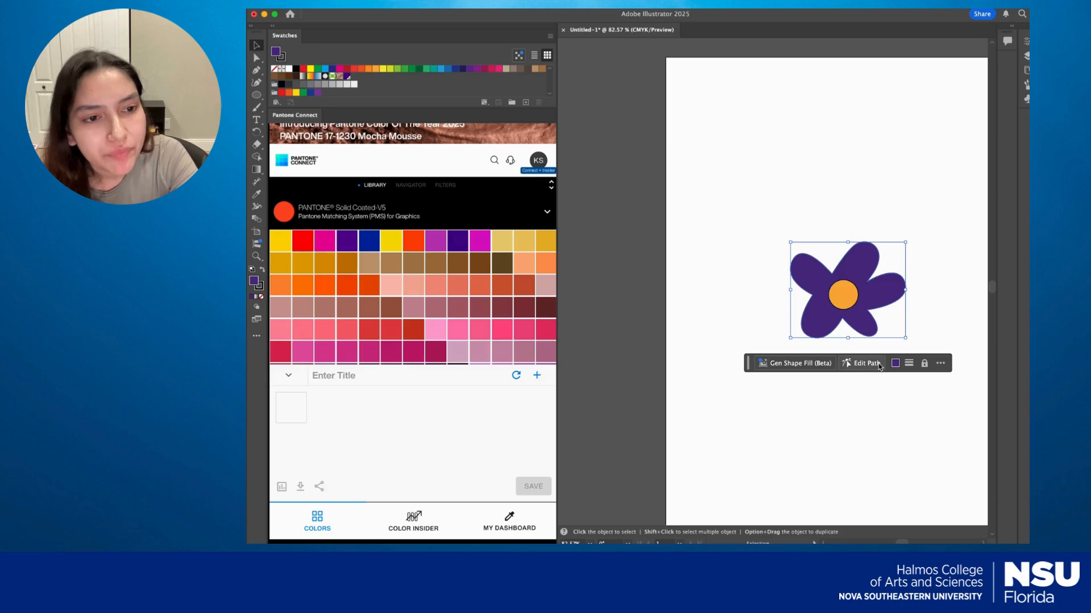
pyautogui.click(895, 363)
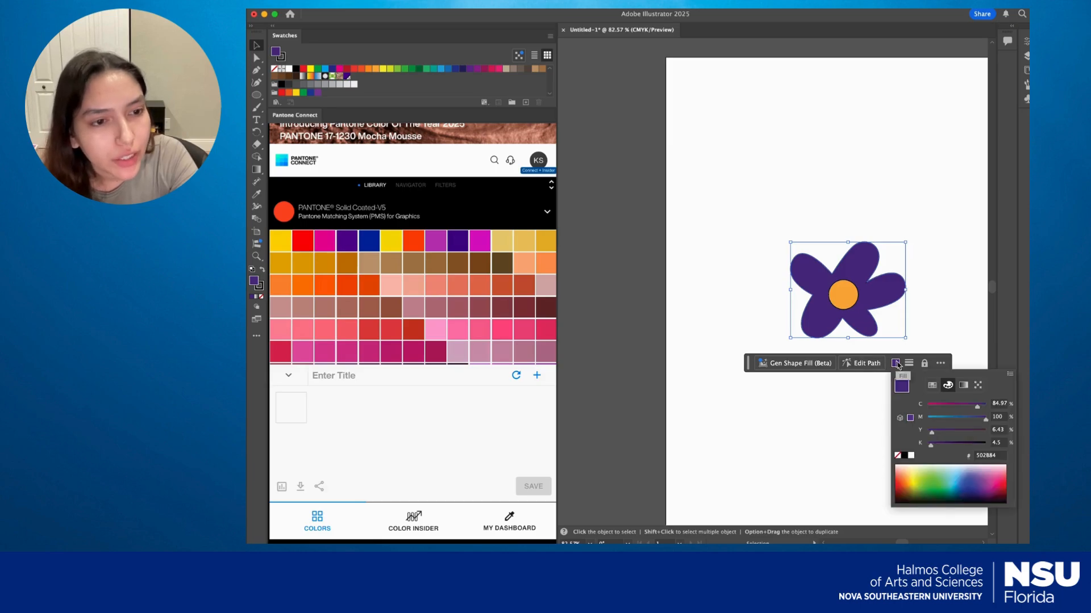
pyautogui.click(929, 386)
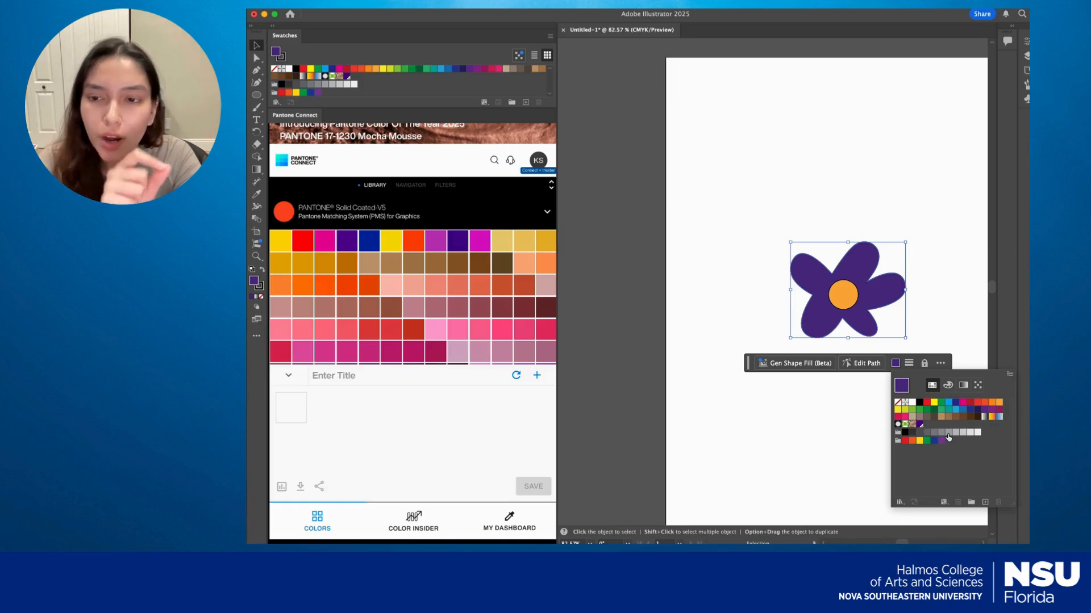
pyautogui.click(920, 425)
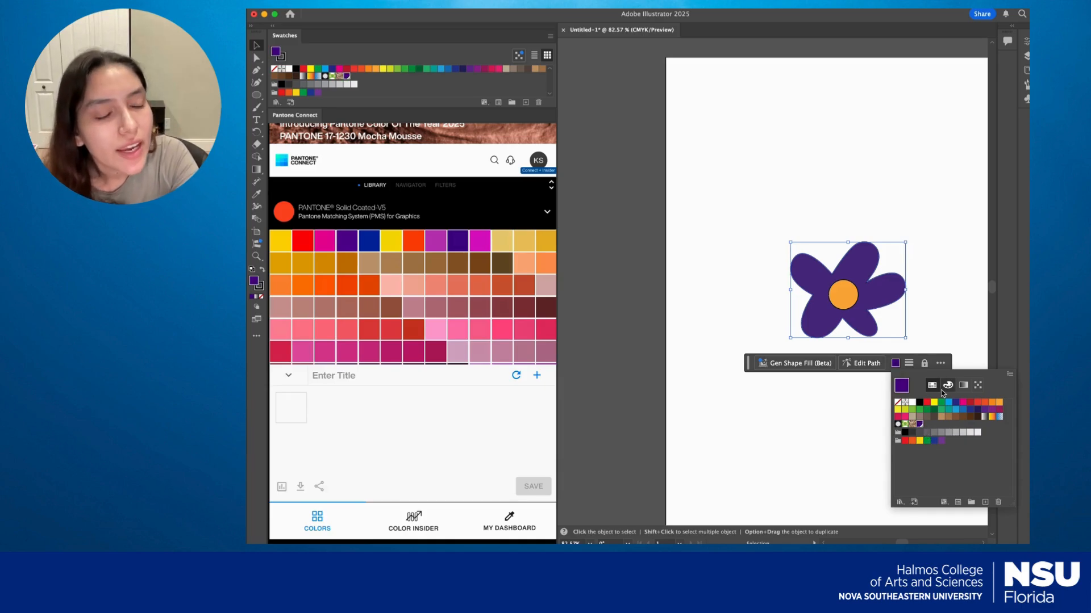
pyautogui.click(948, 385)
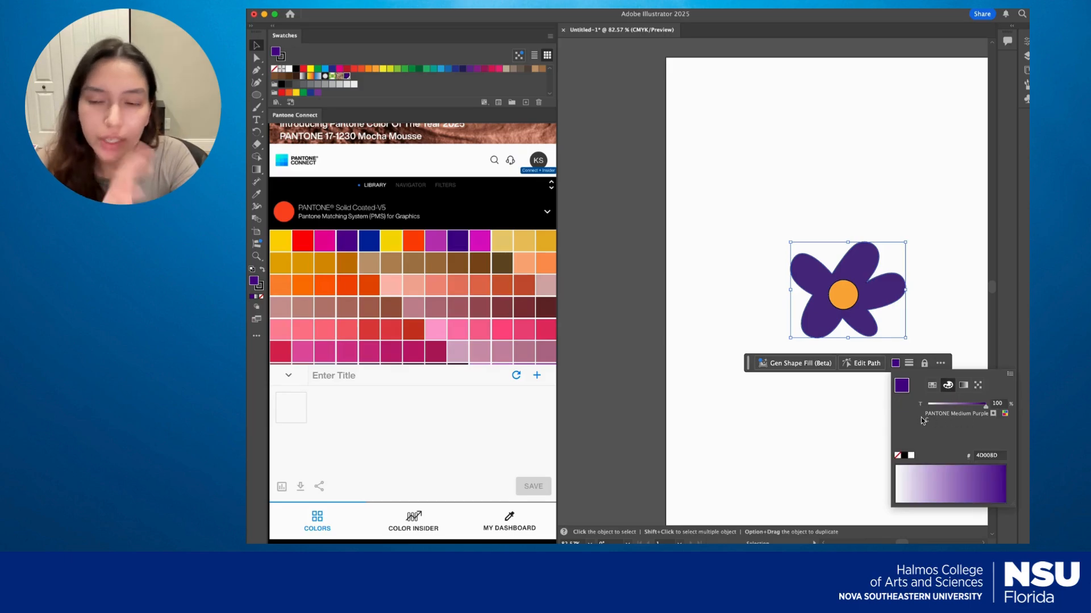
pyautogui.click(784, 419)
# Fill the flower's center circle with the orange PANTONE 6017 C from the Pantone library.
pyautogui.click(841, 301)
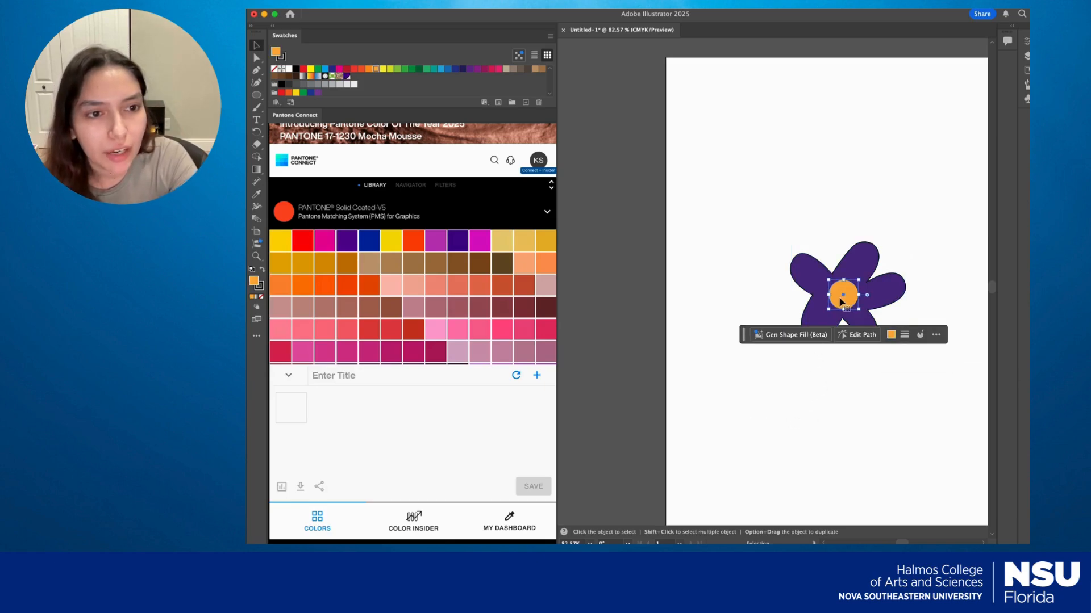
pyautogui.click(890, 335)
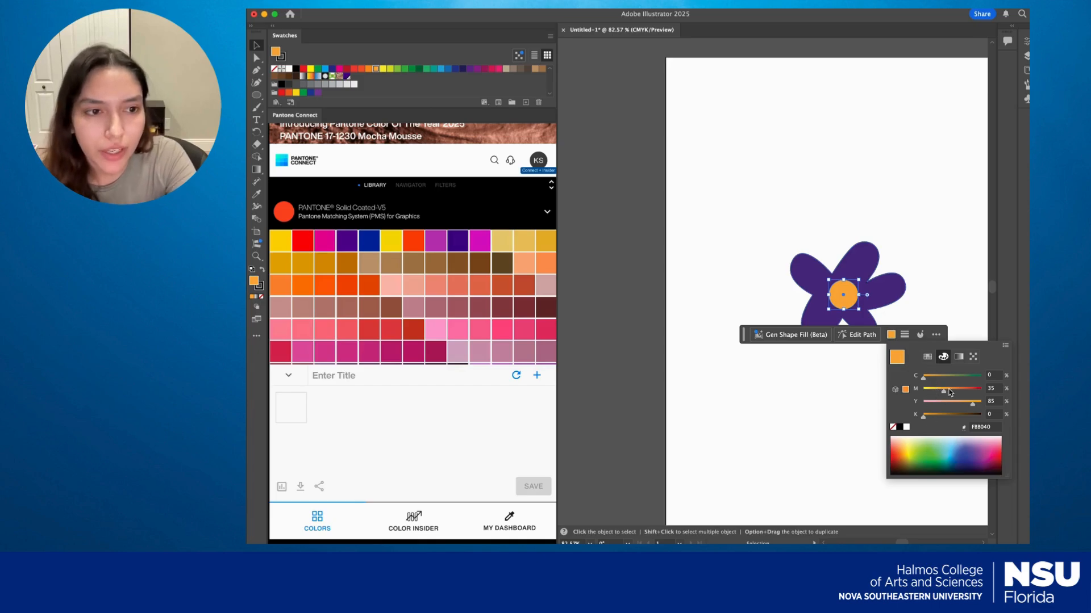
pyautogui.click(928, 360)
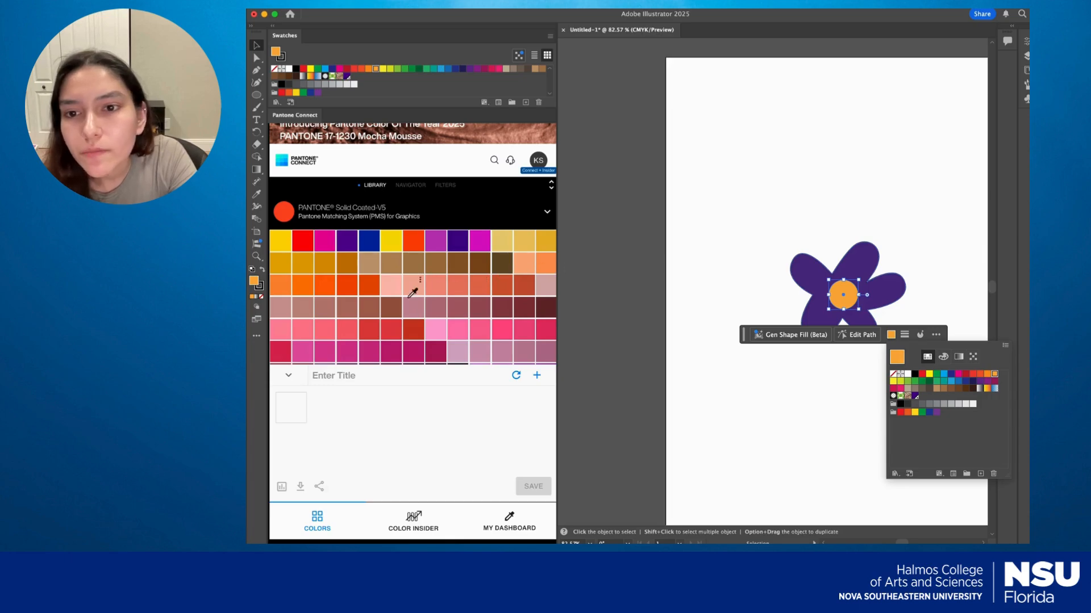
pyautogui.click(280, 290)
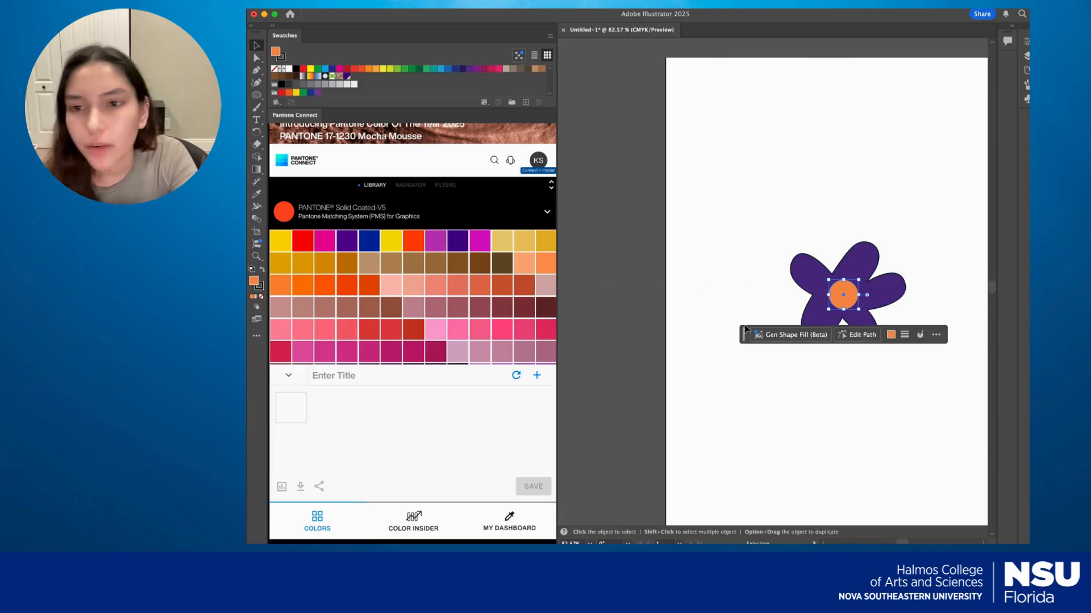
# Add PANTONE 6017 C to the swatches, apply that swatch to the flower's center, and check it in the Color Mixer.
pyautogui.click(304, 281)
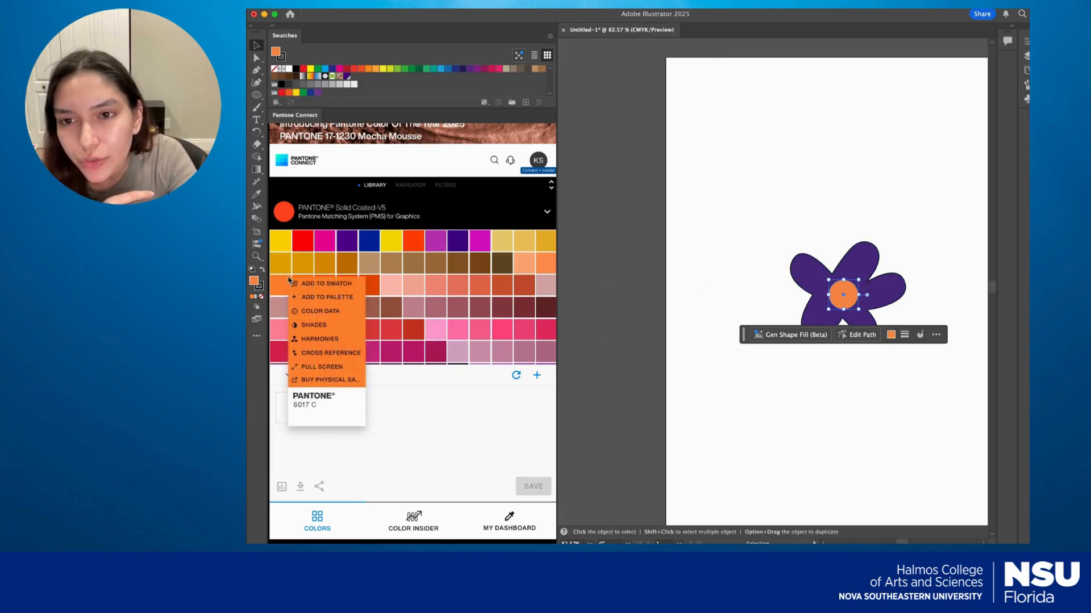
pyautogui.click(343, 283)
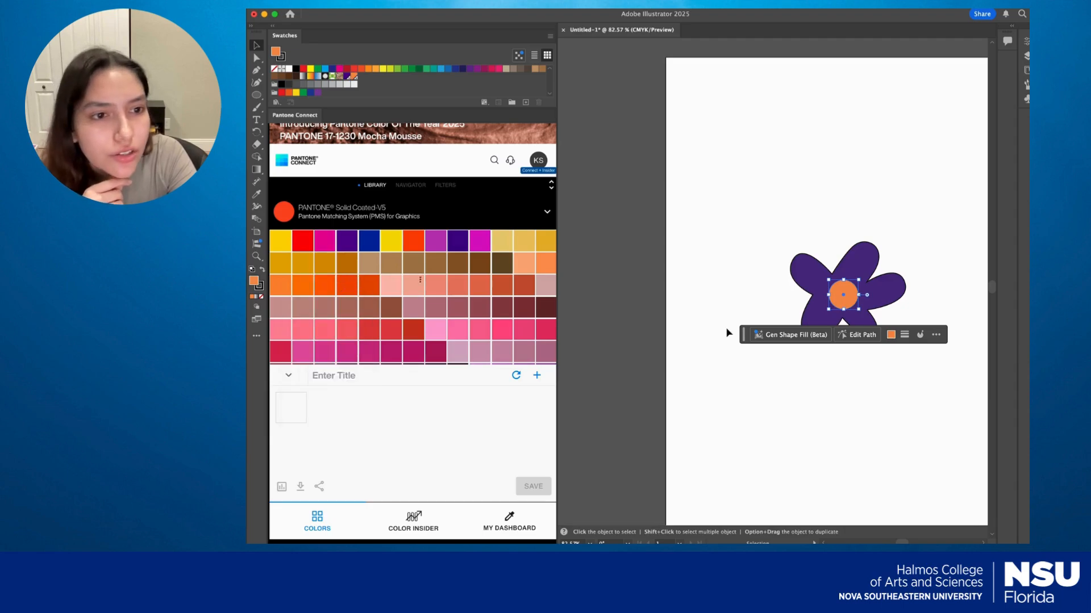
pyautogui.click(890, 336)
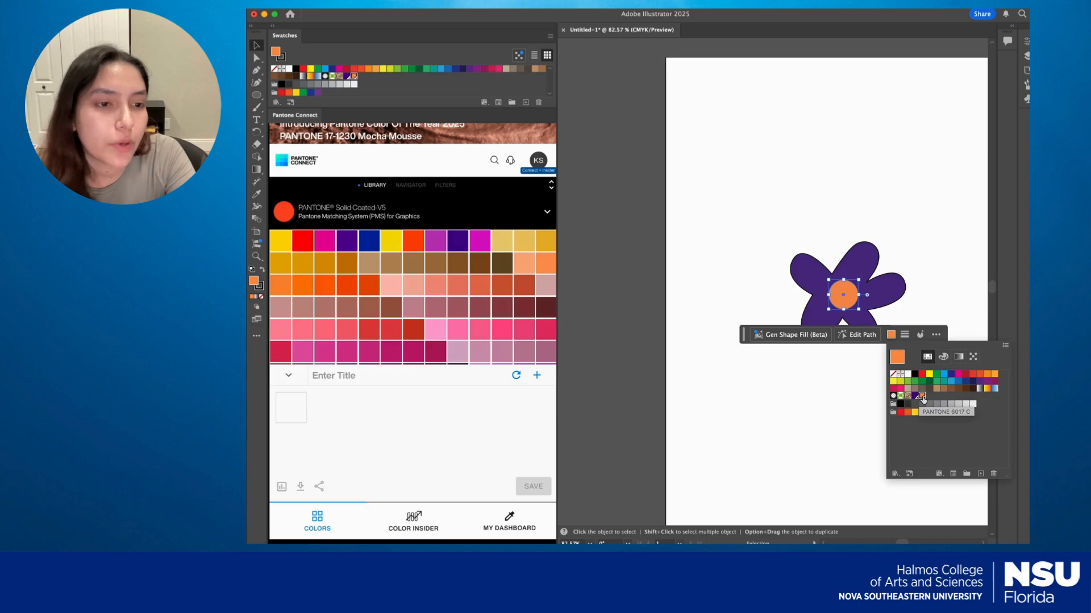
pyautogui.click(944, 357)
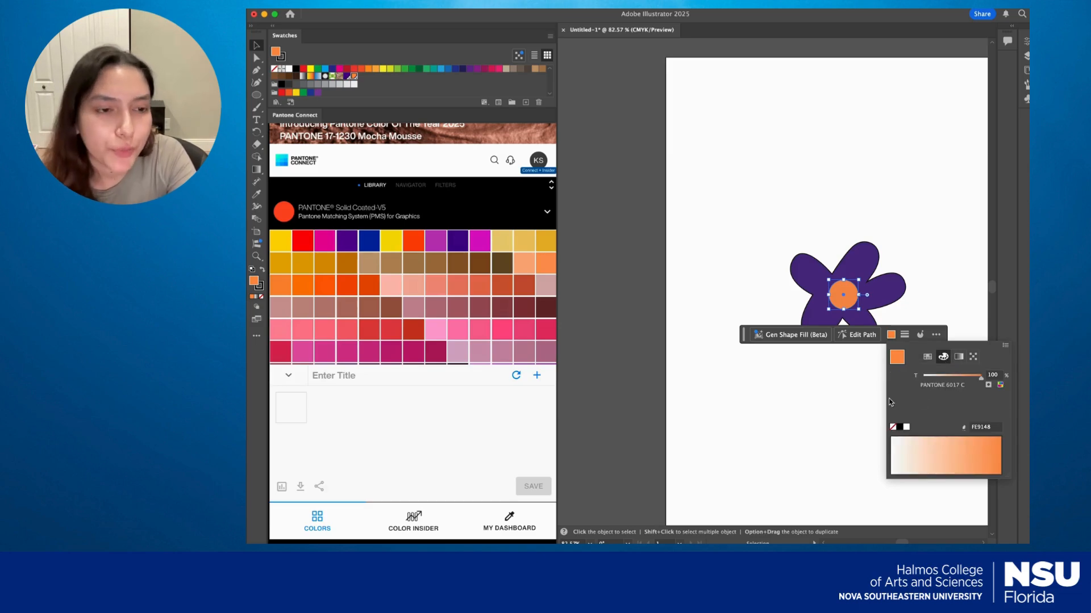
pyautogui.click(802, 402)
pyautogui.click(802, 403)
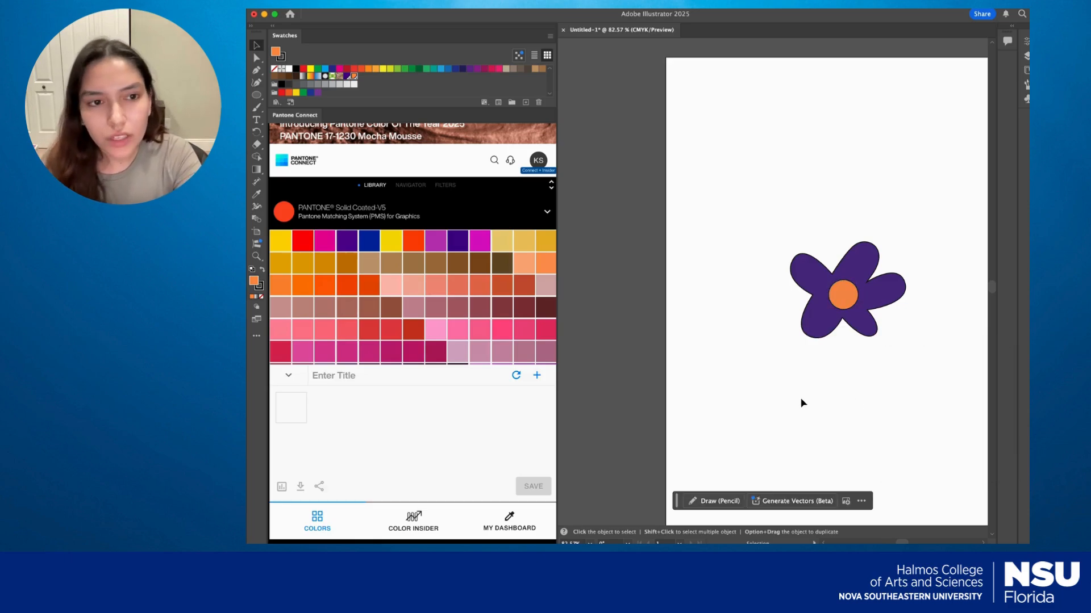
# Undo the Pantone fills and added swatches to restore the flower's original CMYK colors, and deselect the artwork.
pyautogui.press('super+z')
pyautogui.press('super+z')
pyautogui.press('super+z')
pyautogui.press('super+z')
pyautogui.press('super+z')
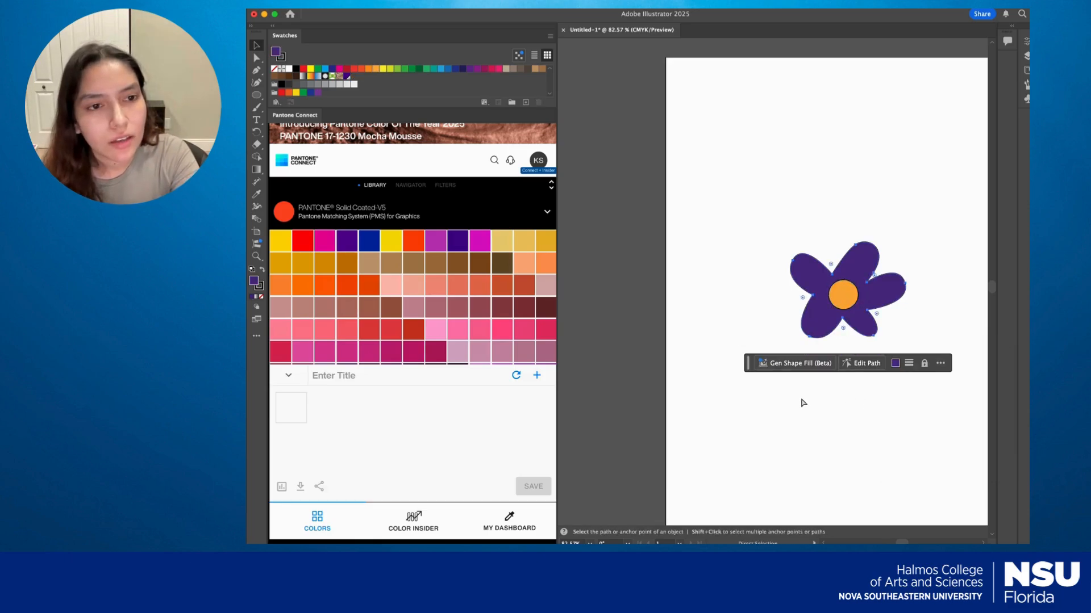
pyautogui.press('super+z')
pyautogui.press('super+shift+z')
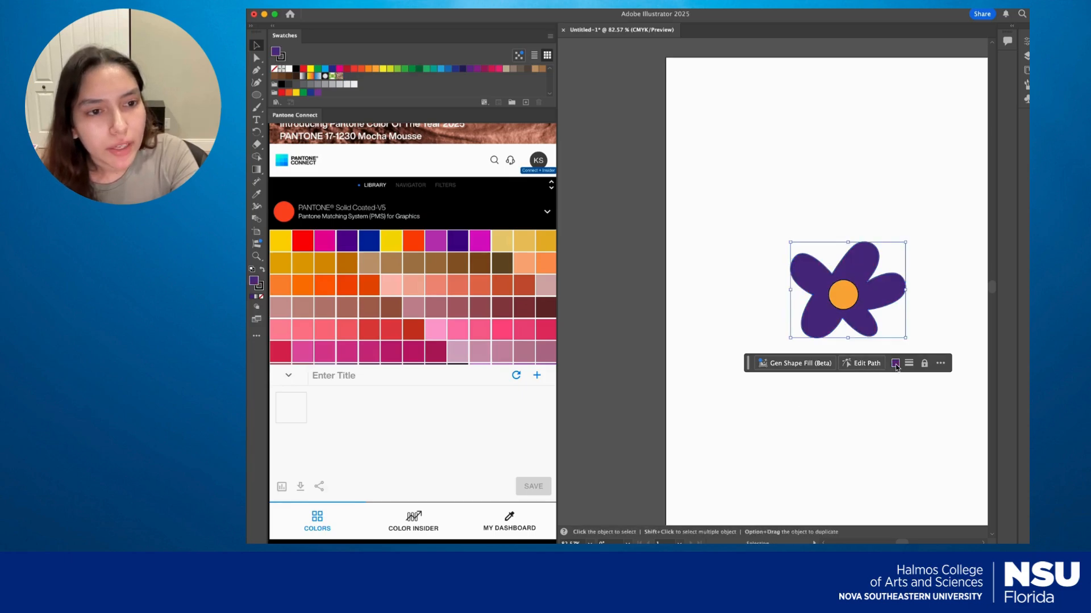
pyautogui.click(852, 393)
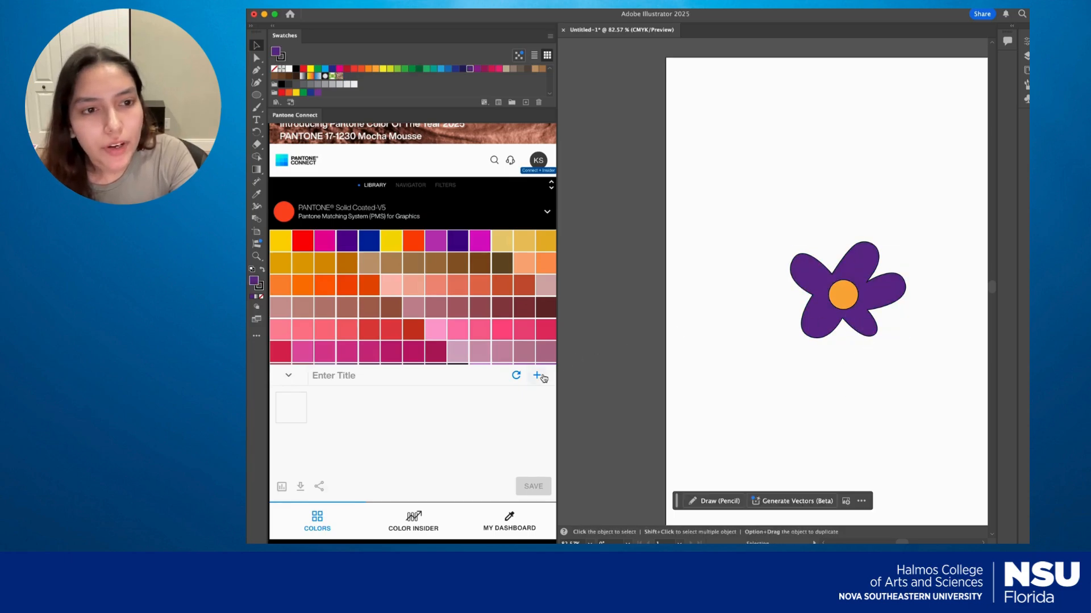
# Check the fill of the flower's purple petals again and deselect them.
pyautogui.click(859, 332)
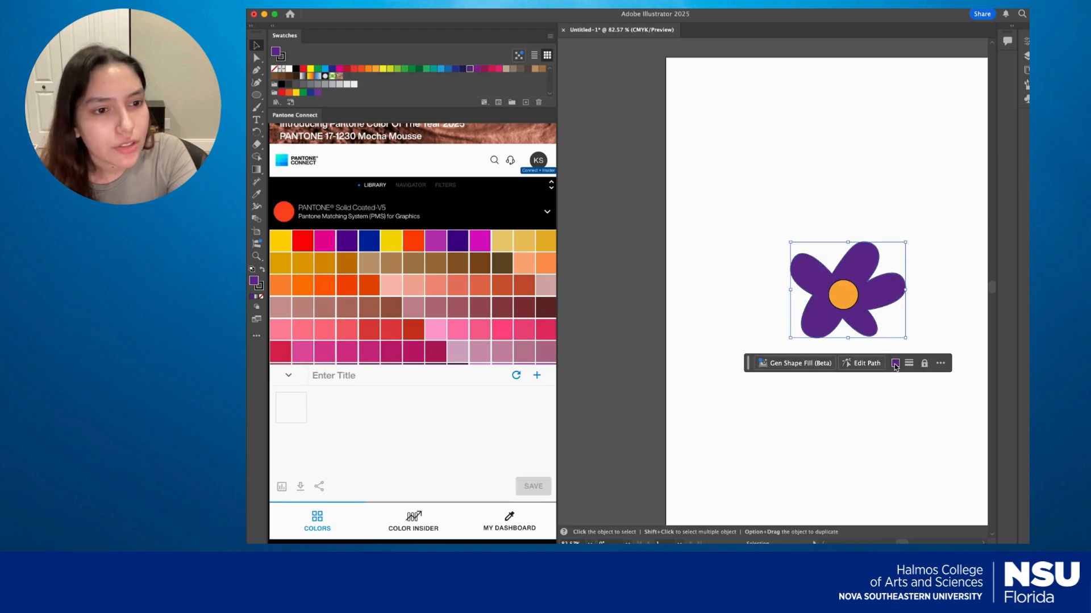
pyautogui.click(895, 363)
pyautogui.click(815, 434)
pyautogui.click(798, 427)
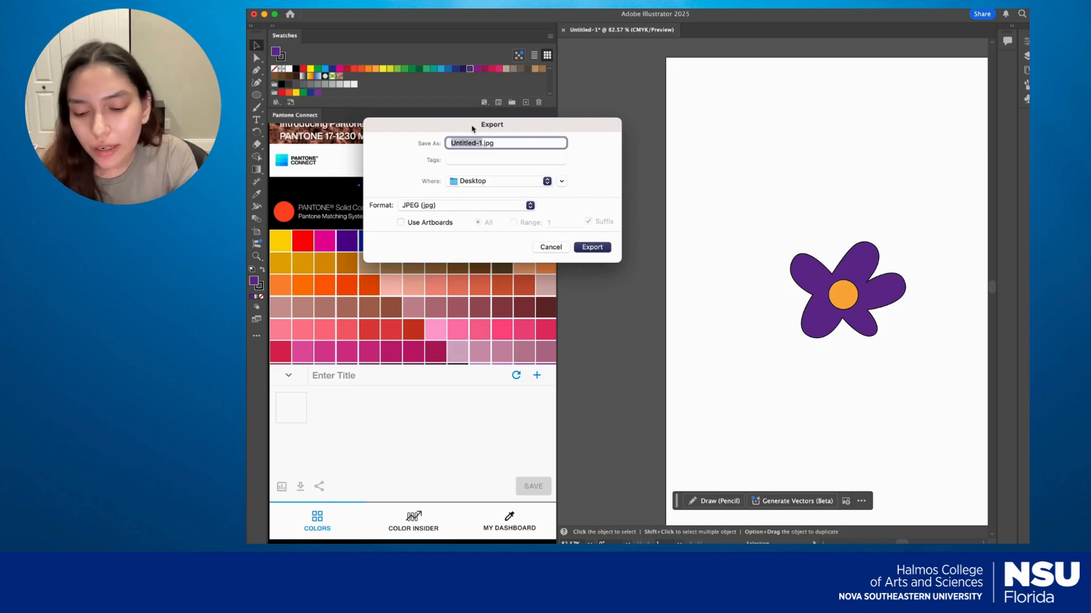
# Export the artwork to the Desktop as a JPEG named Flower using artboards, with the CMYK color model and medium quality.
pyautogui.write('Flower')
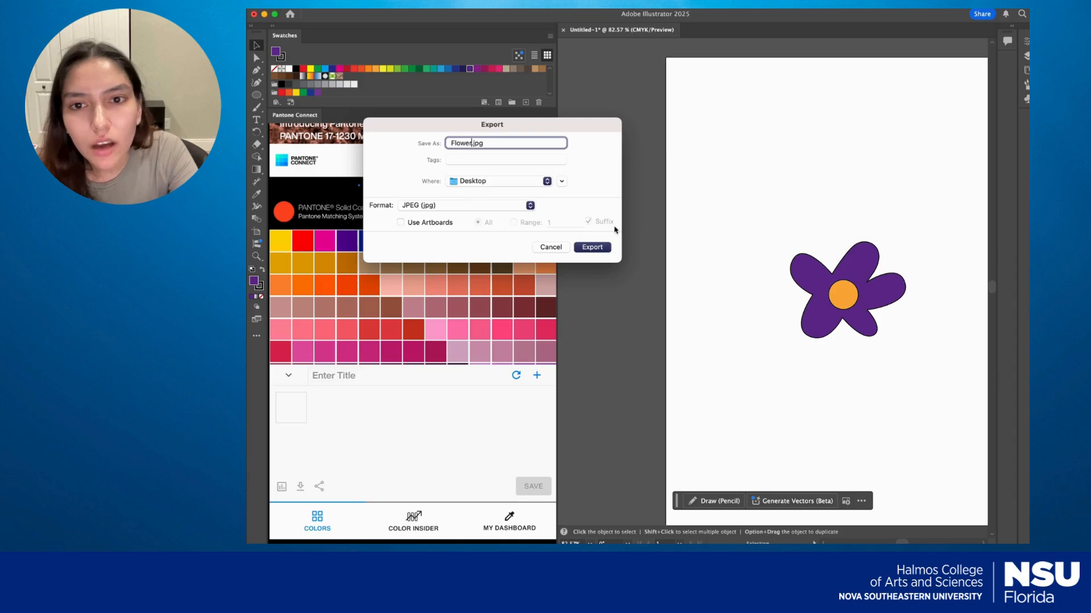
pyautogui.click(401, 222)
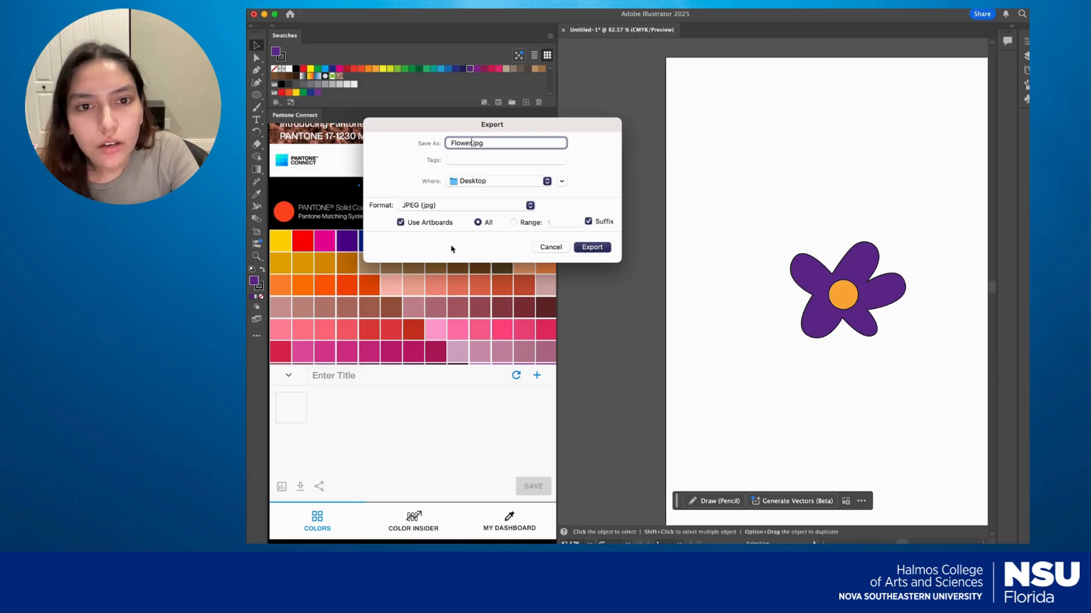
pyautogui.click(599, 249)
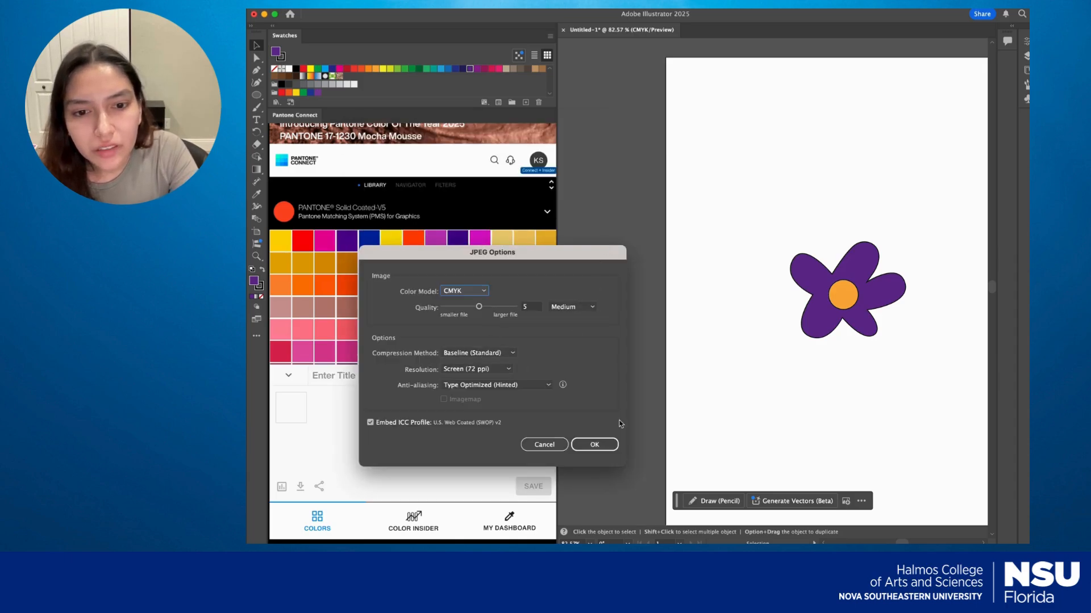
pyautogui.click(594, 444)
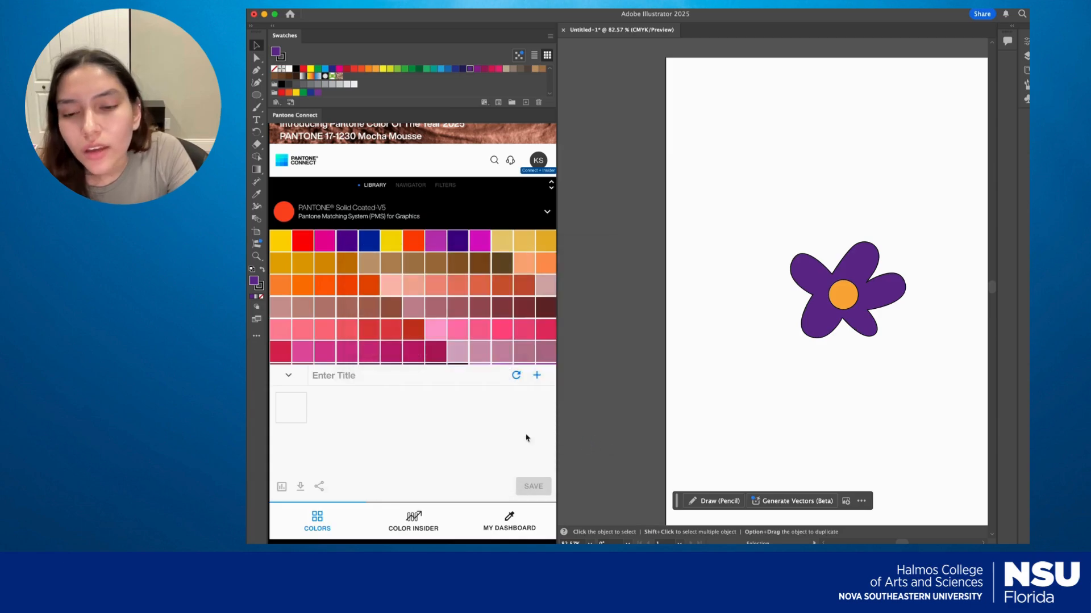
# Start color extraction in Pantone Connect and load Flower-01.jpg from the Desktop as the source image.
pyautogui.click(321, 523)
pyautogui.click(317, 412)
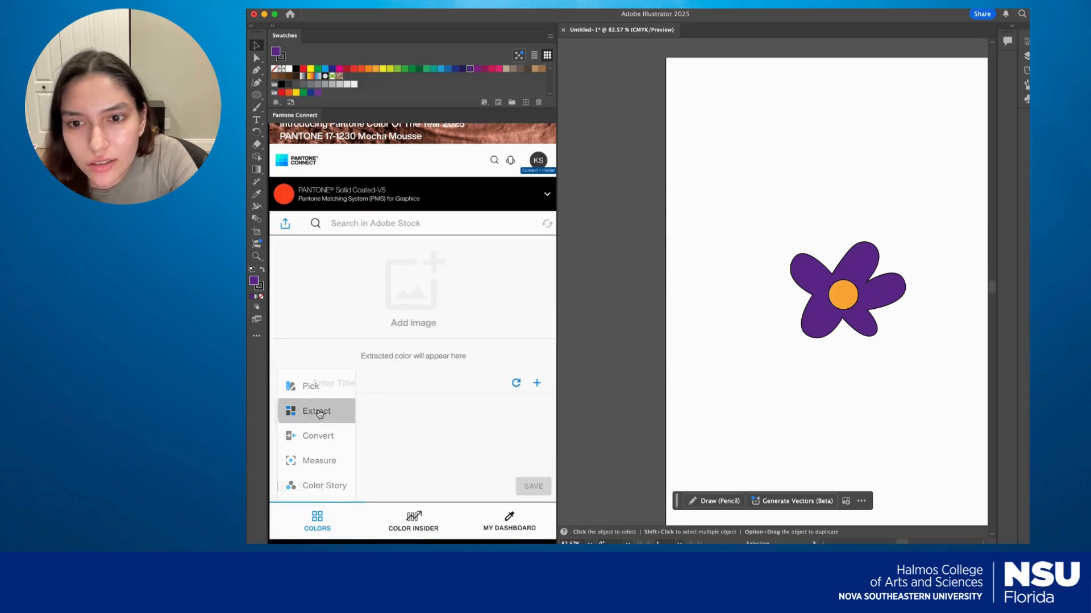
pyautogui.click(417, 285)
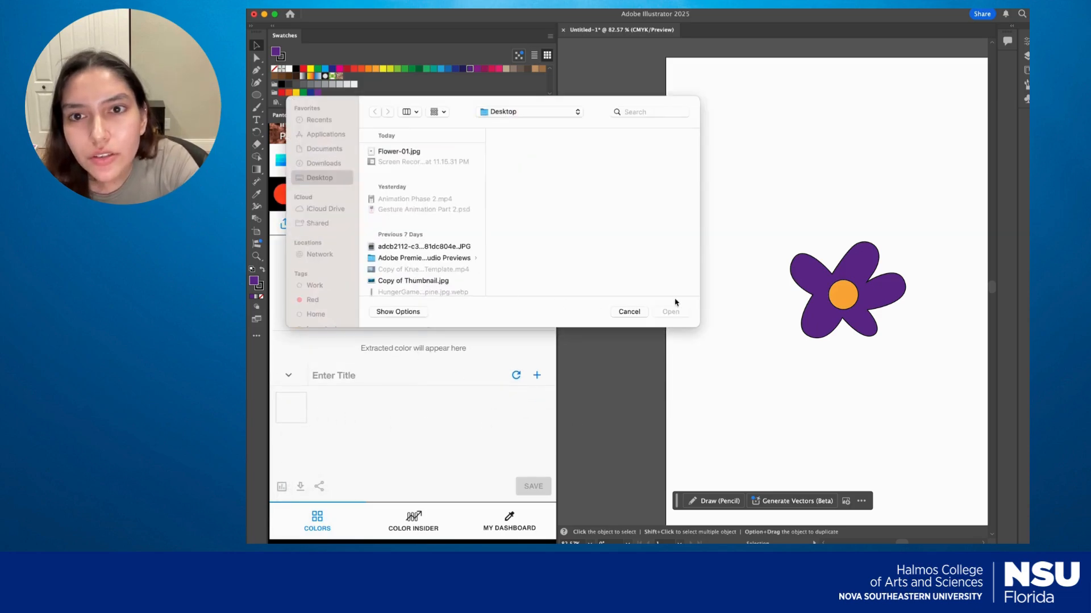
pyautogui.click(405, 153)
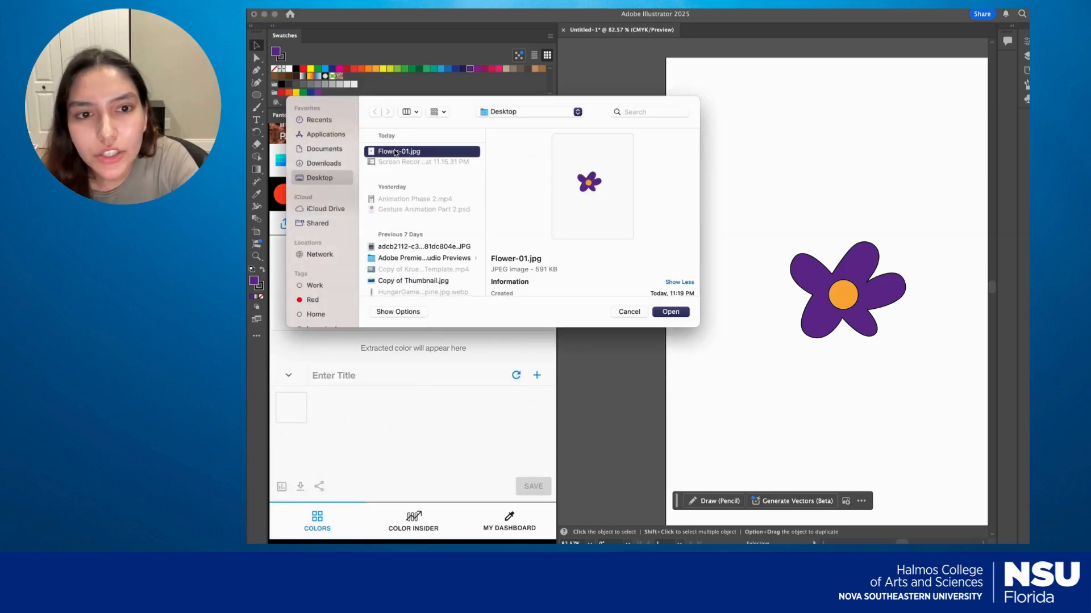
pyautogui.click(670, 312)
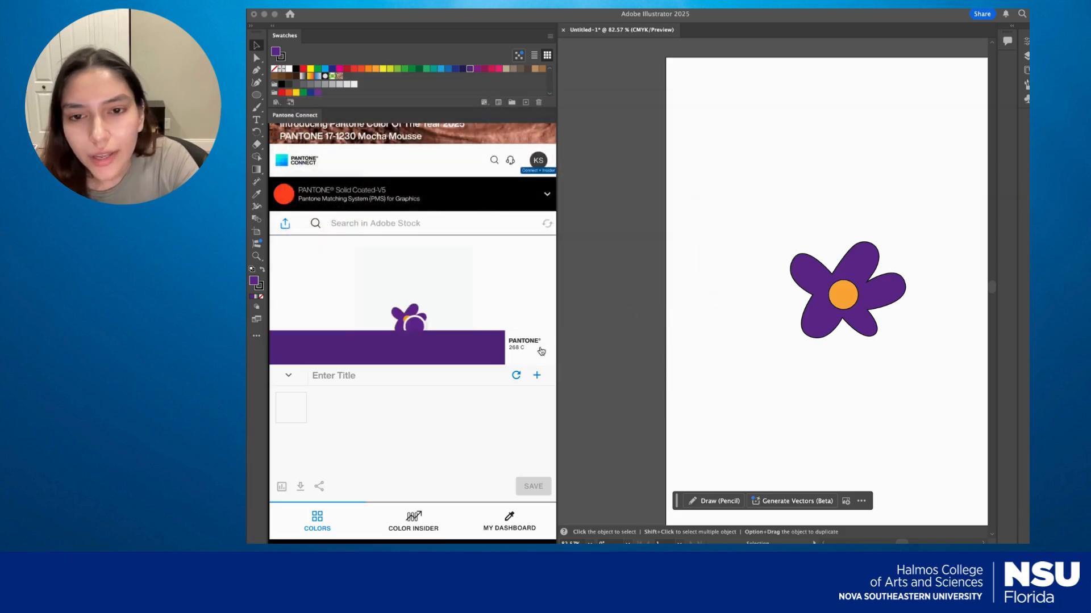
# Add the petals' extracted PANTONE 268 C color to the palette.
pyautogui.scroll(-1, 454, 310)
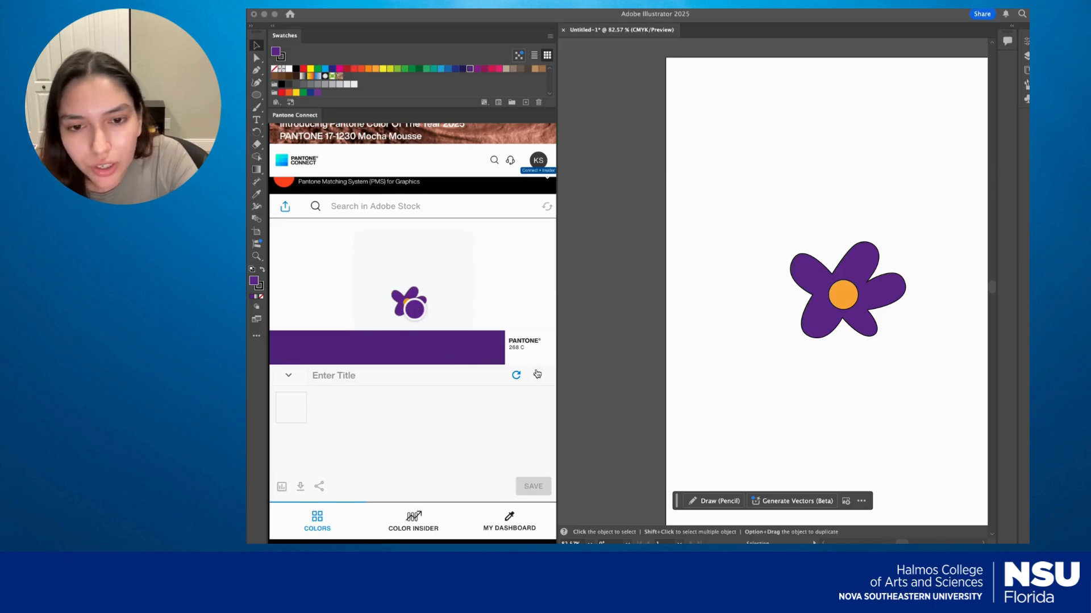
pyautogui.click(518, 356)
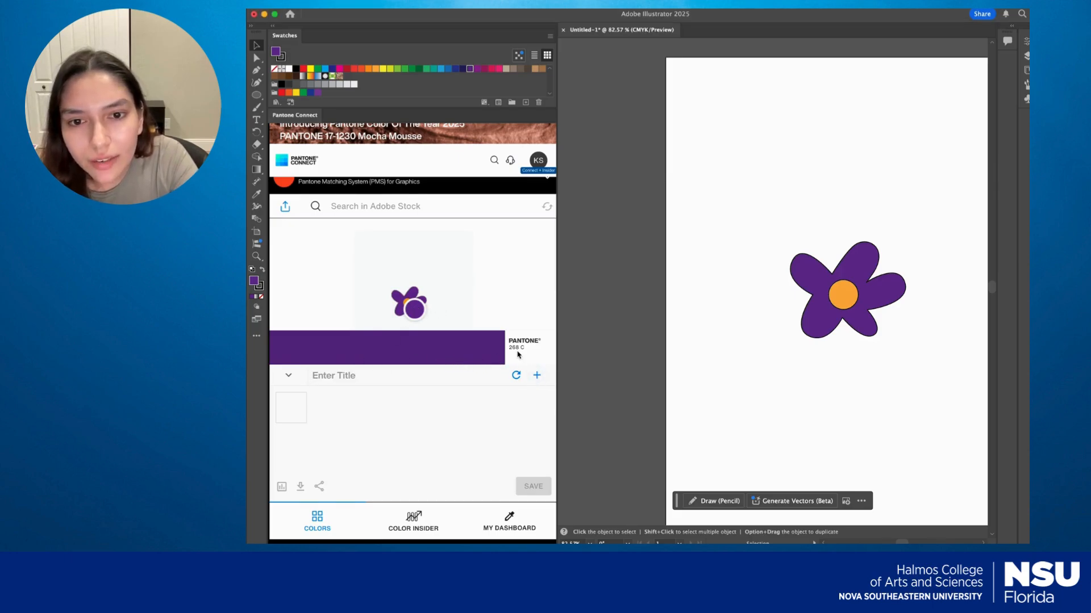
pyautogui.click(520, 370)
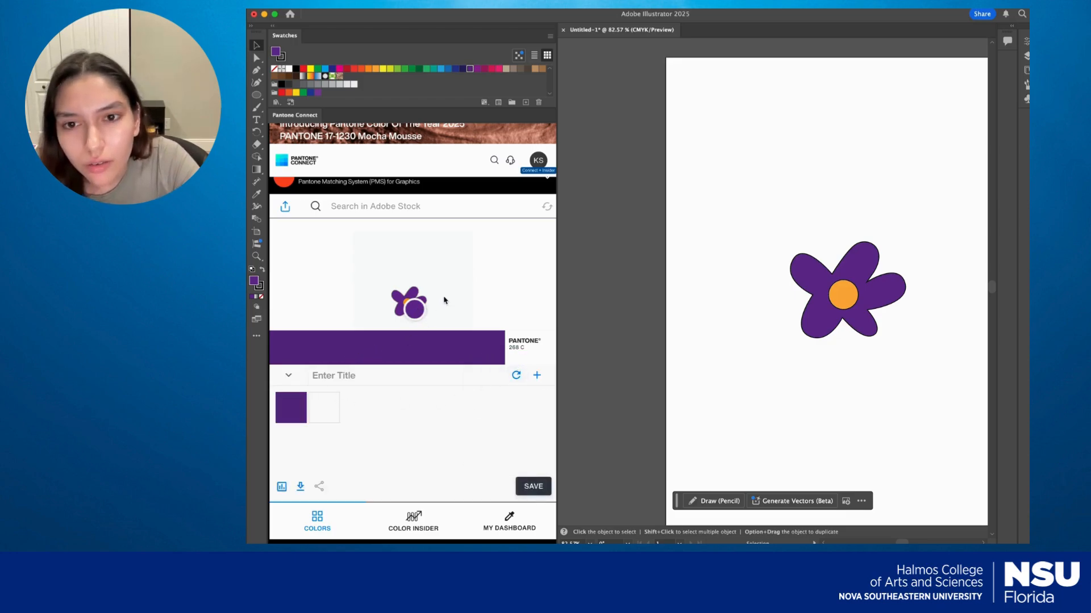
# Move the extraction point onto the flower's orange center and add PANTONE 1365 C to the palette.
pyautogui.press('super+plus')
pyautogui.scroll(-1, 443, 301)
pyautogui.moveTo(414, 309); pyautogui.dragTo(408, 302)
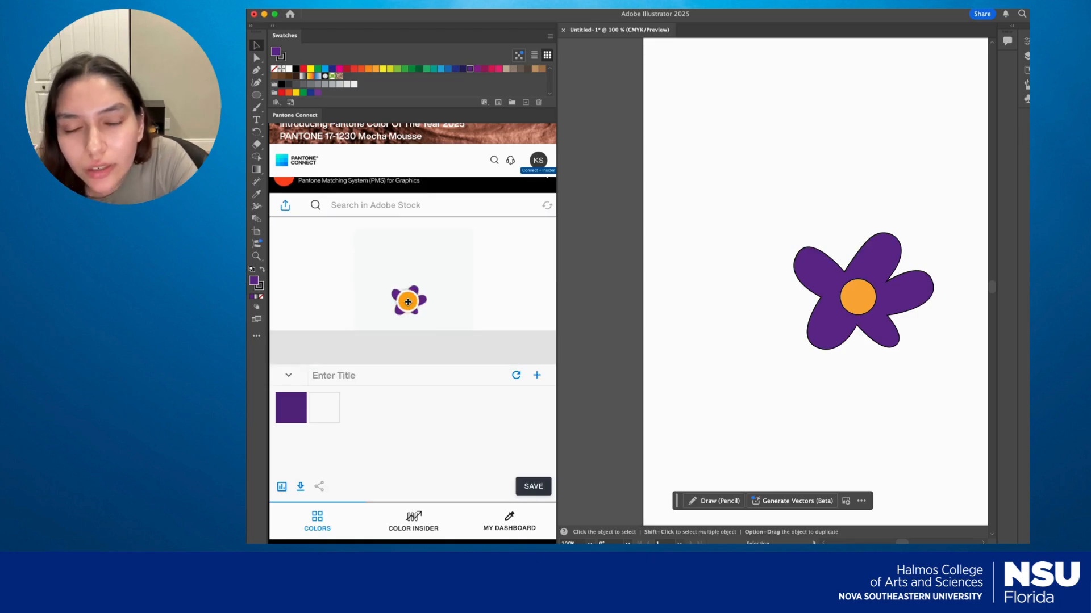
pyautogui.click(430, 354)
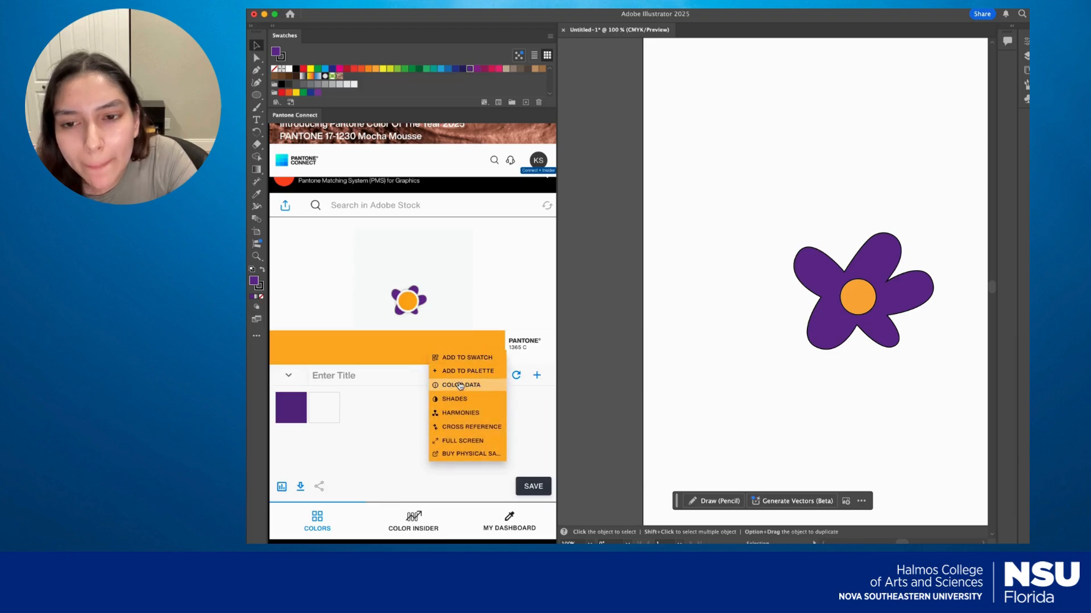
pyautogui.click(461, 373)
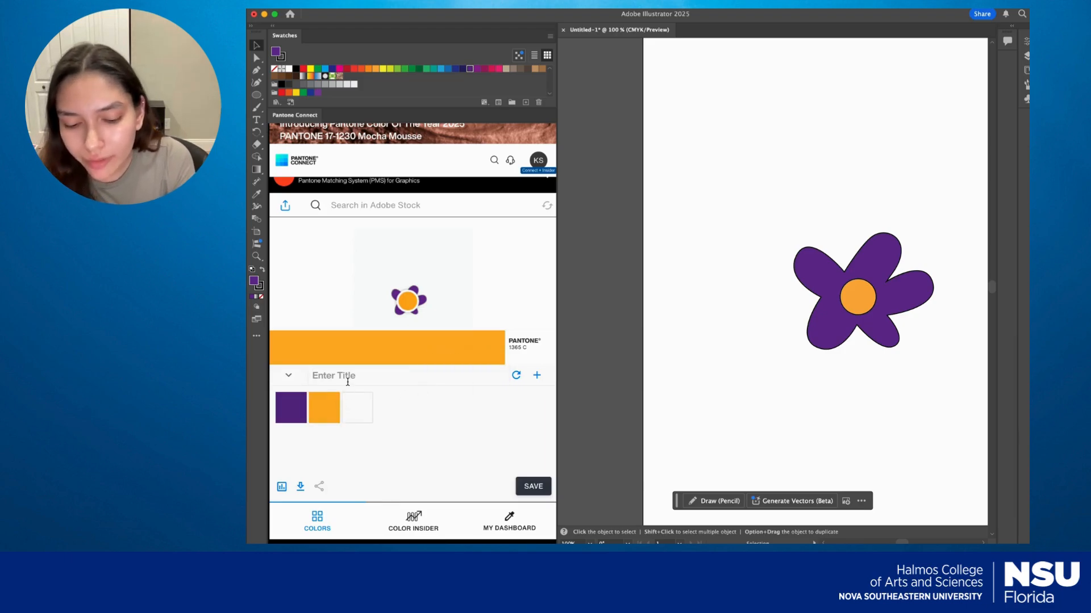
# Title the extracted palette Flower and save it.
pyautogui.click(348, 382)
pyautogui.write('Flower')
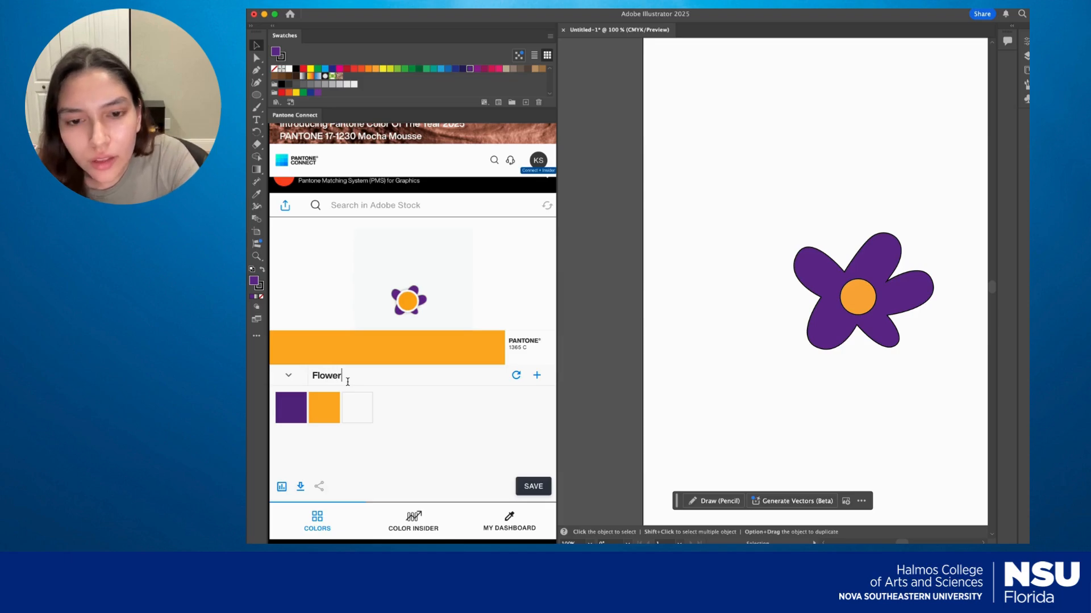
pyautogui.click(535, 487)
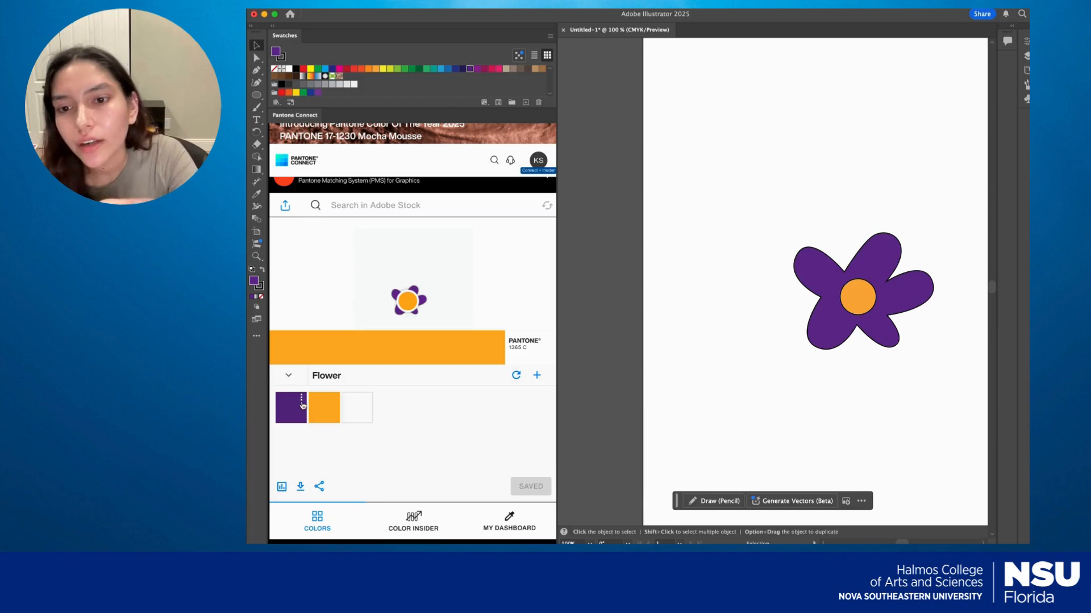
# Add both colors of the Flower palette, PANTONE 268 C and PANTONE 1365 C, to the document swatches.
pyautogui.click(302, 397)
pyautogui.click(324, 389)
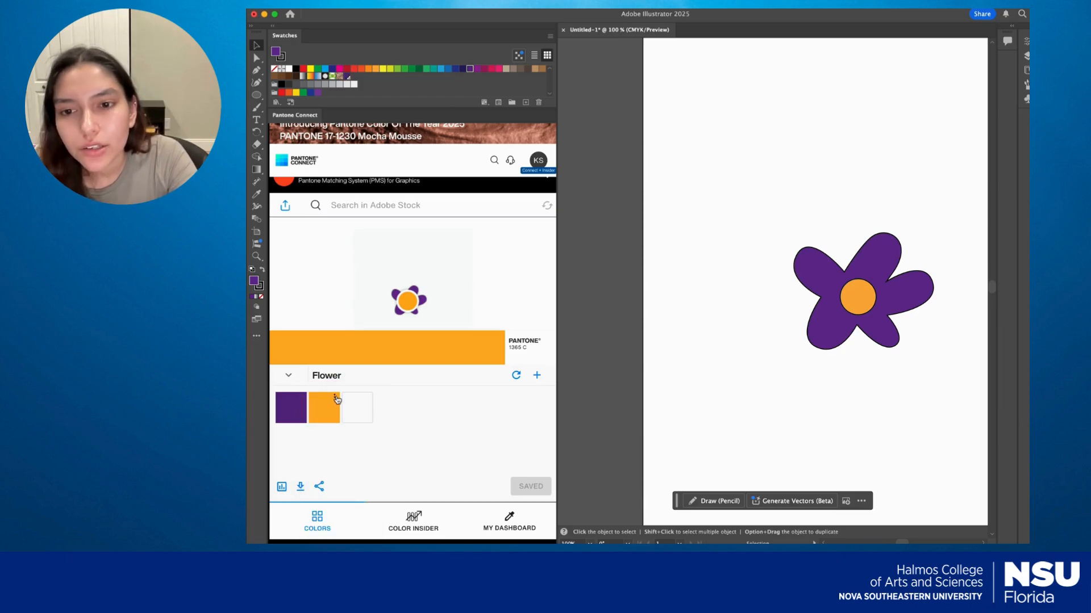
pyautogui.click(336, 397)
pyautogui.click(358, 388)
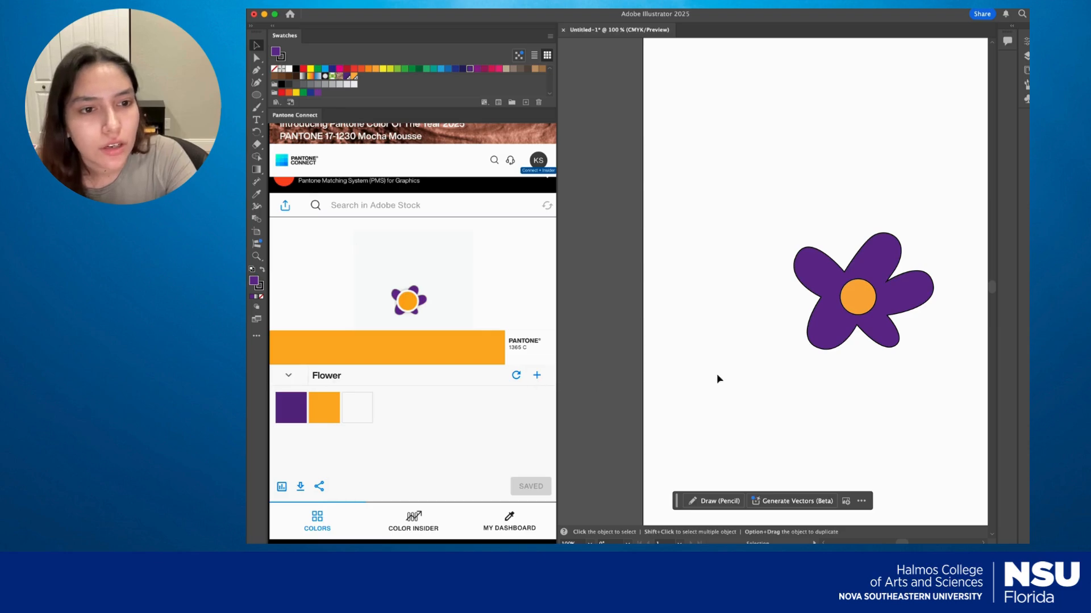
# Fill the flower's petals with the PANTONE 268 C swatch and its center with the PANTONE 1365 C swatch.
pyautogui.click(844, 339)
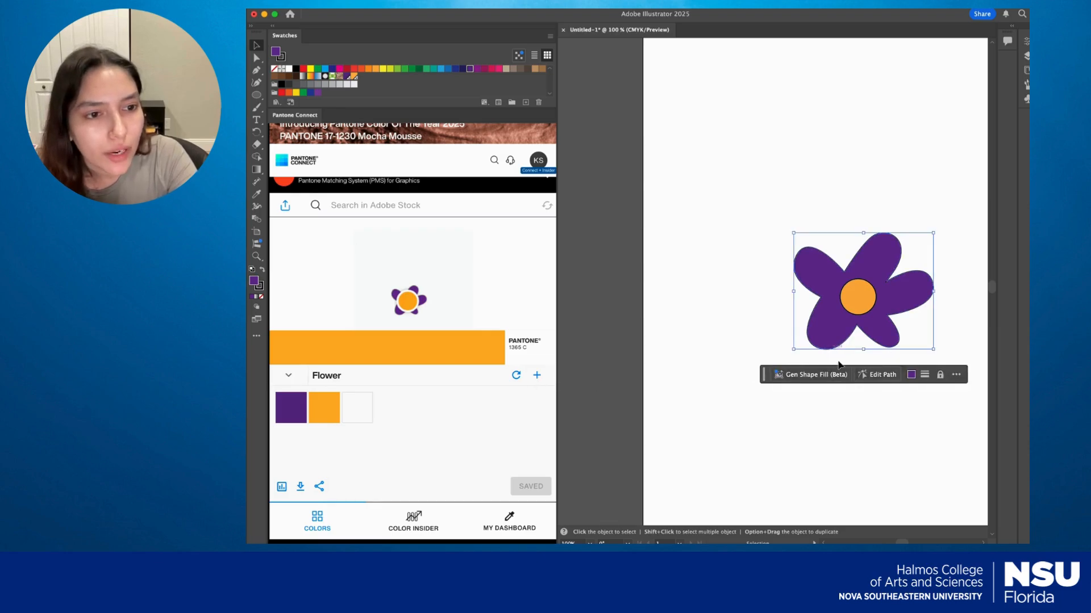
pyautogui.click(911, 375)
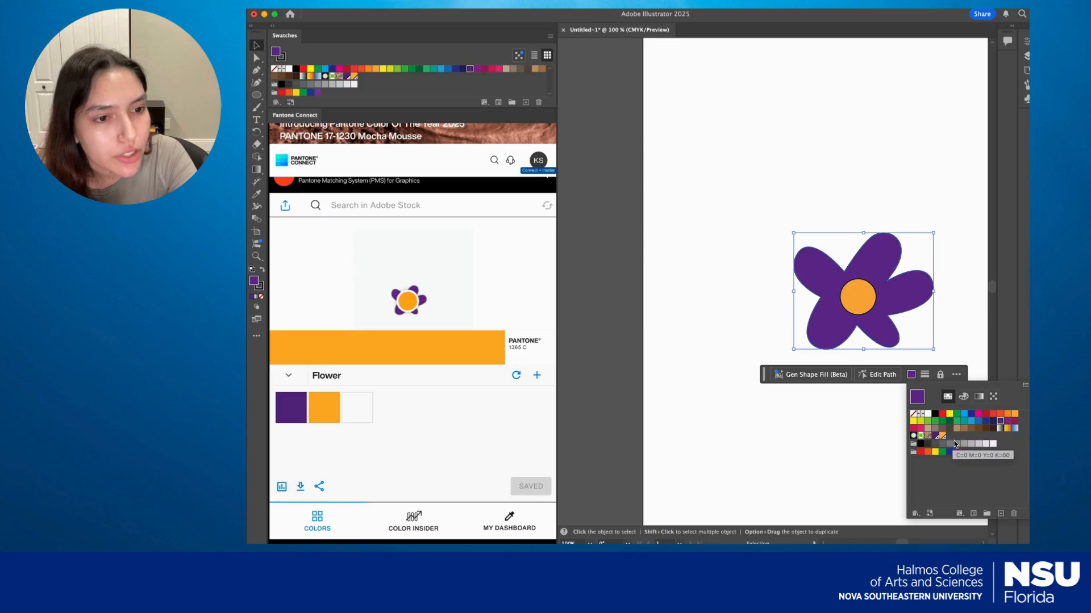
pyautogui.click(936, 439)
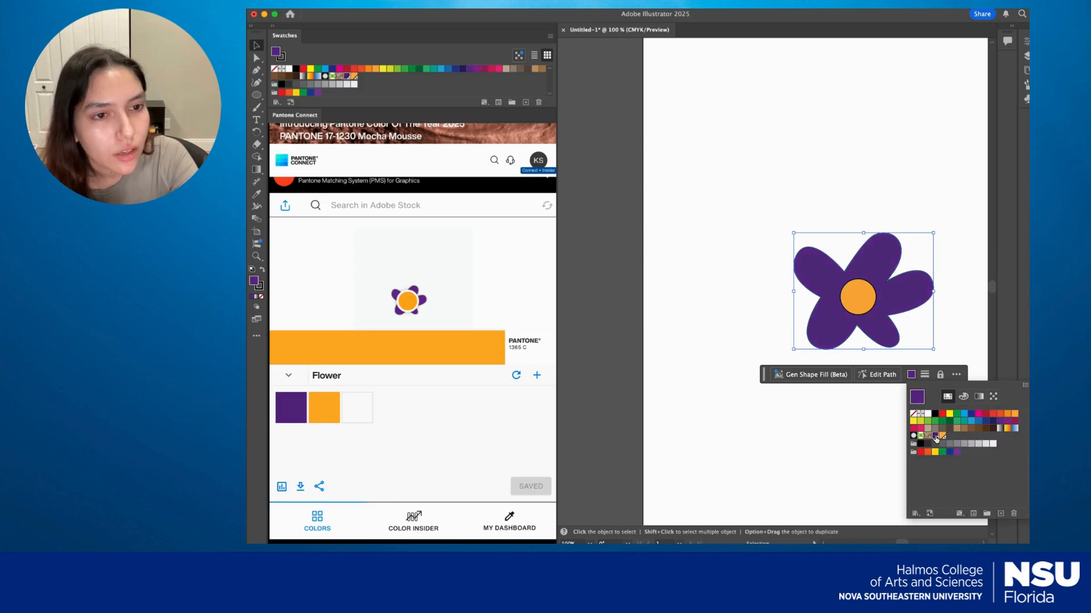
pyautogui.click(864, 313)
pyautogui.click(906, 339)
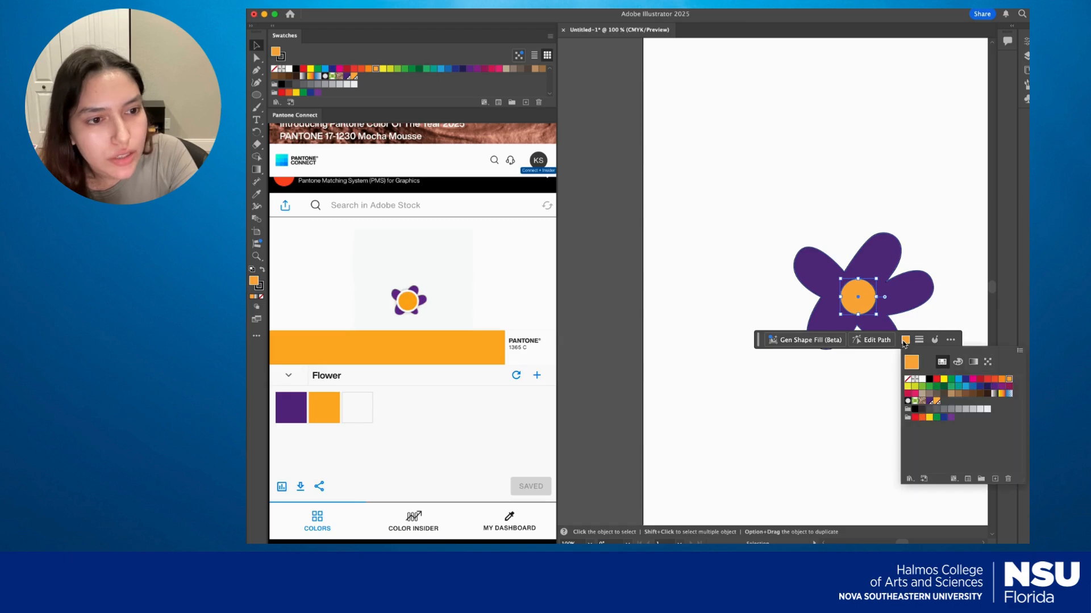
pyautogui.click(936, 401)
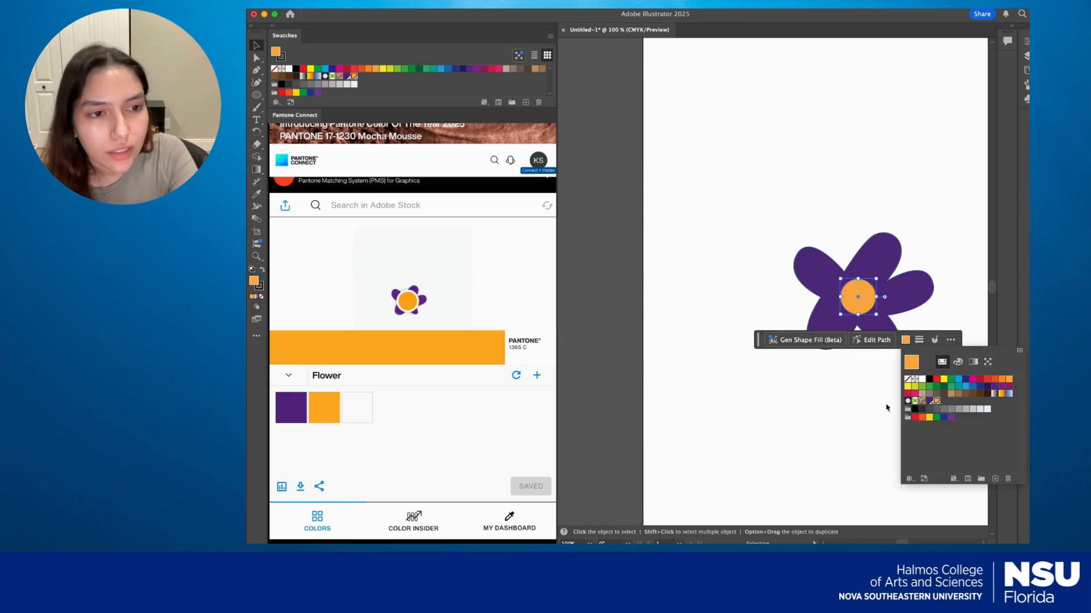
# Check the fills of the flower's center and petals in the Color Mixer, and deselect the artwork.
pyautogui.click(956, 362)
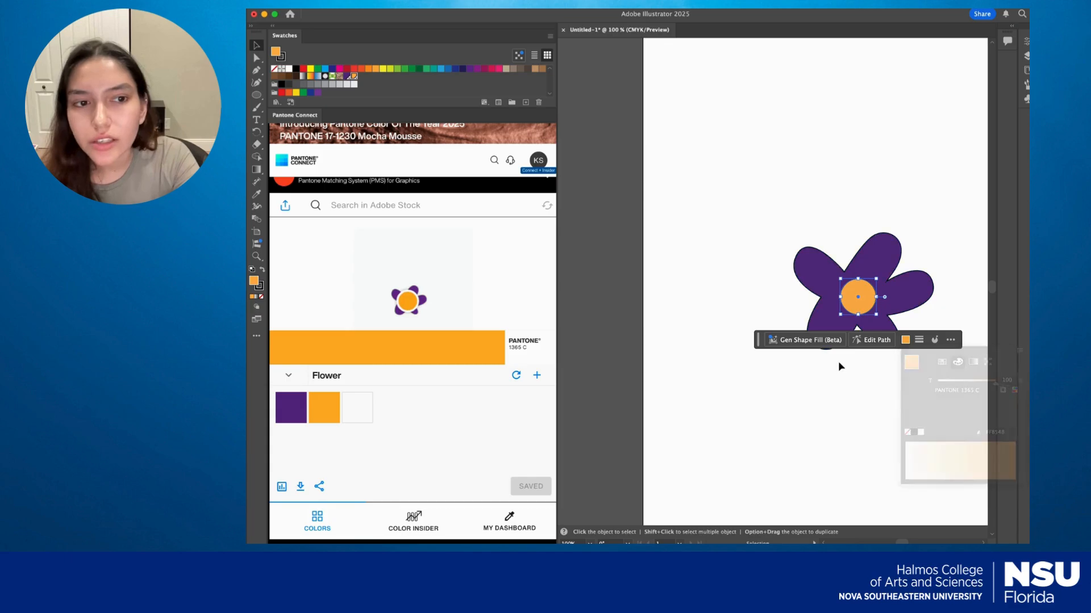
pyautogui.click(828, 327)
pyautogui.click(911, 376)
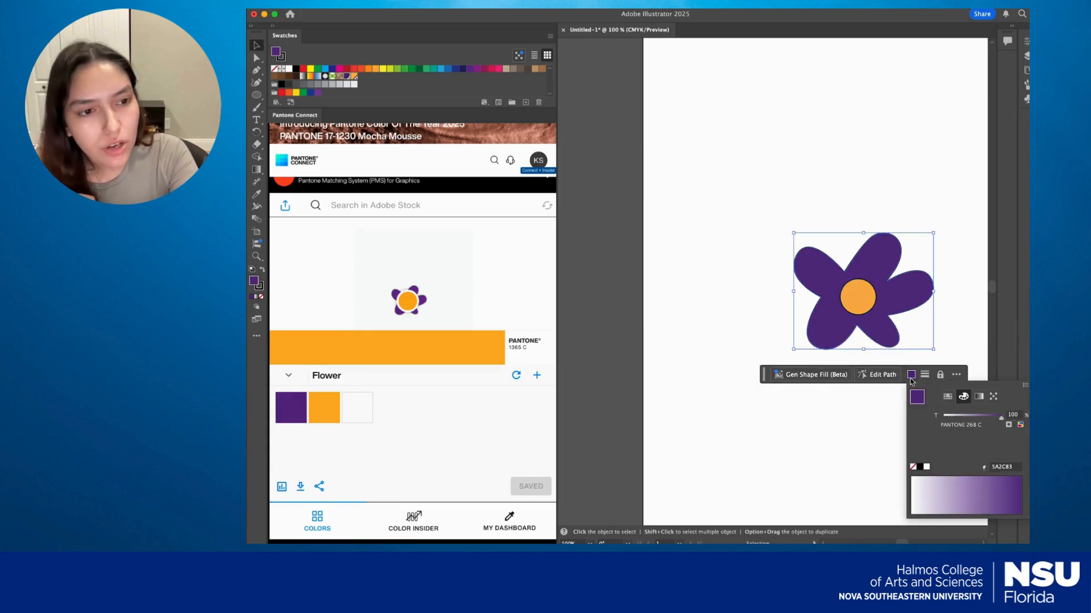
pyautogui.click(841, 443)
pyautogui.click(834, 446)
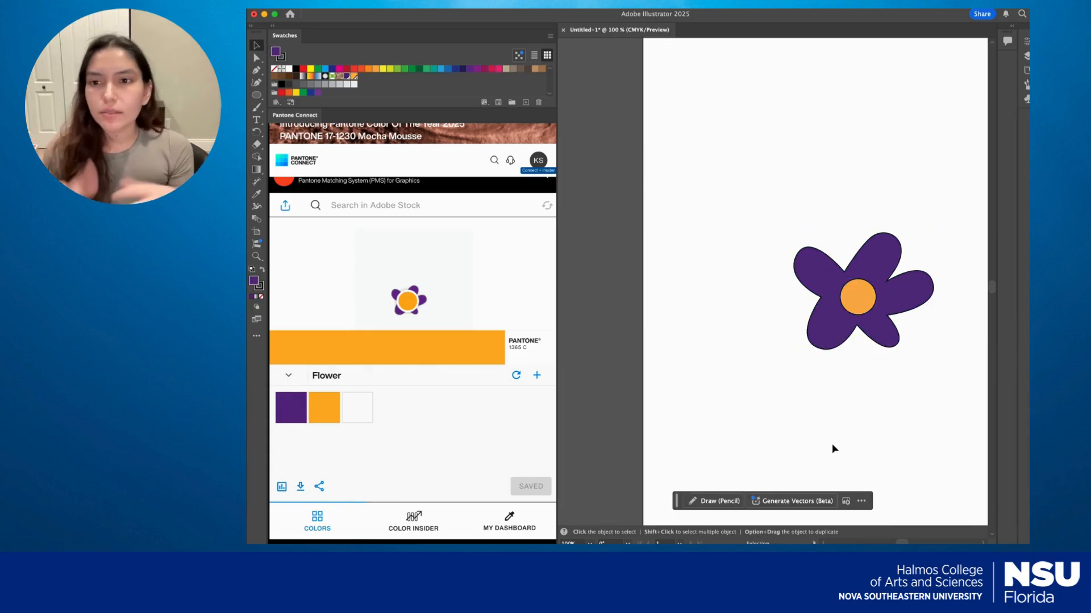